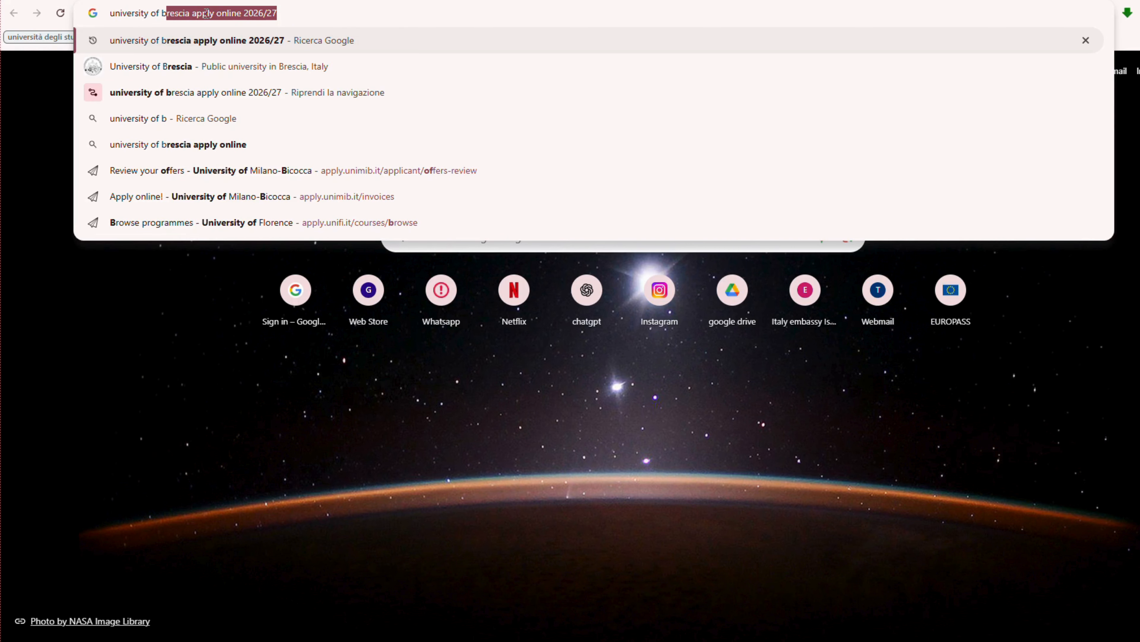
Search Google for Brescia's 2026/27 online application and open the 'Pre-evaluation for master's' result.
key("Down")
key("Up")
key("Return")
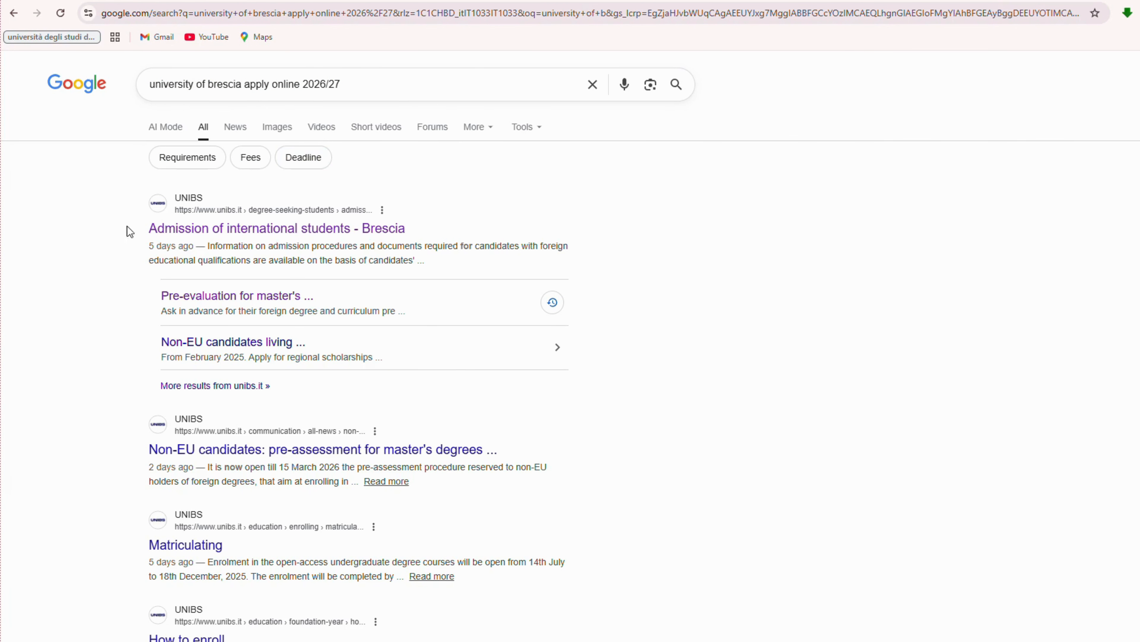
left_click(219, 296)
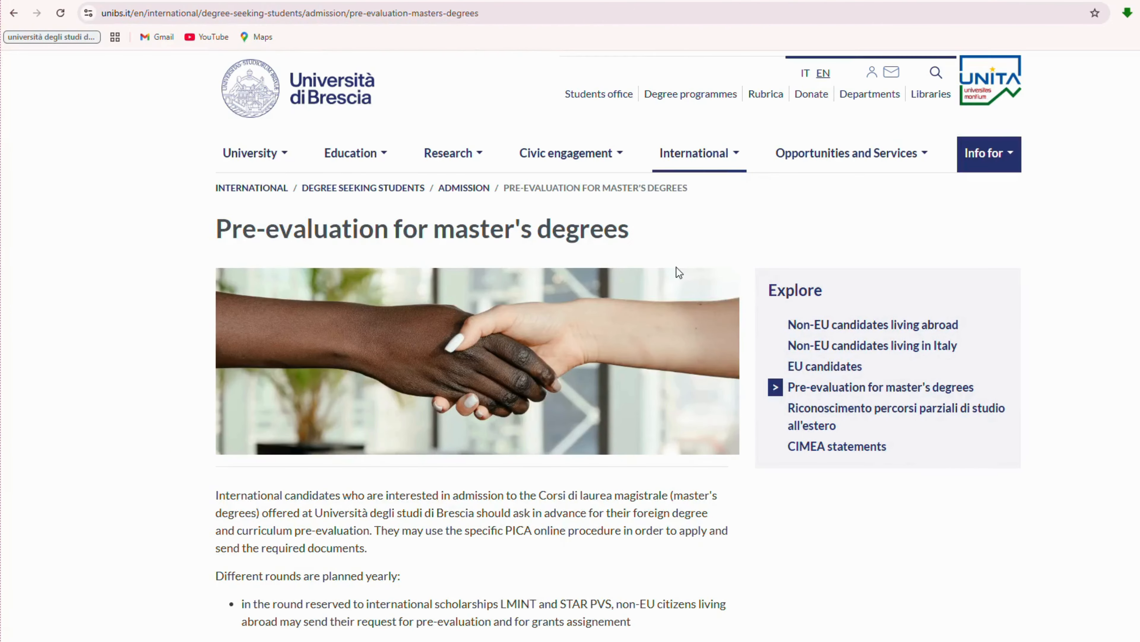
Read down the pre-evaluation page, highlighting its heading and the 2026/27 first-round heading.
left_click_drag(220, 230, 634, 247)
left_click(672, 238)
scroll(388, 247, "down", 8)
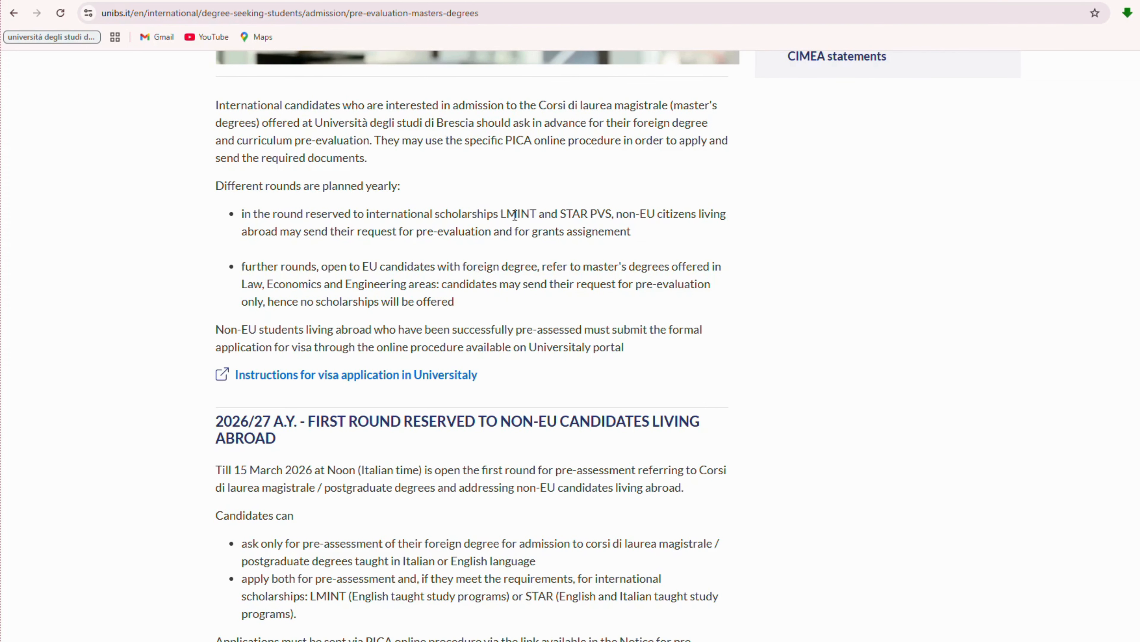
scroll(515, 215, "down", 1)
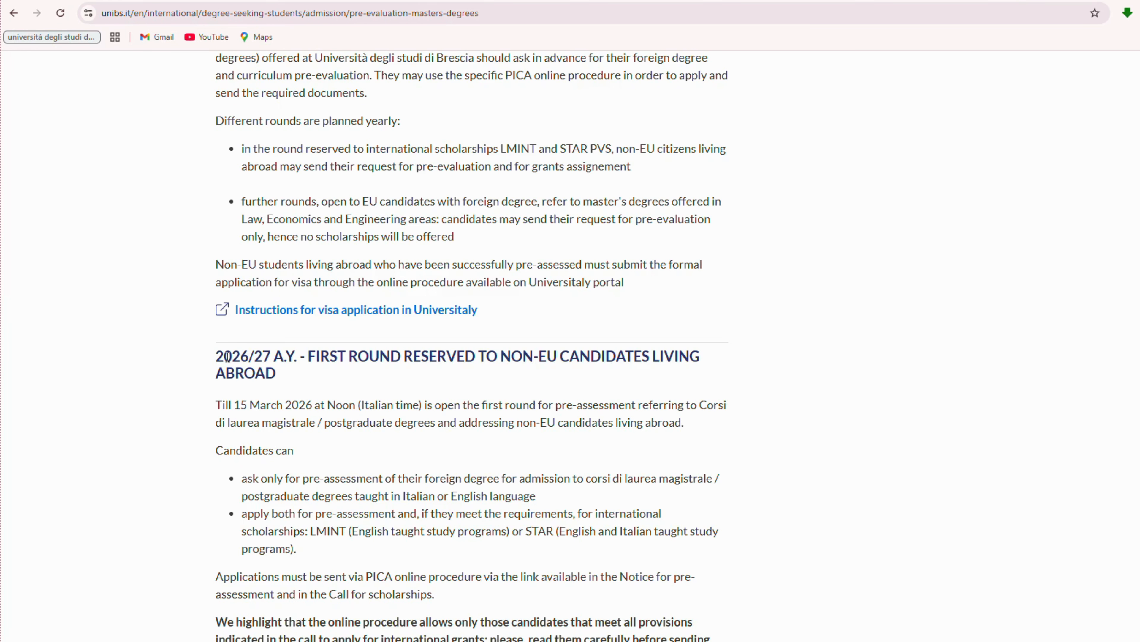
left_click_drag(218, 357, 289, 375)
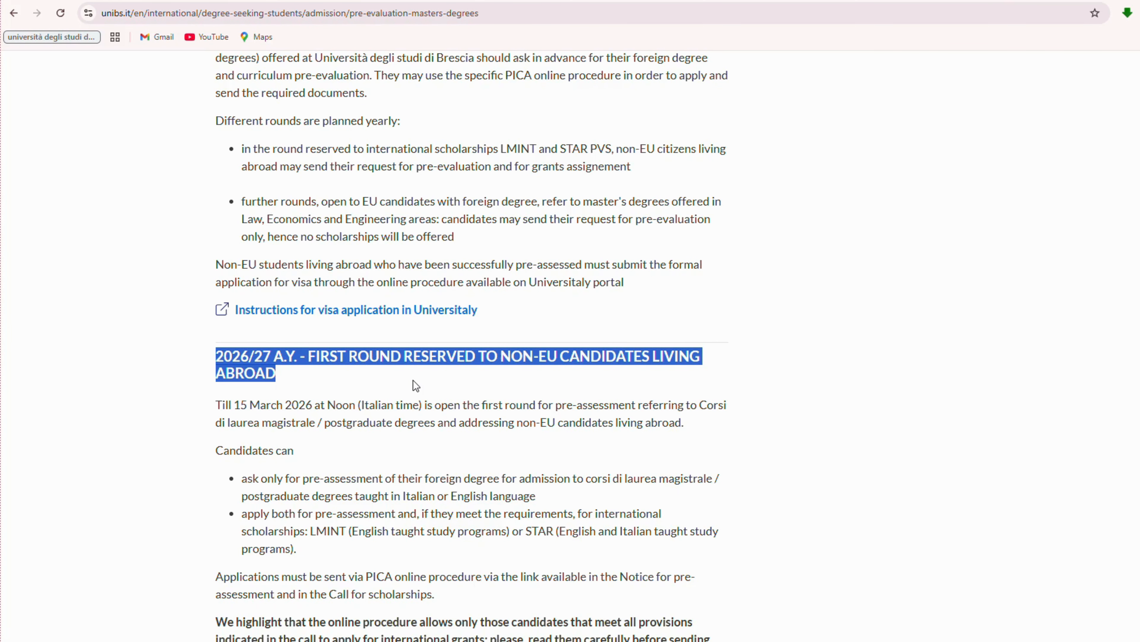
scroll(414, 380, "down", 1)
left_click(387, 394)
Read the line about applying through PICA and open the 'Notice for pre-assessment' document.
scroll(389, 396, "down", 2)
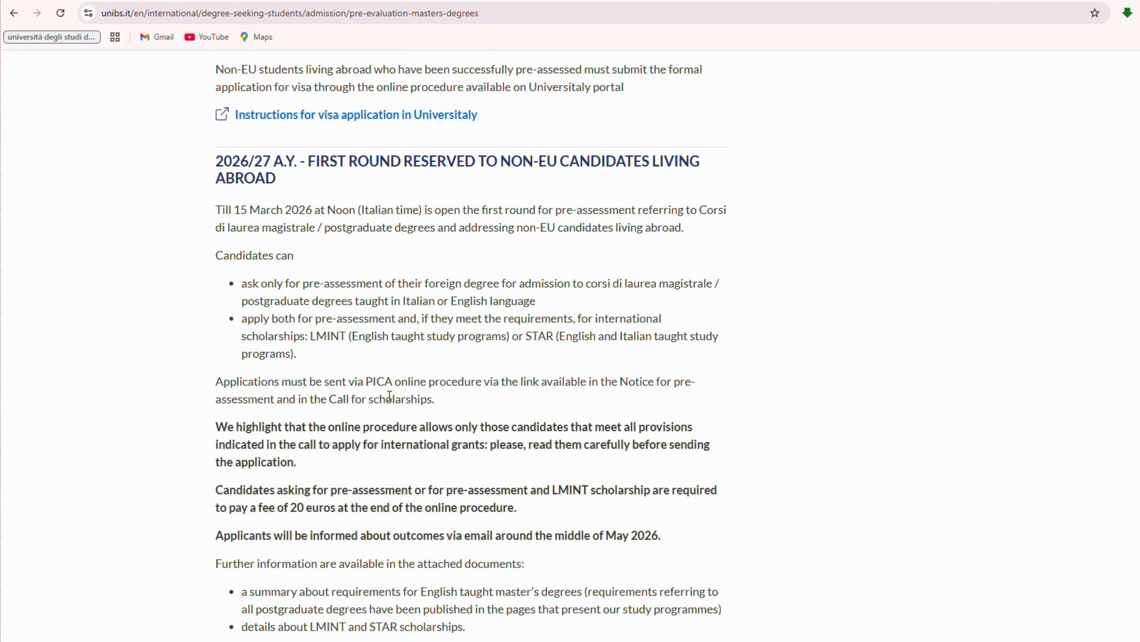
left_click_drag(218, 381, 729, 394)
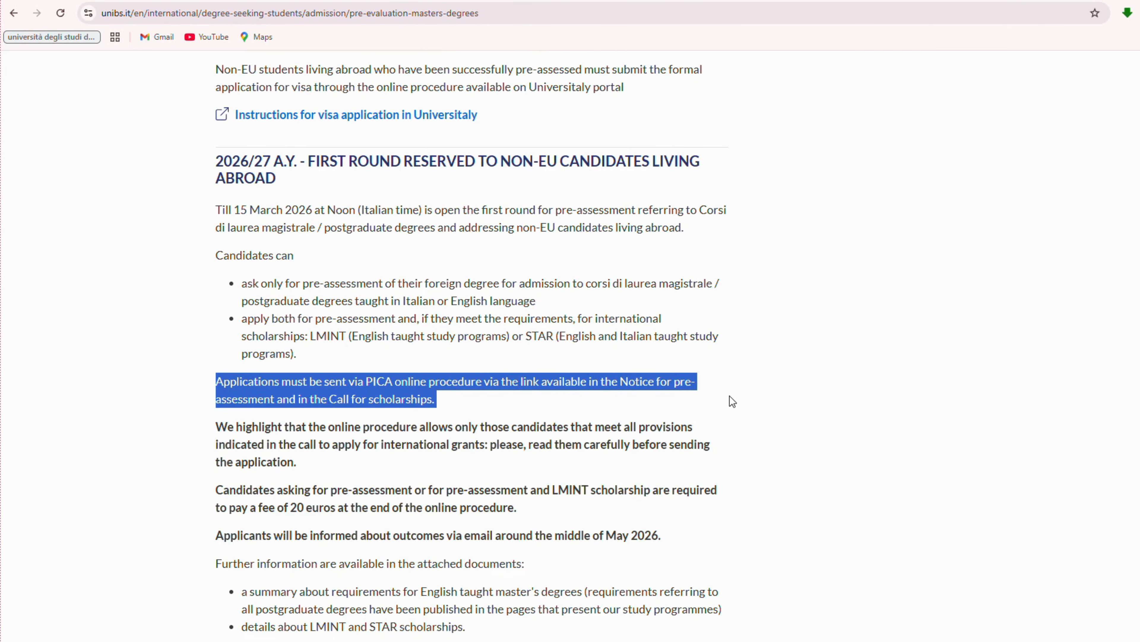
left_click(461, 404)
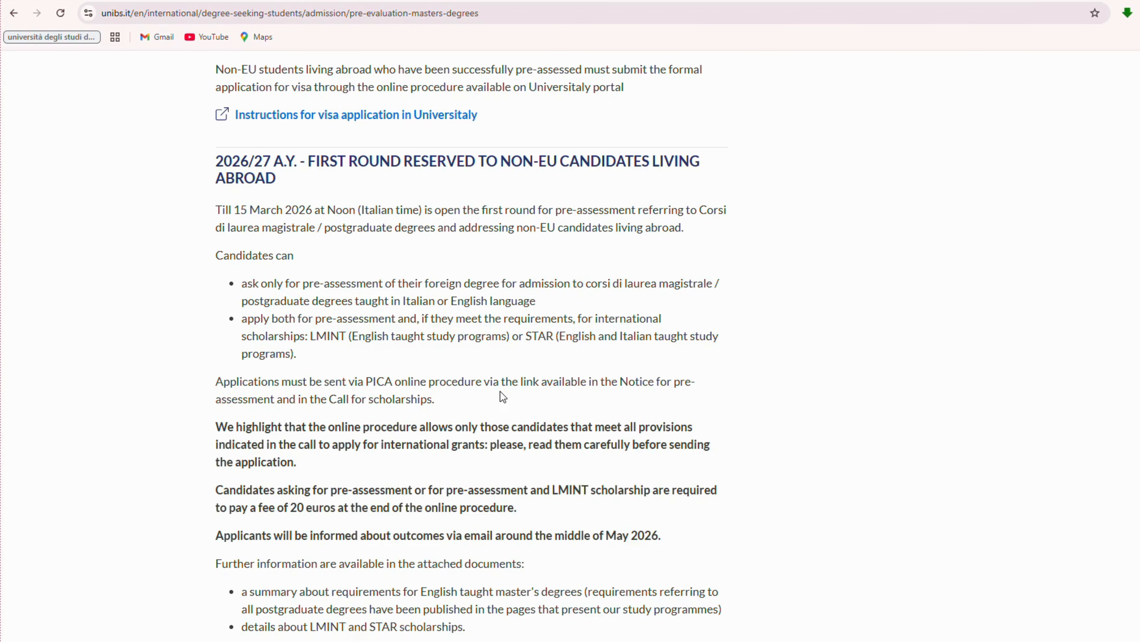
scroll(411, 392, "down", 5)
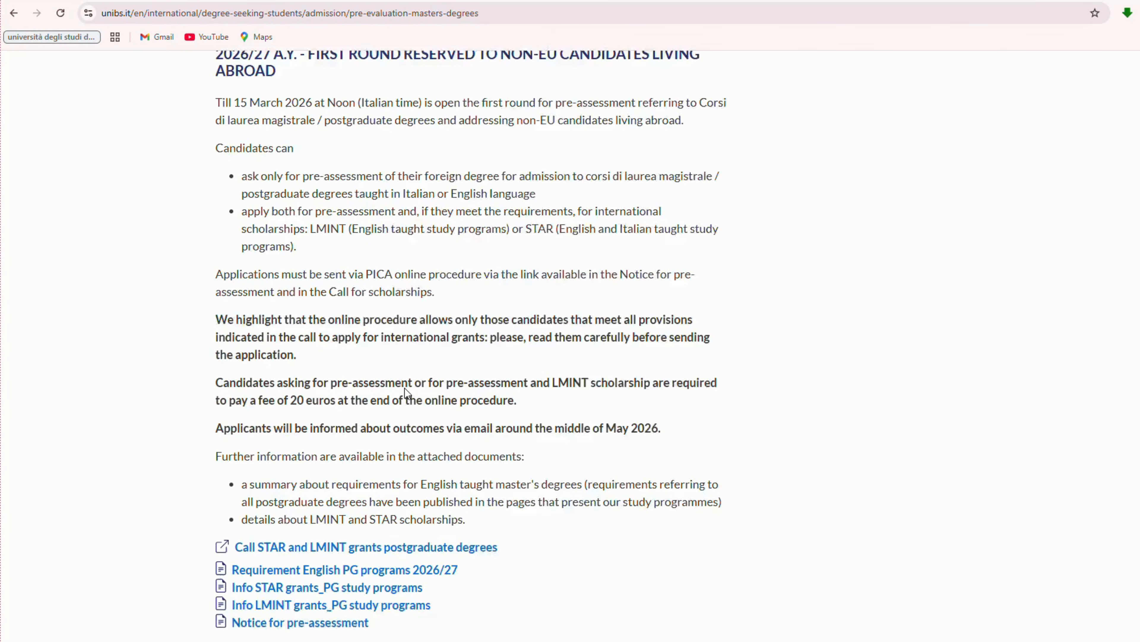
left_click(317, 470)
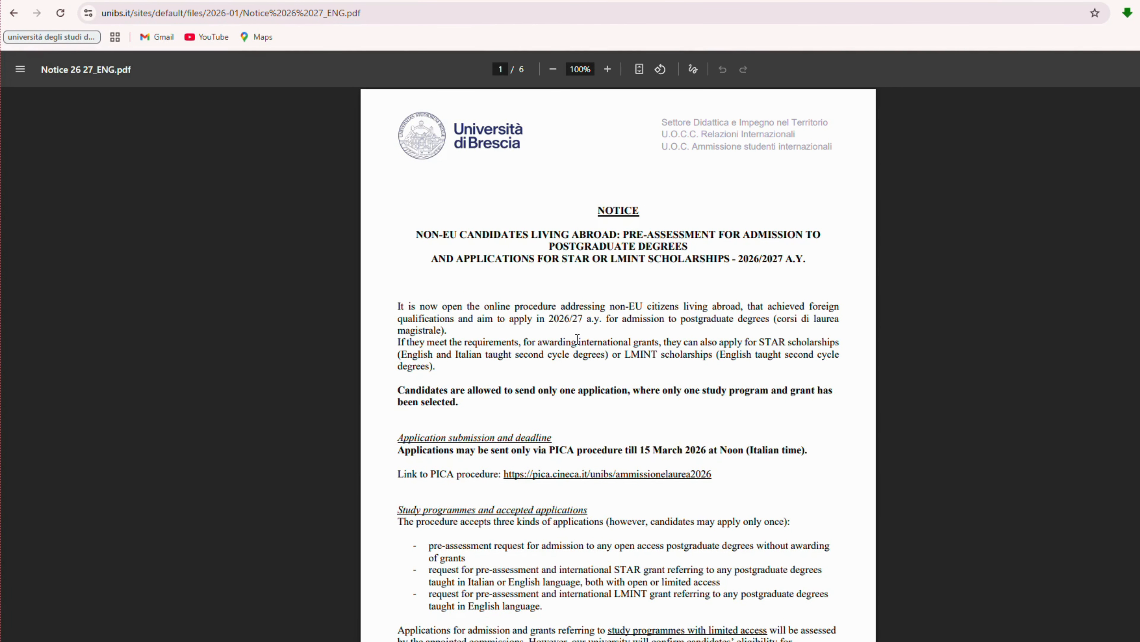
Check the application deadline in the notice and follow its PICA application link.
scroll(665, 251, "down", 3)
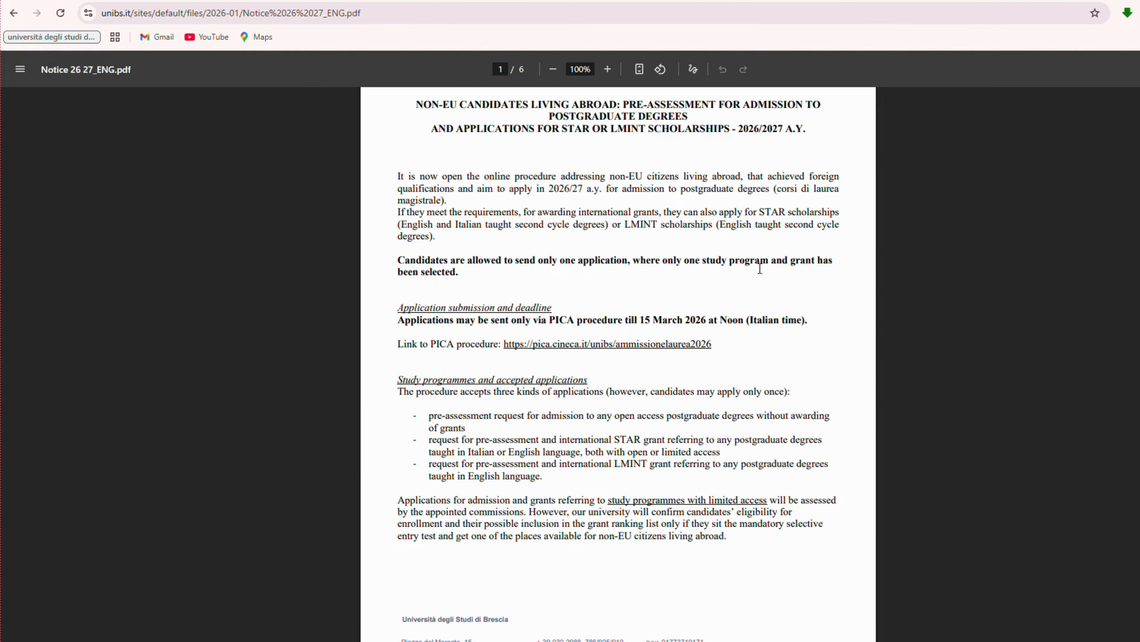
left_click_drag(400, 323, 831, 333)
left_click(438, 412)
left_click(612, 343)
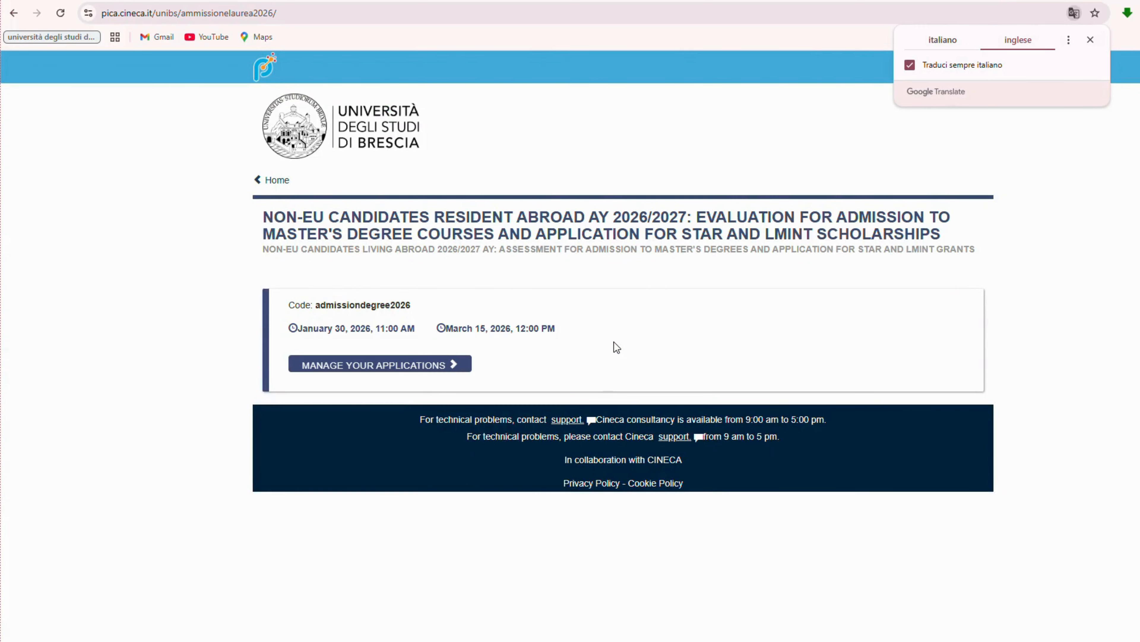
Dismiss the translation offer, read the call's title and go to MANAGE YOUR APPLICATIONS.
left_click(1013, 145)
left_click_drag(268, 219, 960, 239)
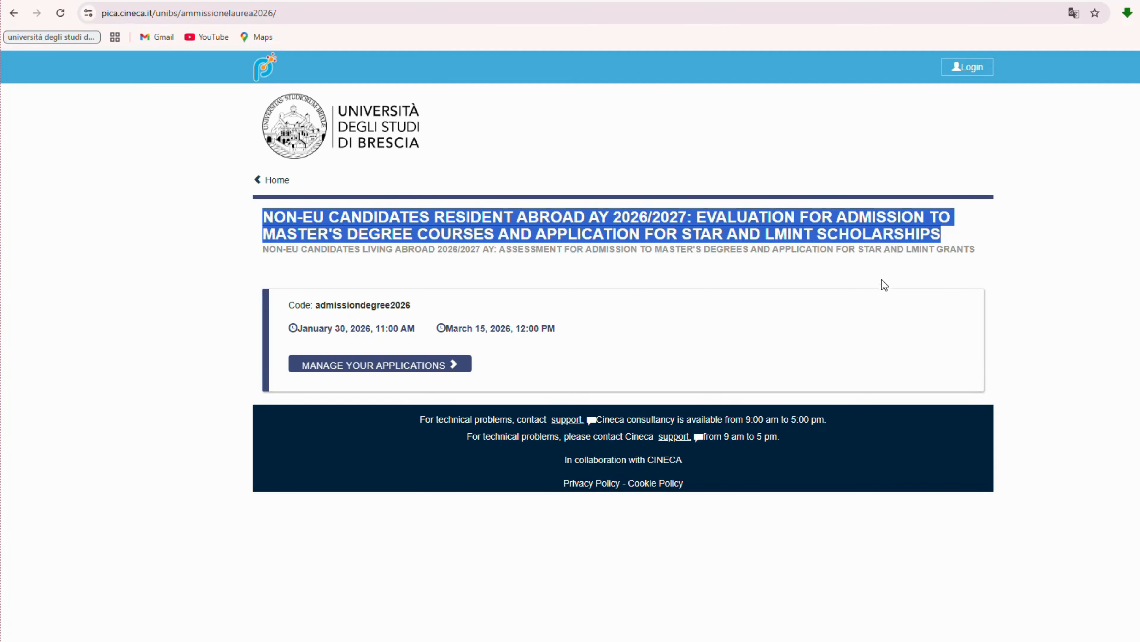
left_click(580, 324)
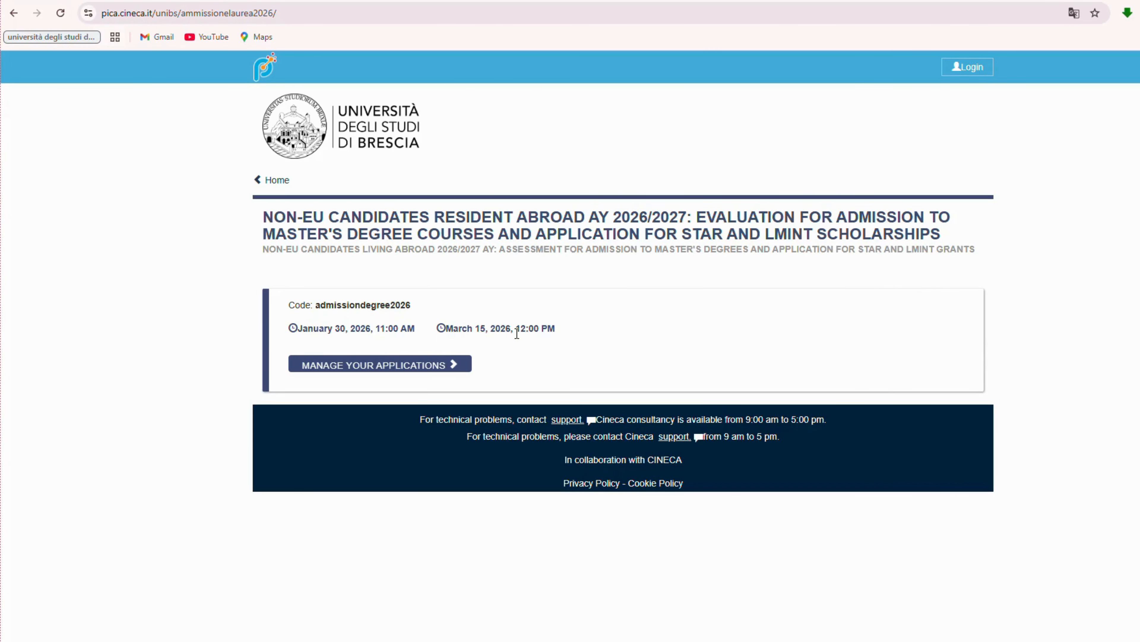
left_click(406, 365)
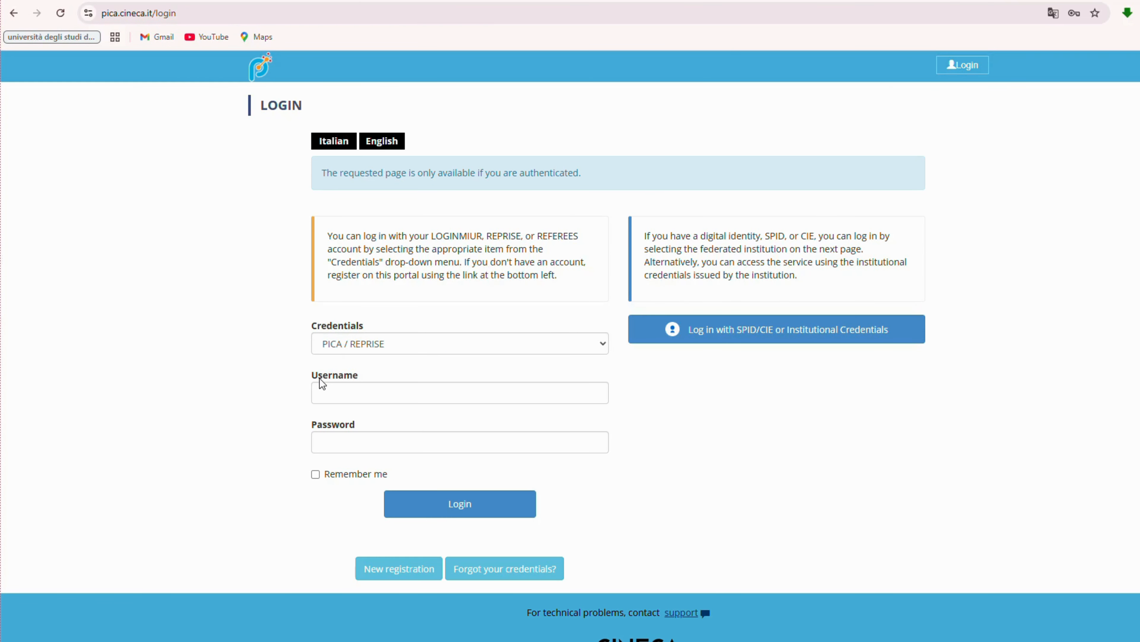
Review the credential fields of the new registration form.
left_click_drag(304, 427, 358, 427)
left_click(347, 493)
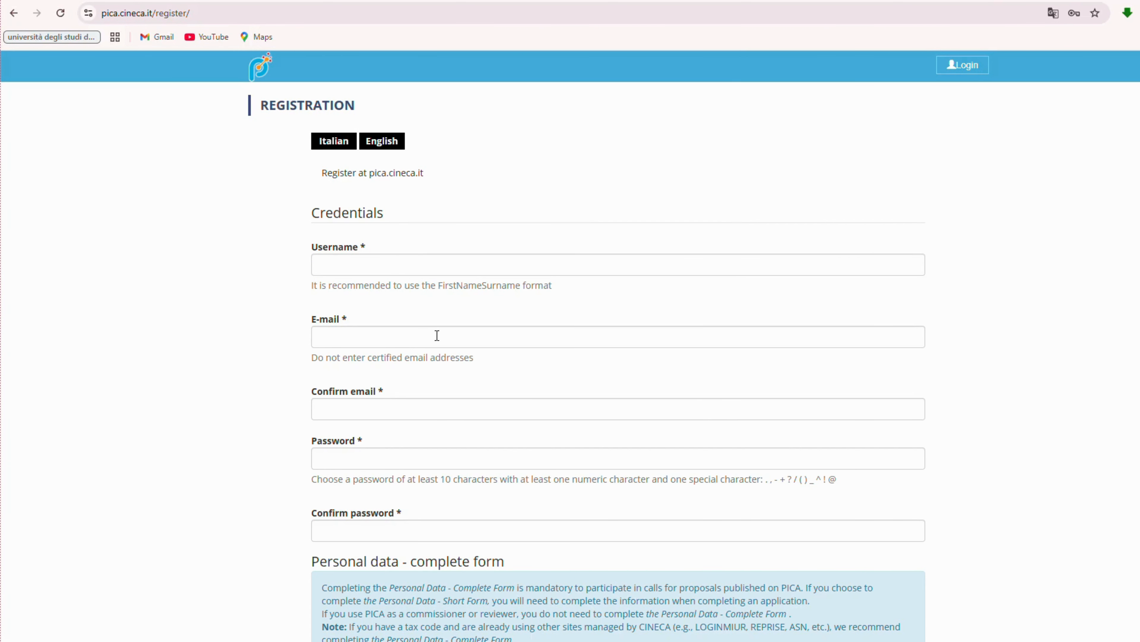
scroll(416, 264, "down", 1)
scroll(415, 264, "down", 15)
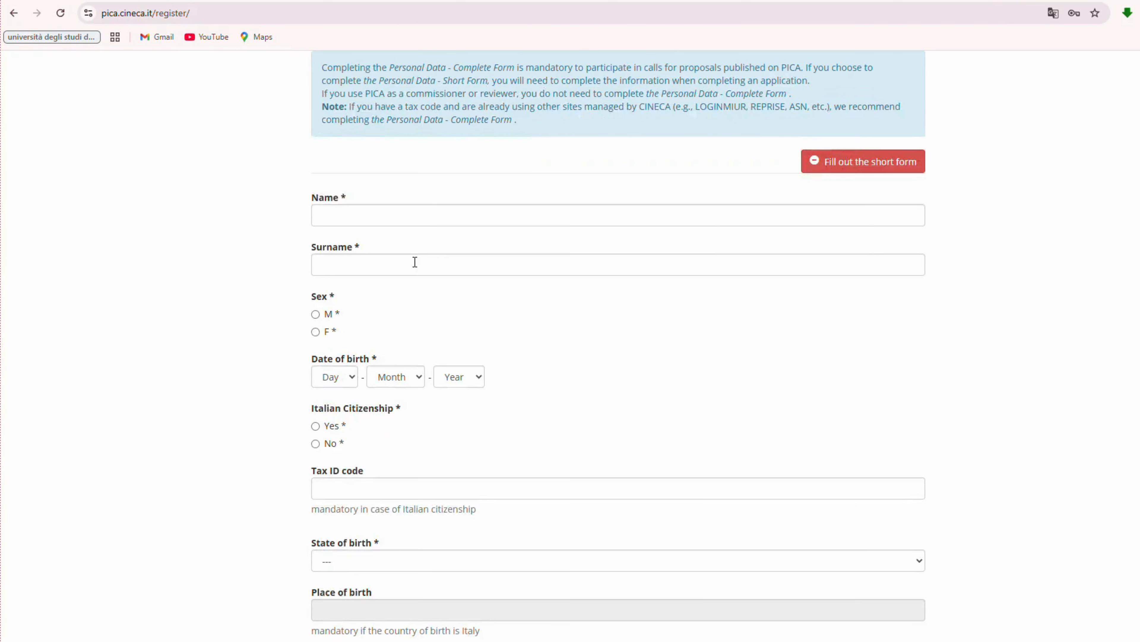
scroll(415, 262, "down", 4)
scroll(461, 509, "up", 20)
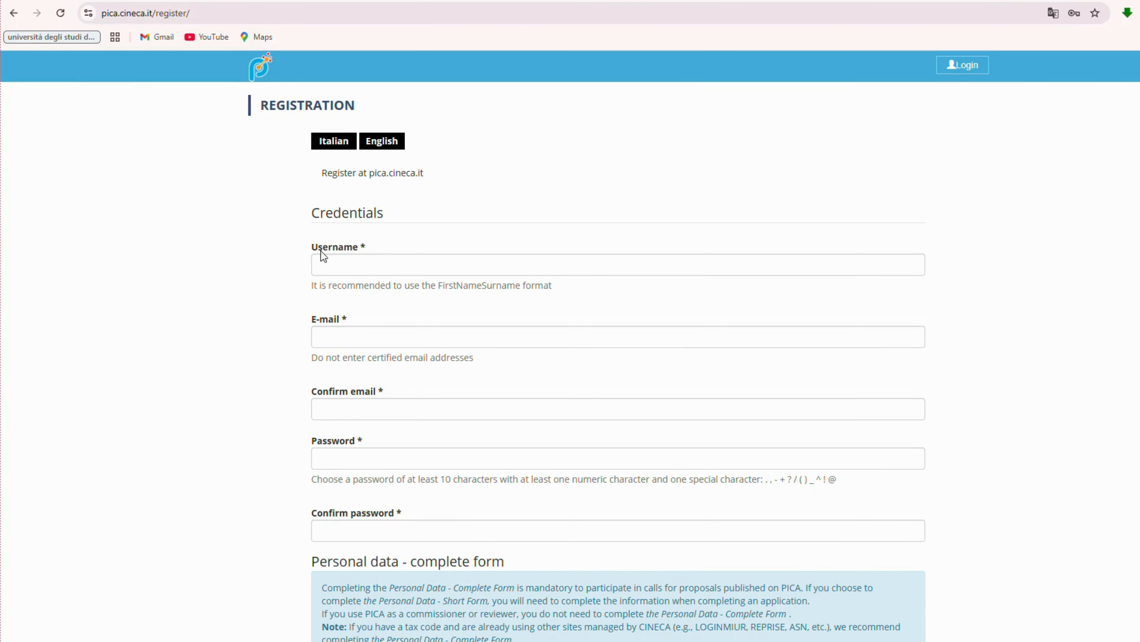
Enter the username and e-mail, and copy the same e-mail into Confirm email.
left_click(393, 263)
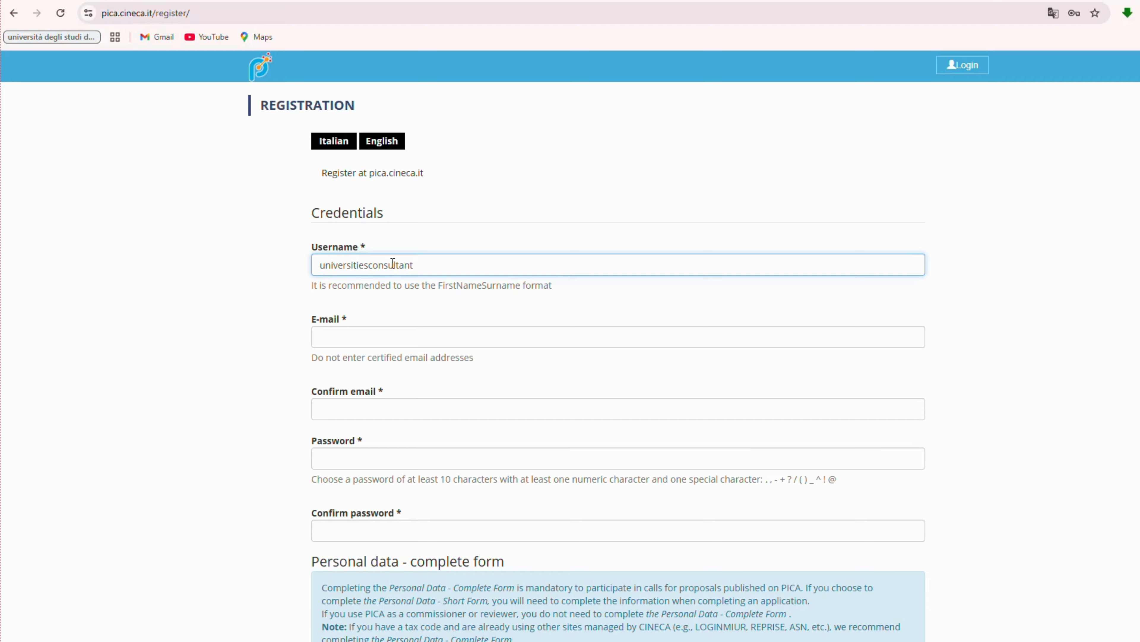
left_click(397, 330)
type("universities")
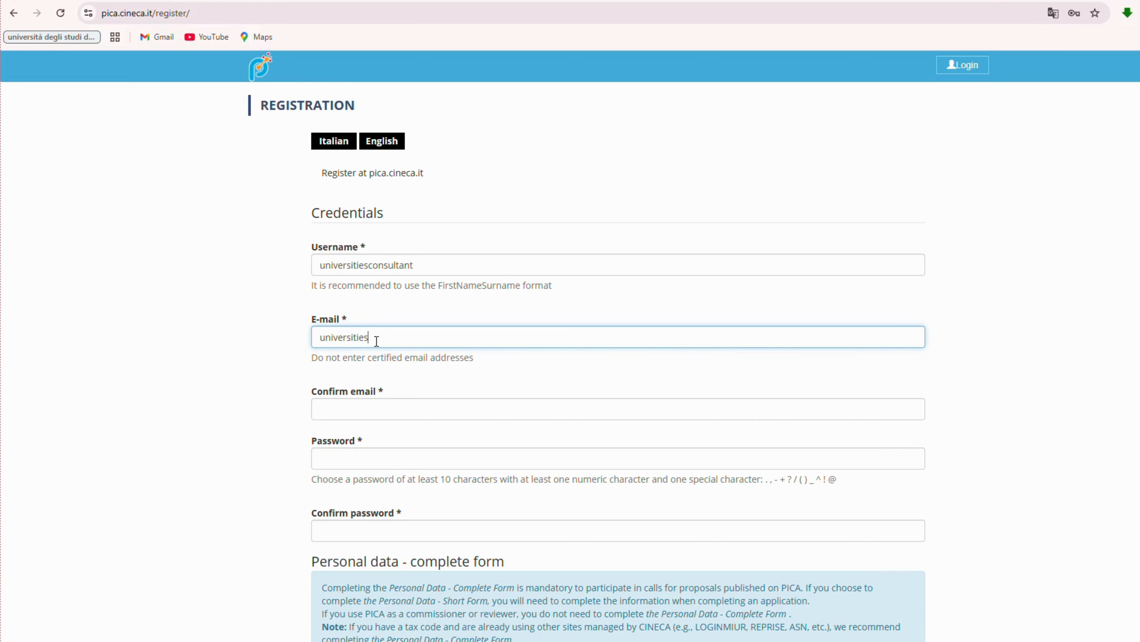
left_click_drag(467, 337, 295, 348)
key("ctrl+c")
left_click(424, 416)
key("ctrl+v")
left_click(472, 433)
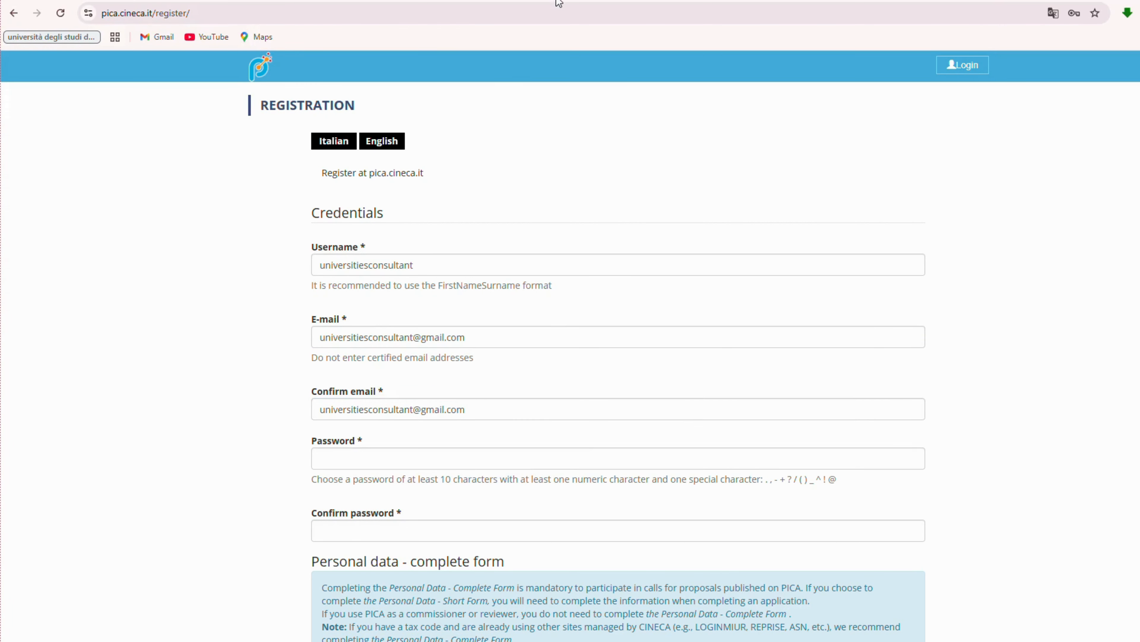
Enter the account password.
left_click(347, 464)
type("•••••••••")
left_click(483, 390)
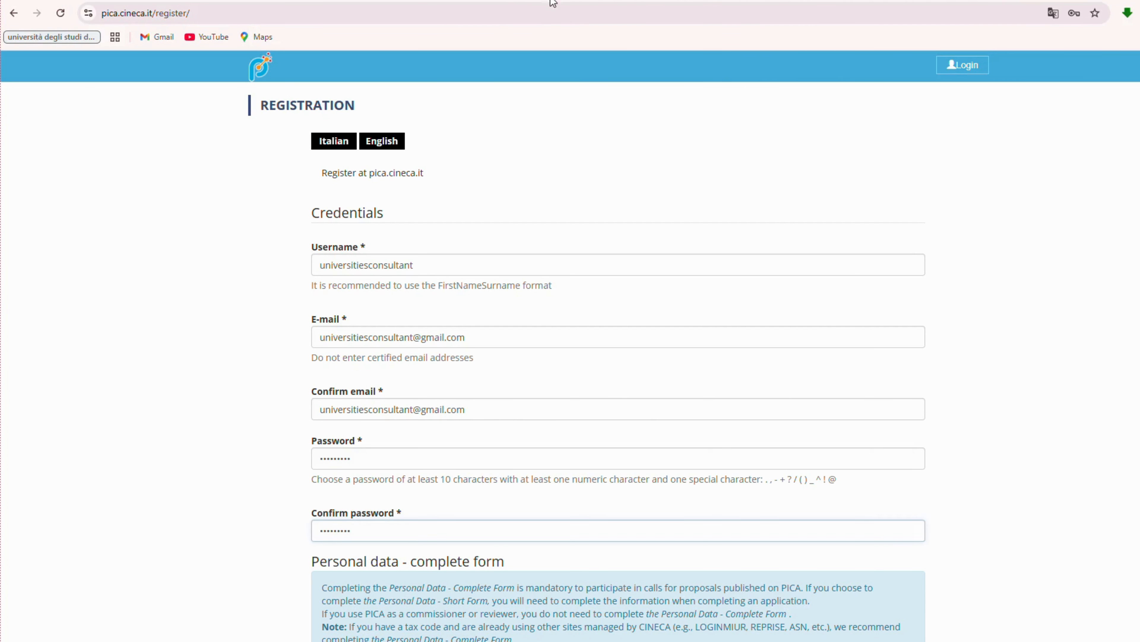
Enter the applicant's first name and surname and set sex to M.
scroll(657, 342, "down", 5)
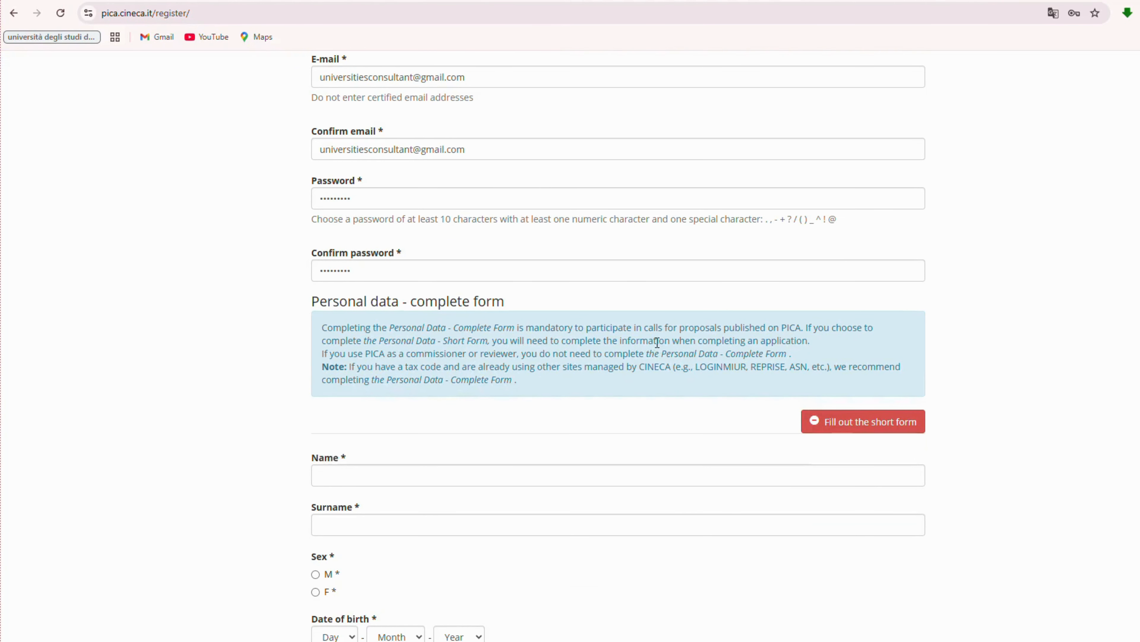
scroll(339, 259, "down", 5)
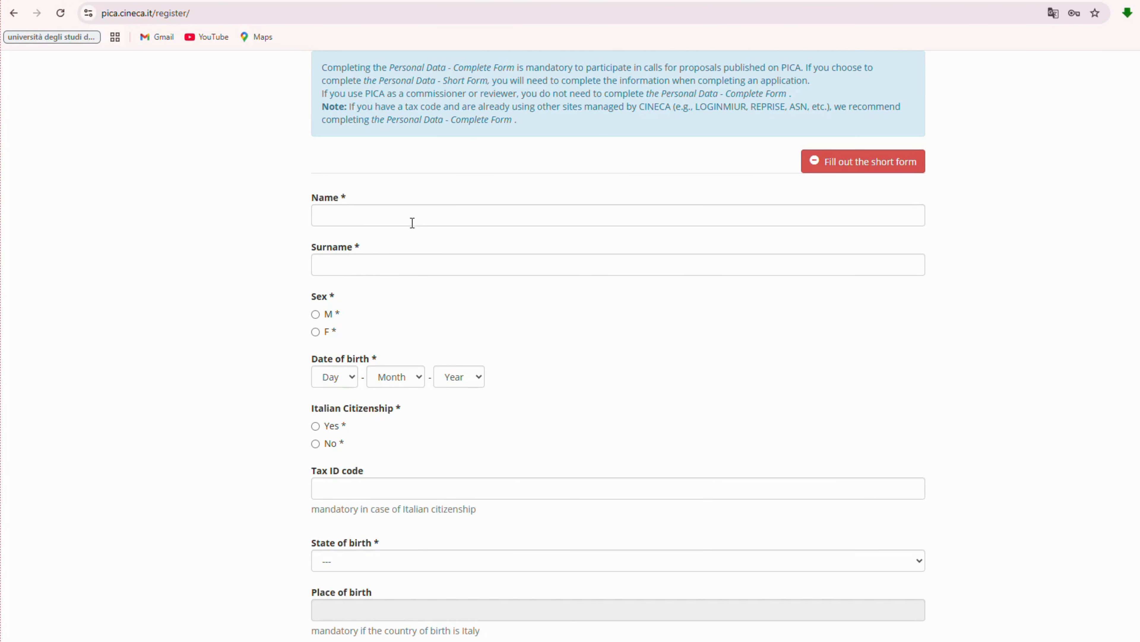
left_click(342, 219)
type("niversities")
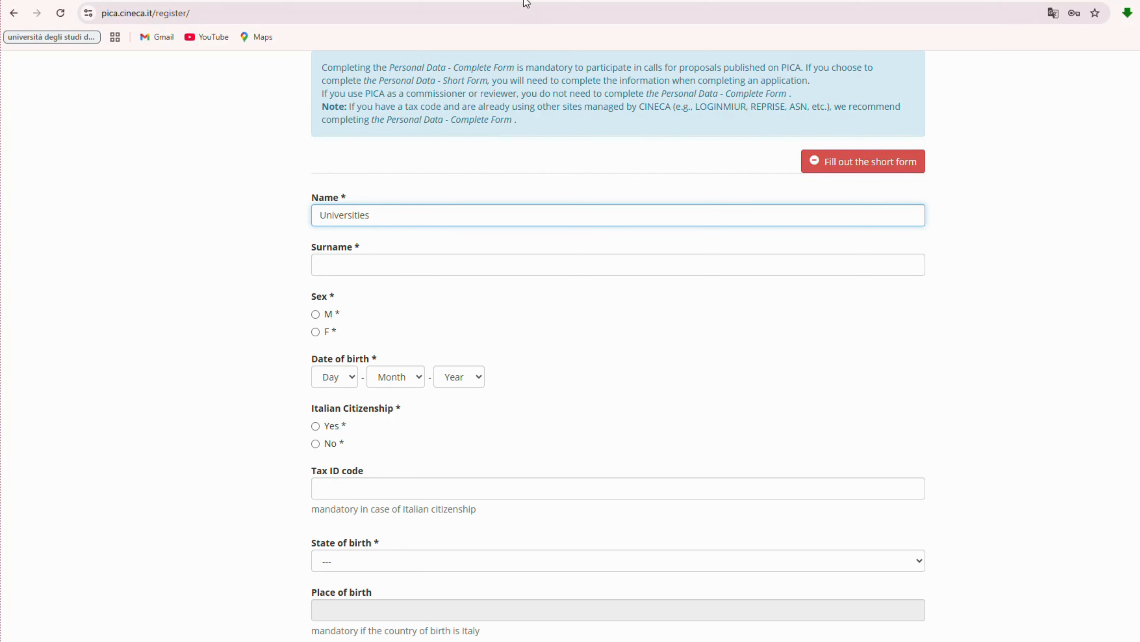
left_click(388, 260)
type("Consultant")
left_click(316, 314)
Set the date of birth to 01/01/2012.
scroll(415, 310, "down", 2)
left_click(342, 248)
left_click(337, 285)
left_click(390, 249)
left_click(392, 285)
left_click(459, 247)
left_click(461, 285)
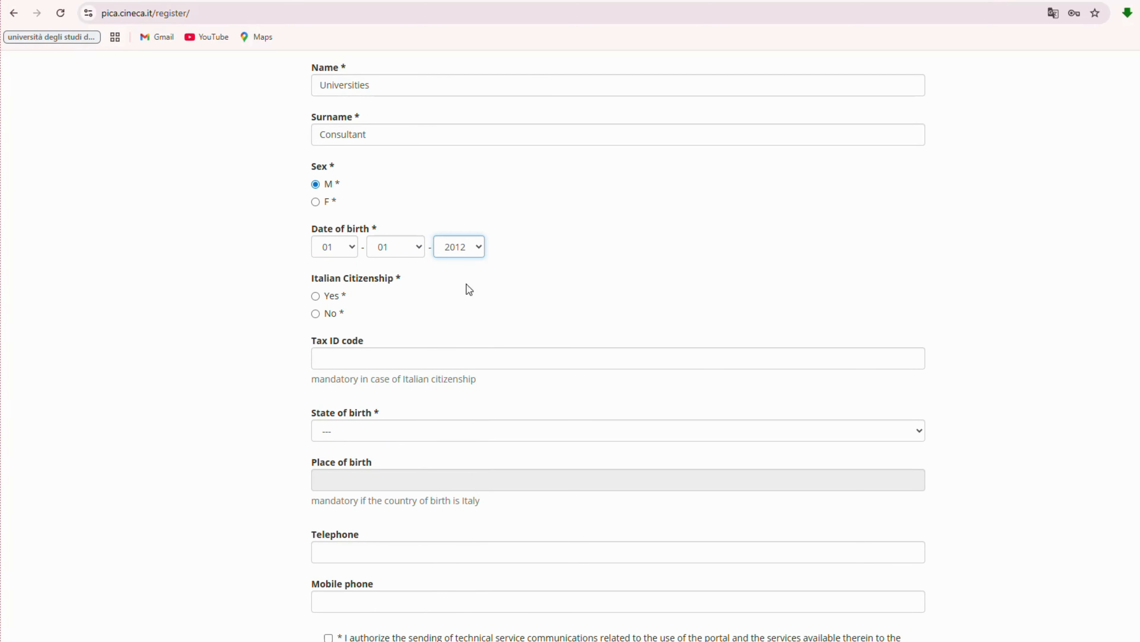
Mark the applicant as not an Italian citizen, born in Afghanistan.
left_click(315, 313)
scroll(318, 319, "down", 2)
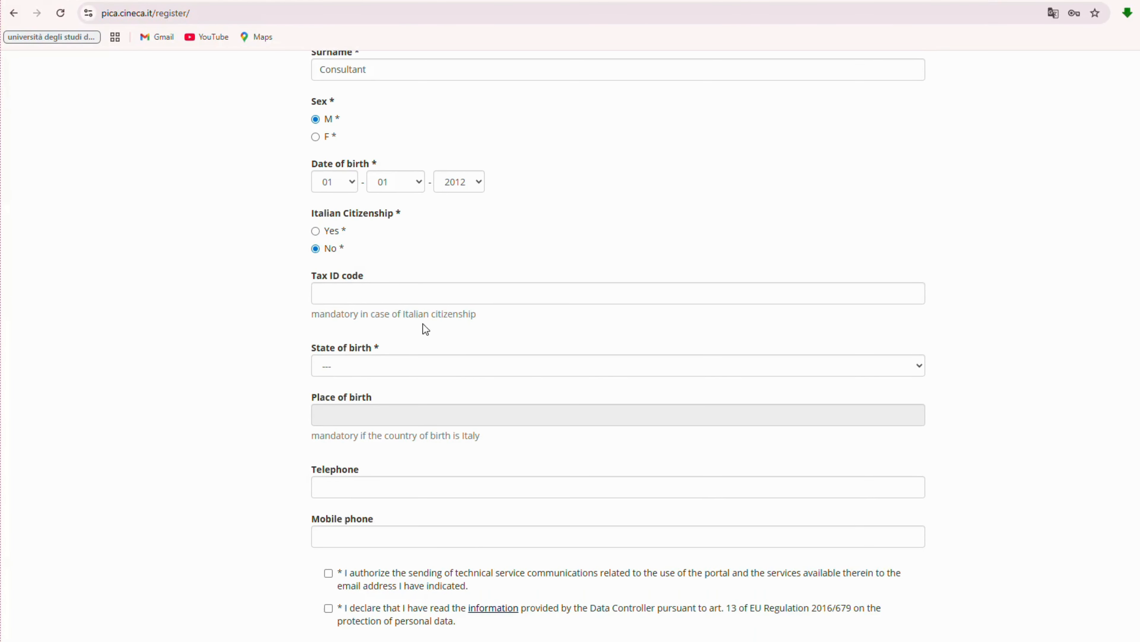
scroll(339, 306, "down", 2)
left_click(336, 301)
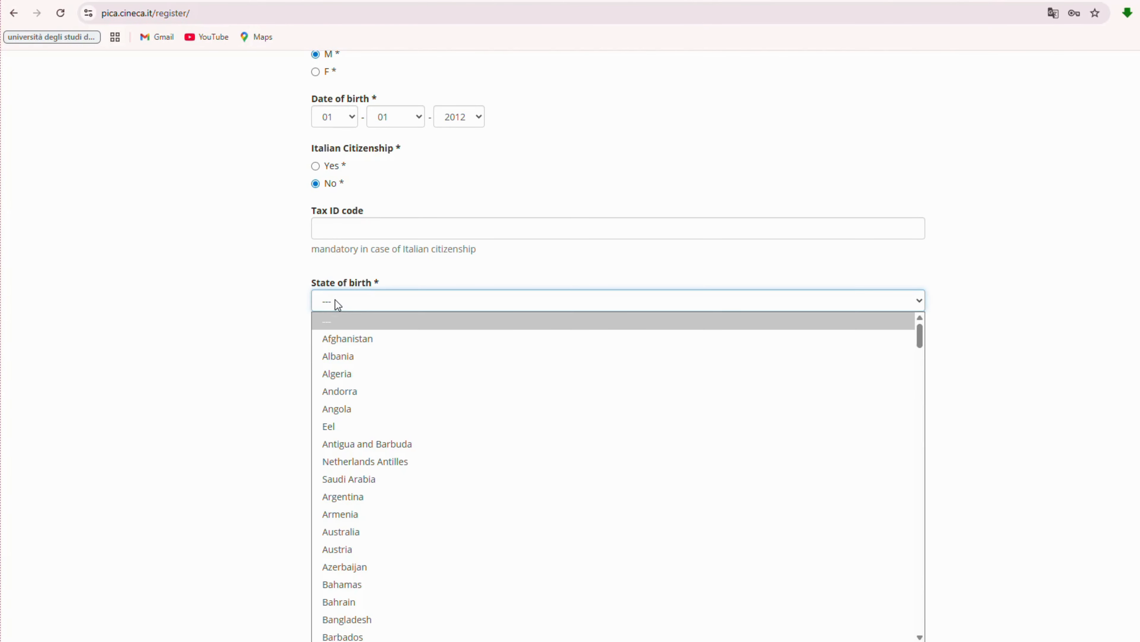
scroll(349, 407, "down", 20)
scroll(347, 407, "down", 12)
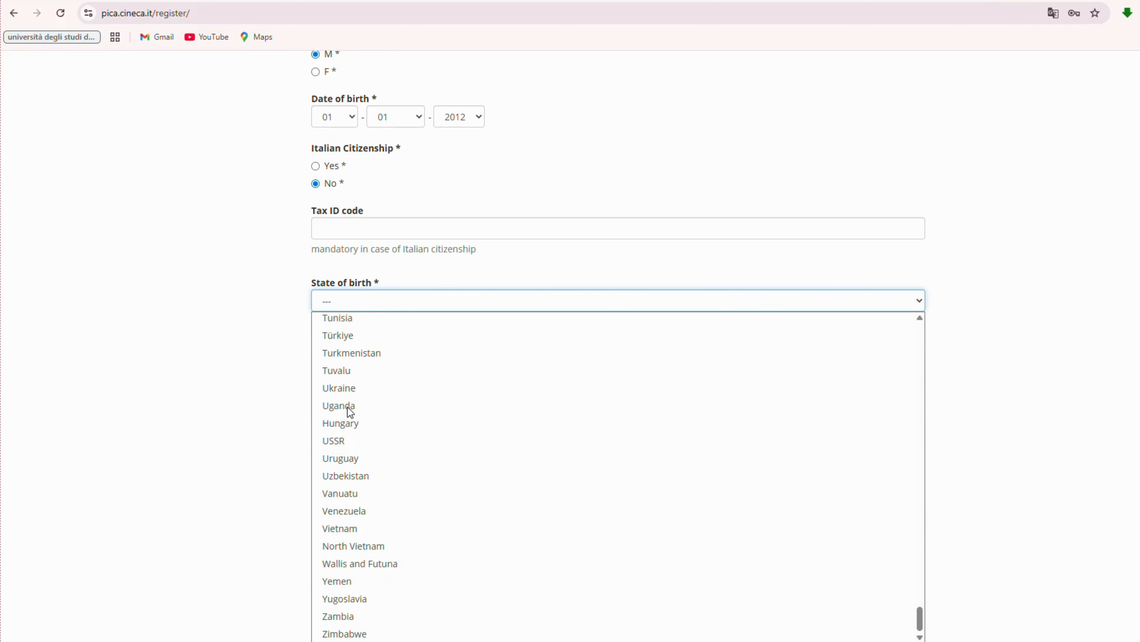
scroll(355, 450, "up", 15)
scroll(354, 450, "up", 20)
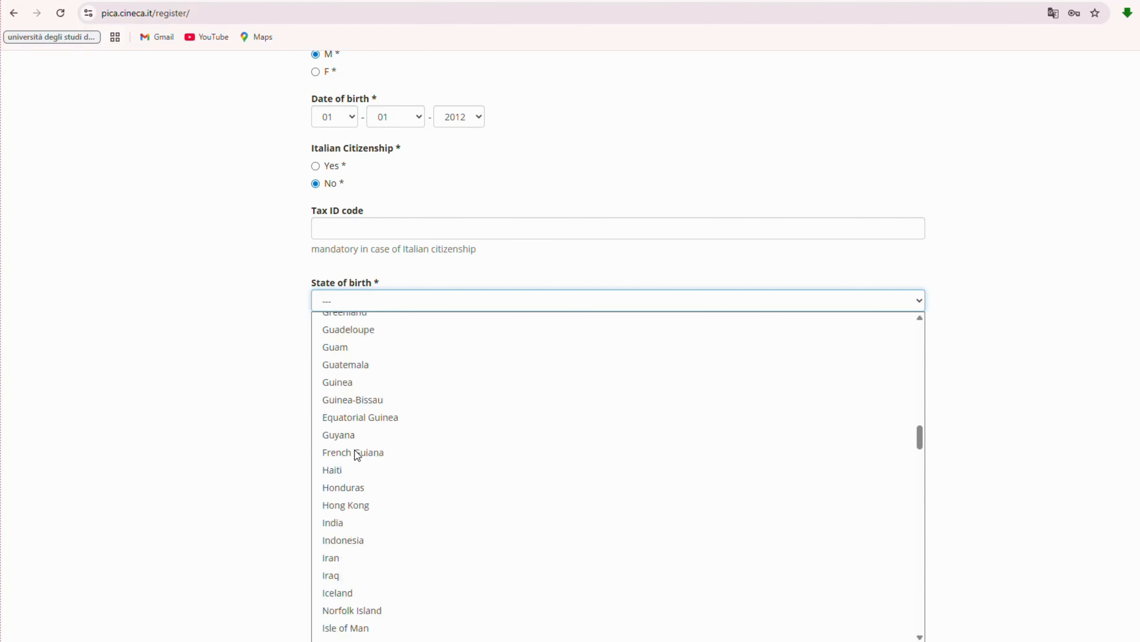
left_click(386, 351)
Agree to technical service communications and confirm reading the data controller's information notice.
left_click(344, 352)
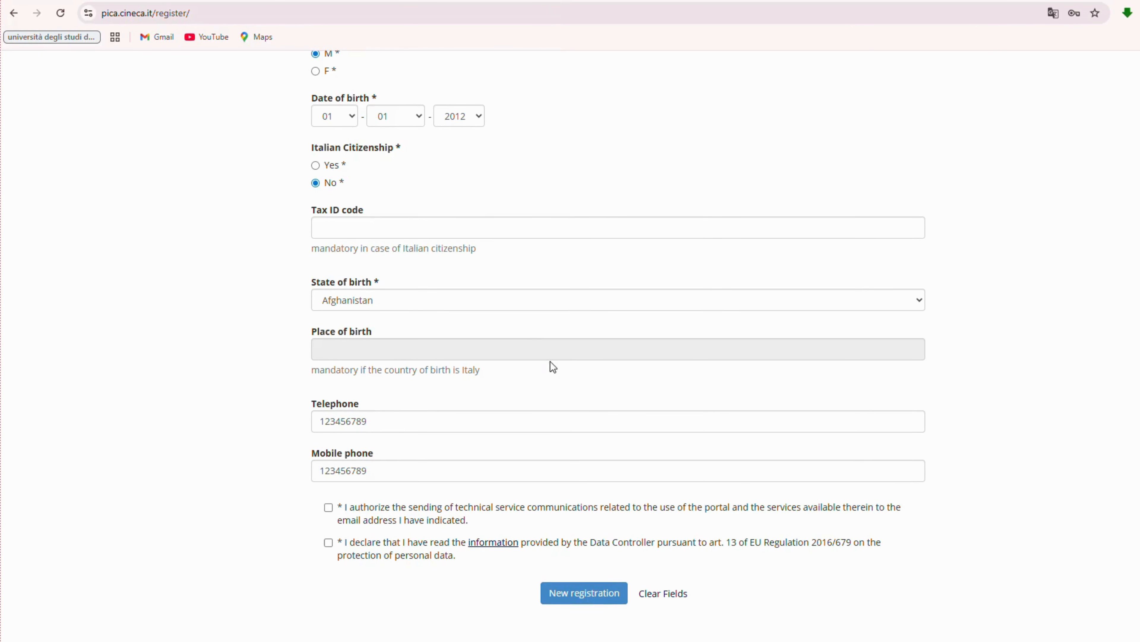
scroll(549, 362, "down", 3)
left_click(328, 403)
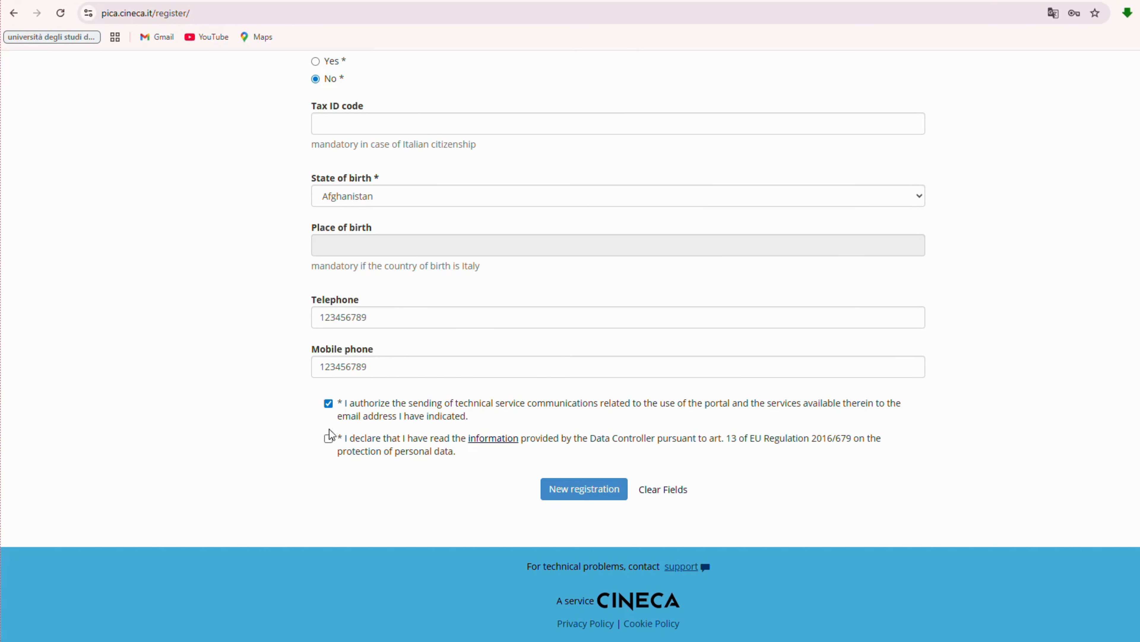
left_click(328, 437)
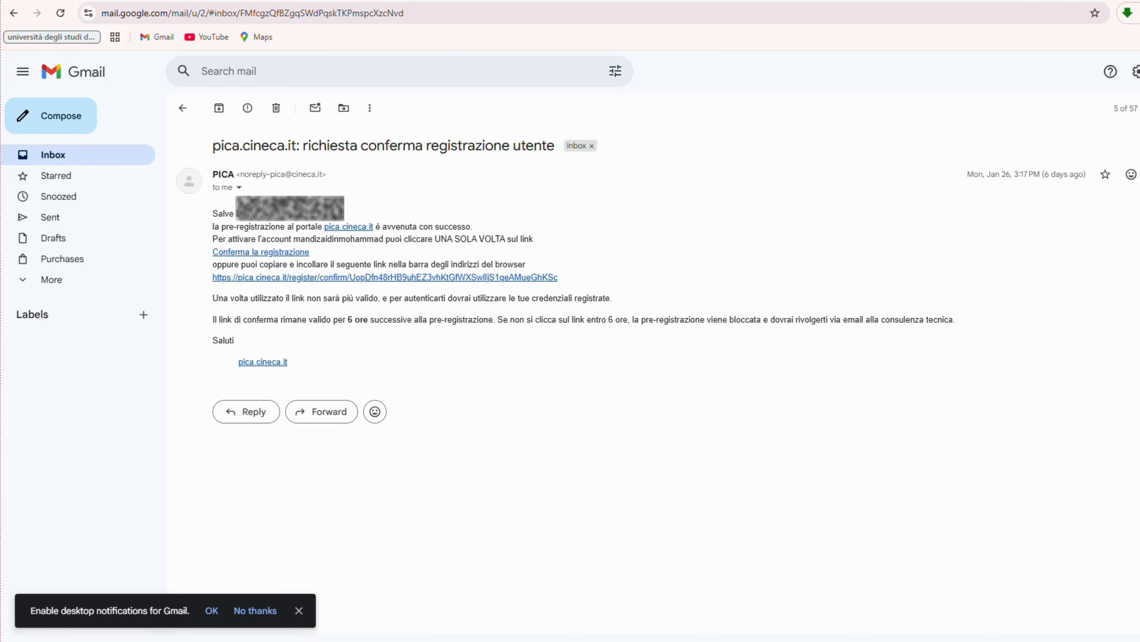
Translate the PICA confirmation email into English and return to the pica.cineca.it login tab.
left_click(1137, 174)
left_click(1096, 424)
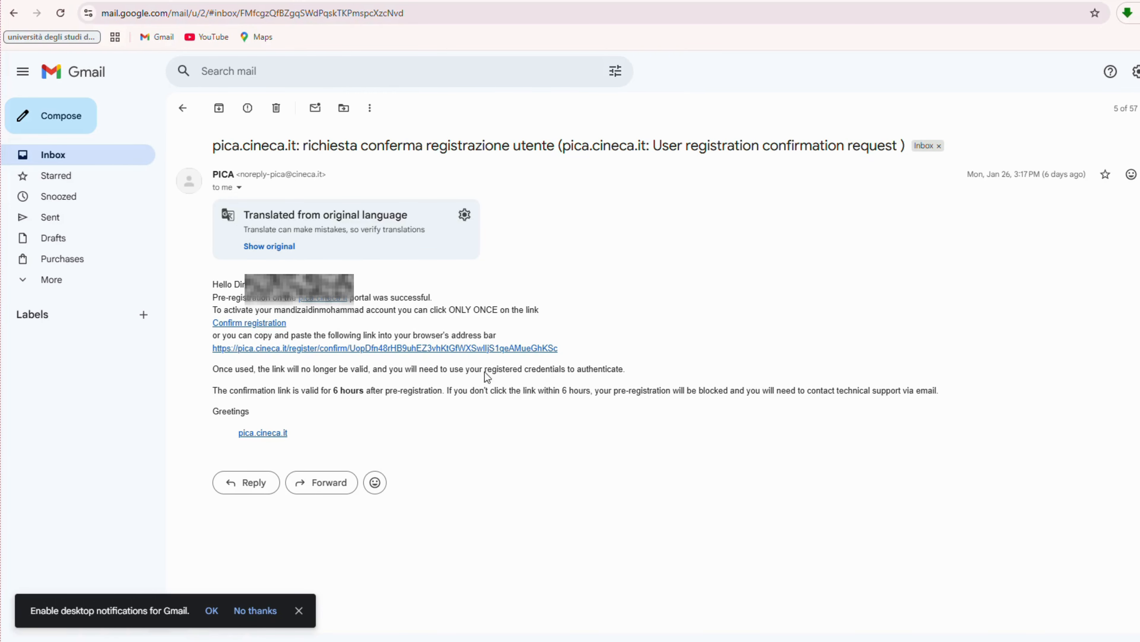
left_click(557, 1)
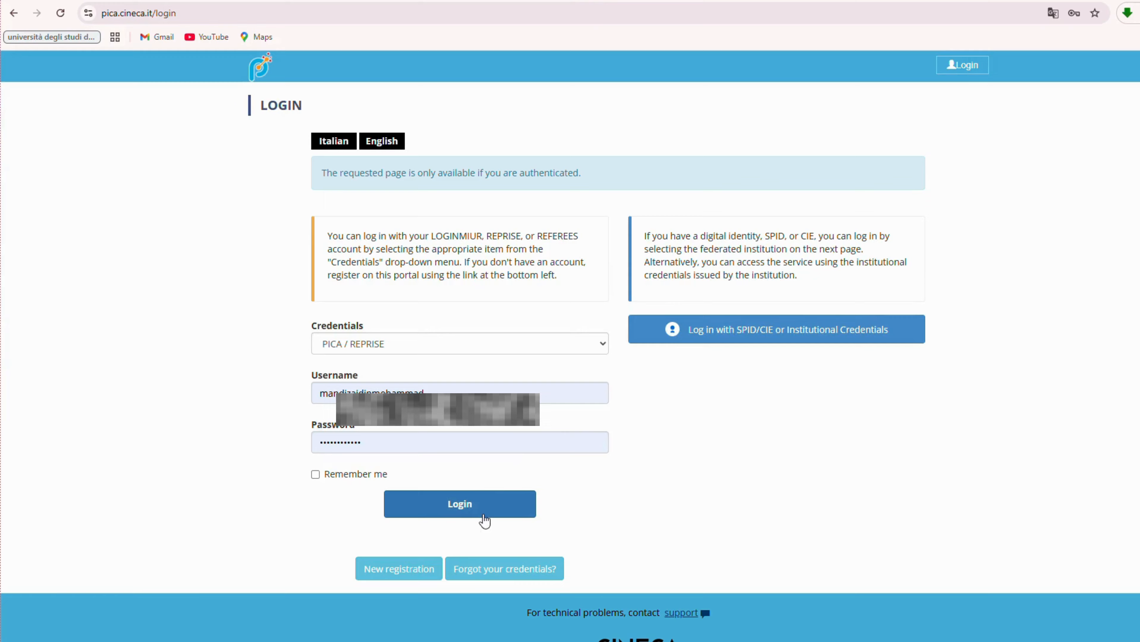
Log in to PICA and review the Brescia 2026/2027 admission call's applications page.
left_click(469, 508)
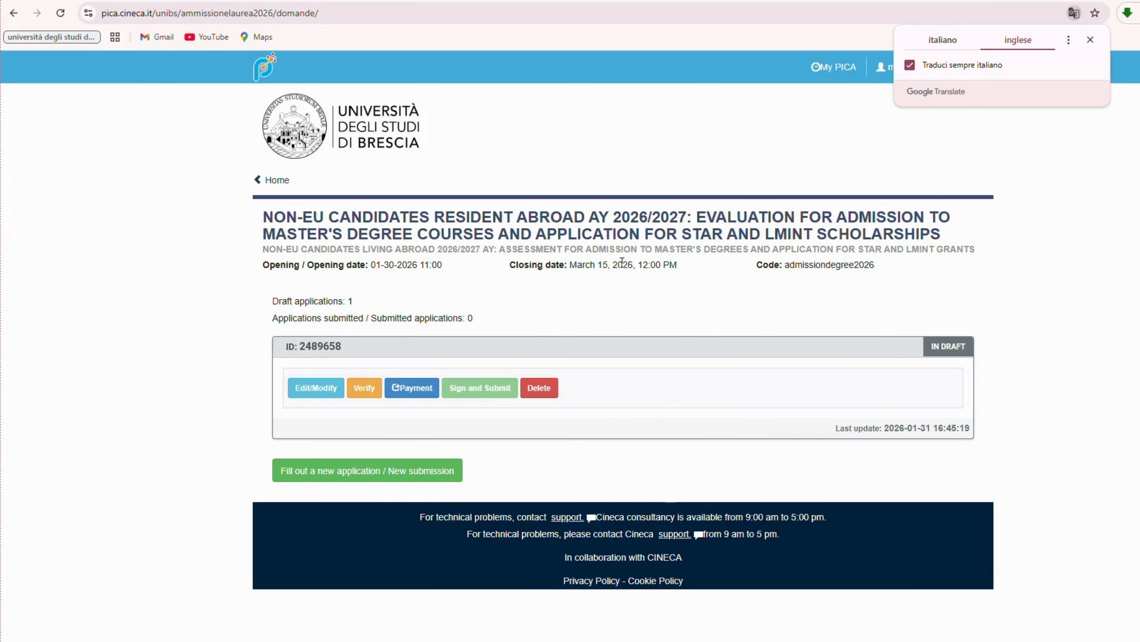
left_click_drag(281, 219, 947, 244)
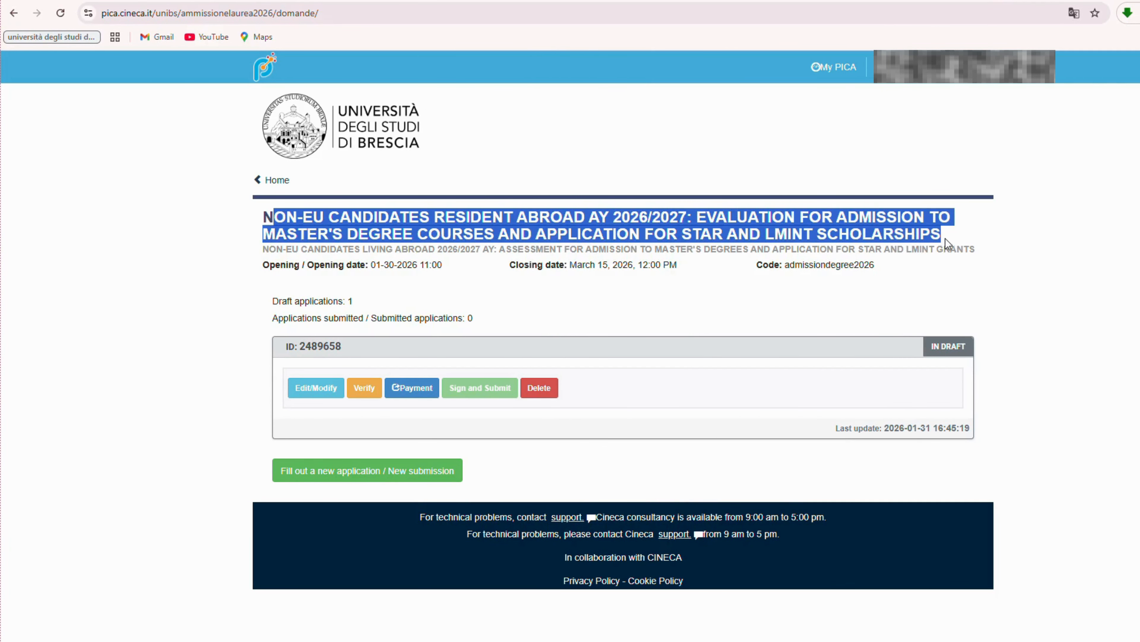
left_click(1050, 246)
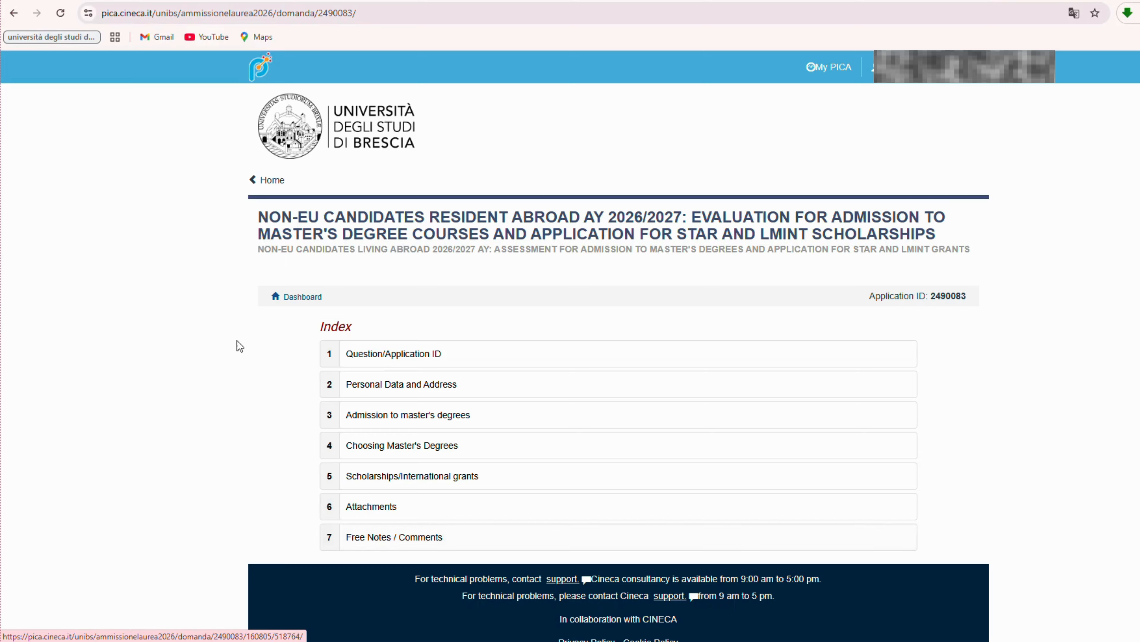
Open the Question/Application ID section and set nationality to Afghanistan.
left_click(386, 355)
scroll(386, 355, "down", 1)
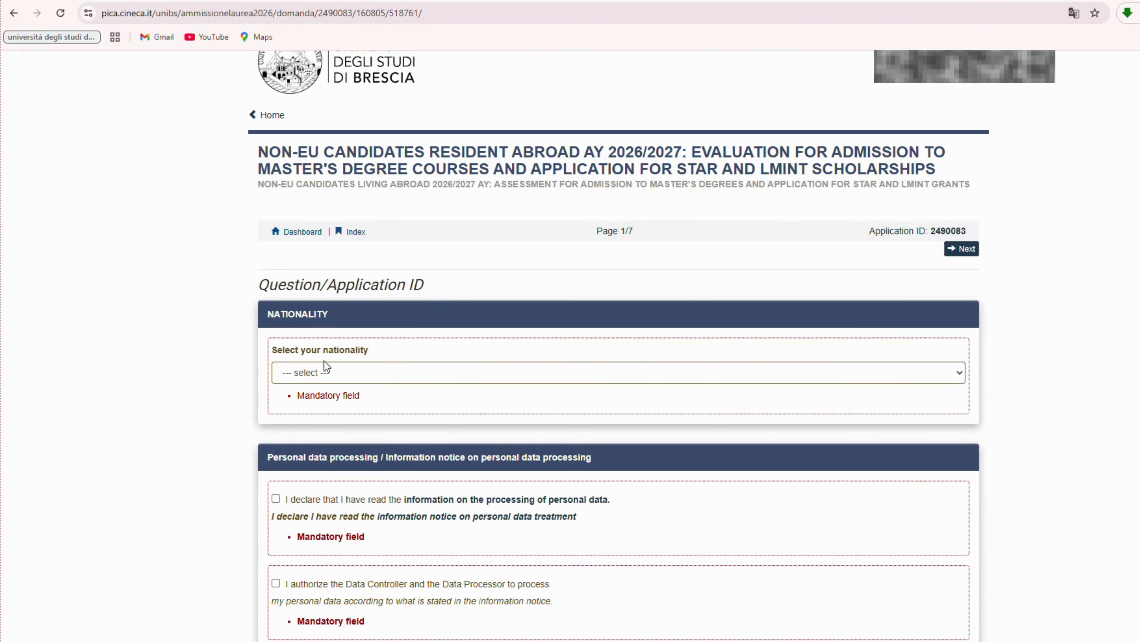
left_click(348, 379)
scroll(365, 296, "down", 15)
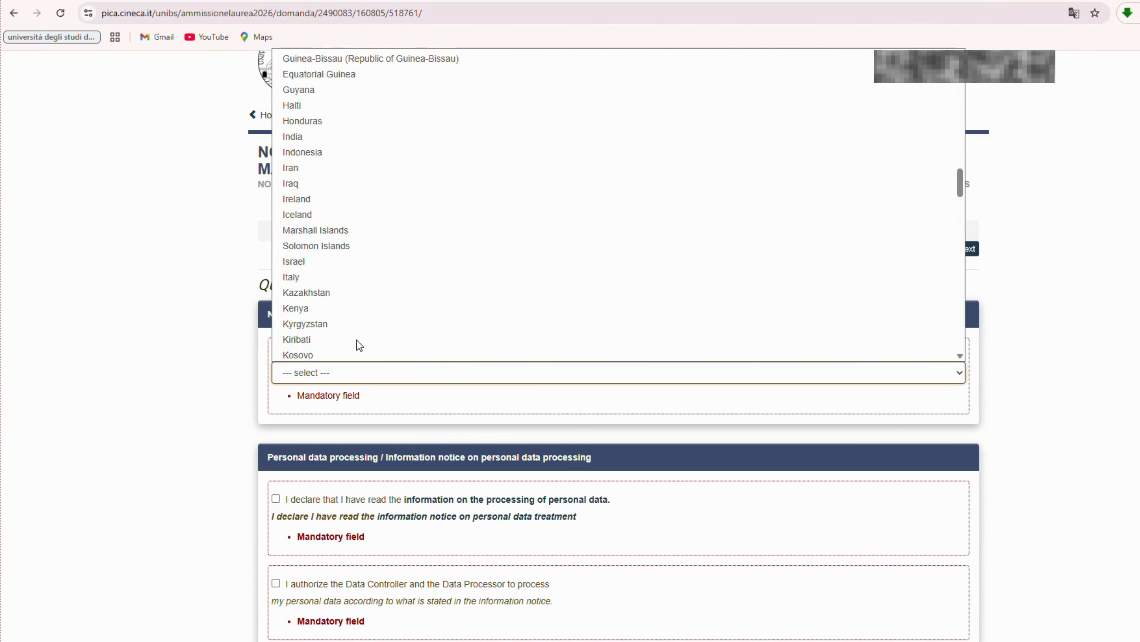
scroll(357, 340, "up", 15)
left_click(400, 74)
Tick the data-processing notice, authorisation and liability declarations, then save and proceed.
scroll(454, 499, "down", 1)
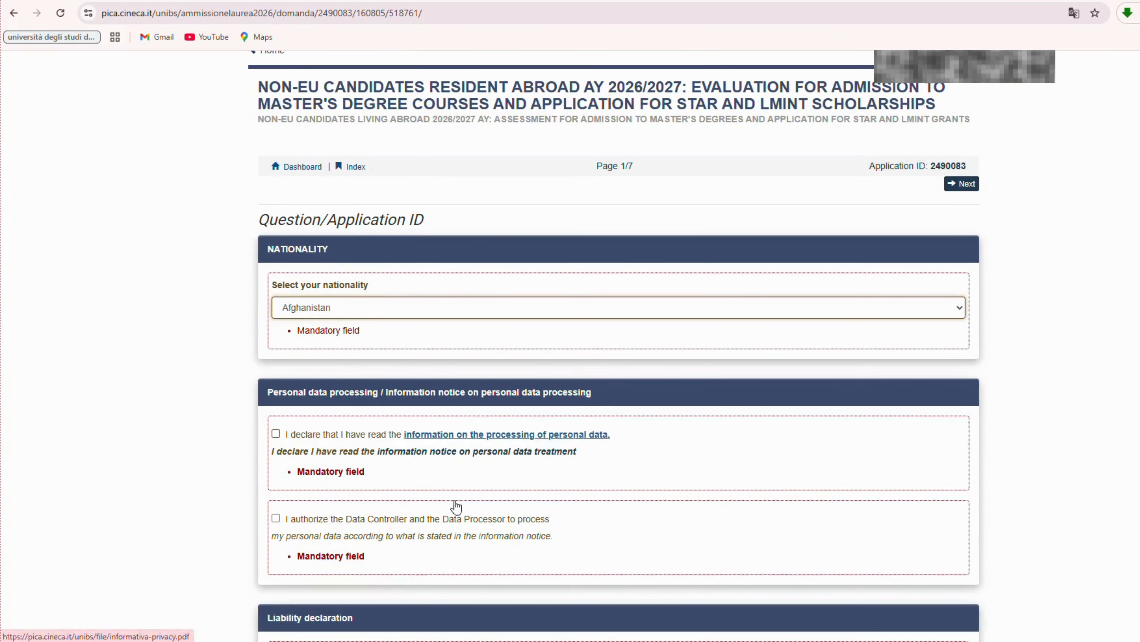
left_click(276, 432)
scroll(314, 482, "down", 1)
left_click(276, 454)
scroll(275, 455, "down", 2)
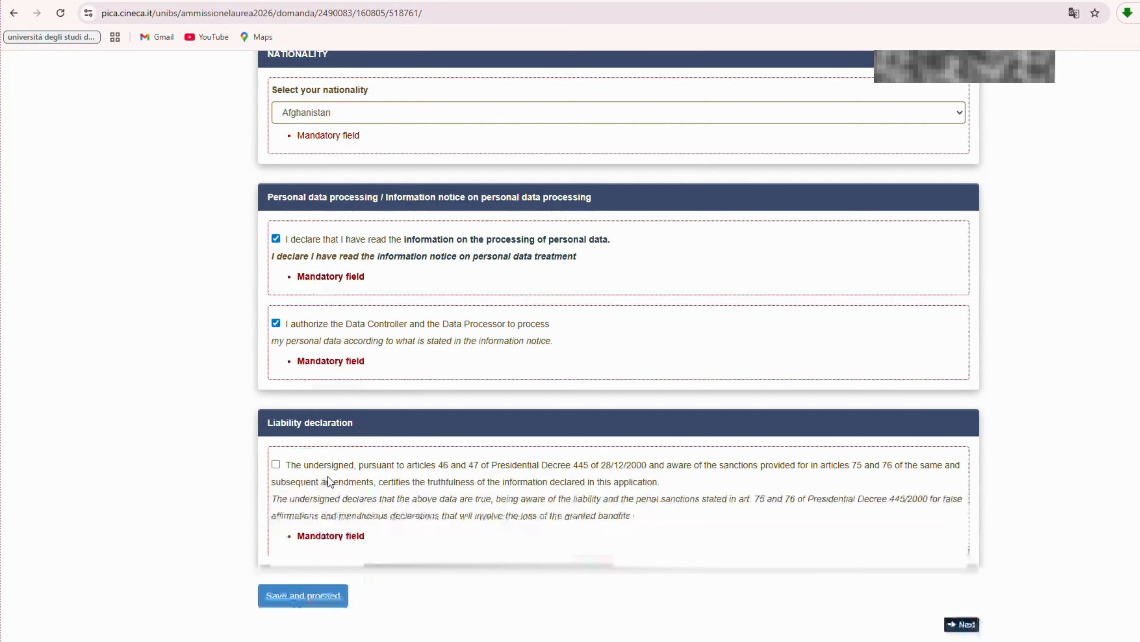
left_click(275, 464)
left_click(303, 595)
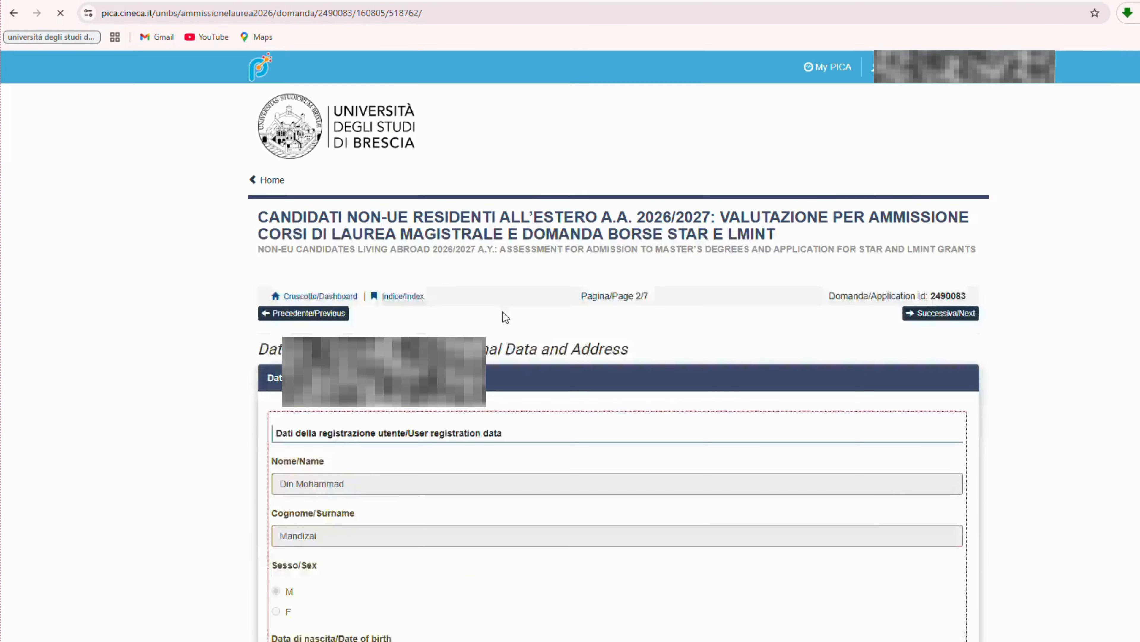
scroll(503, 312, "down", 3)
scroll(504, 312, "down", 8)
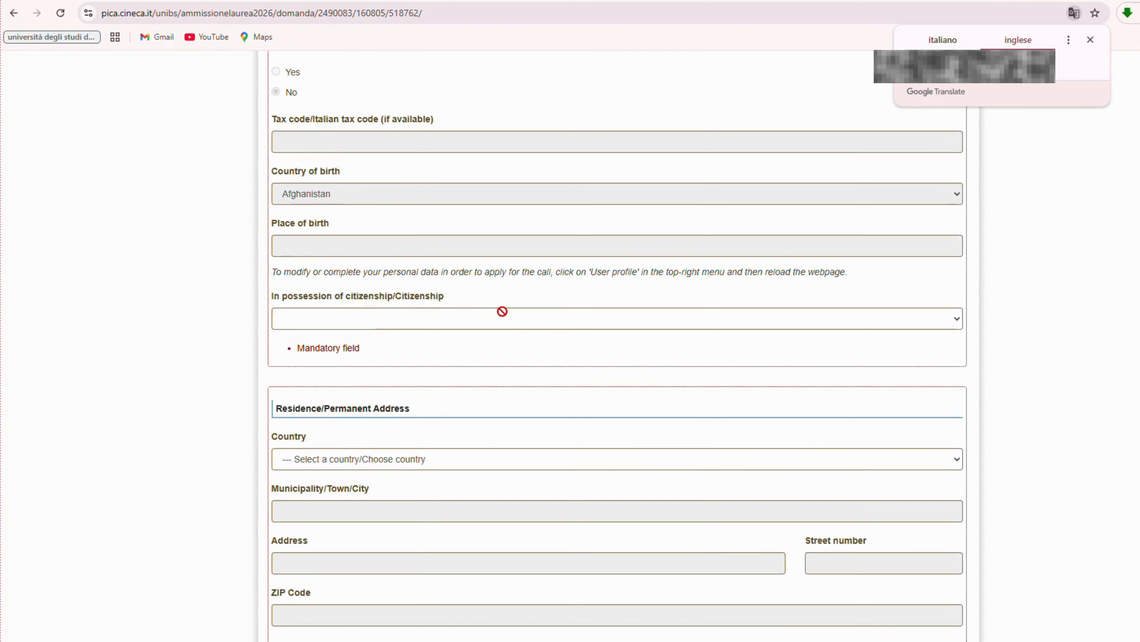
Fill the residence address in Afghanistan with placeholder street, street number and ZIP code.
scroll(502, 311, "down", 1)
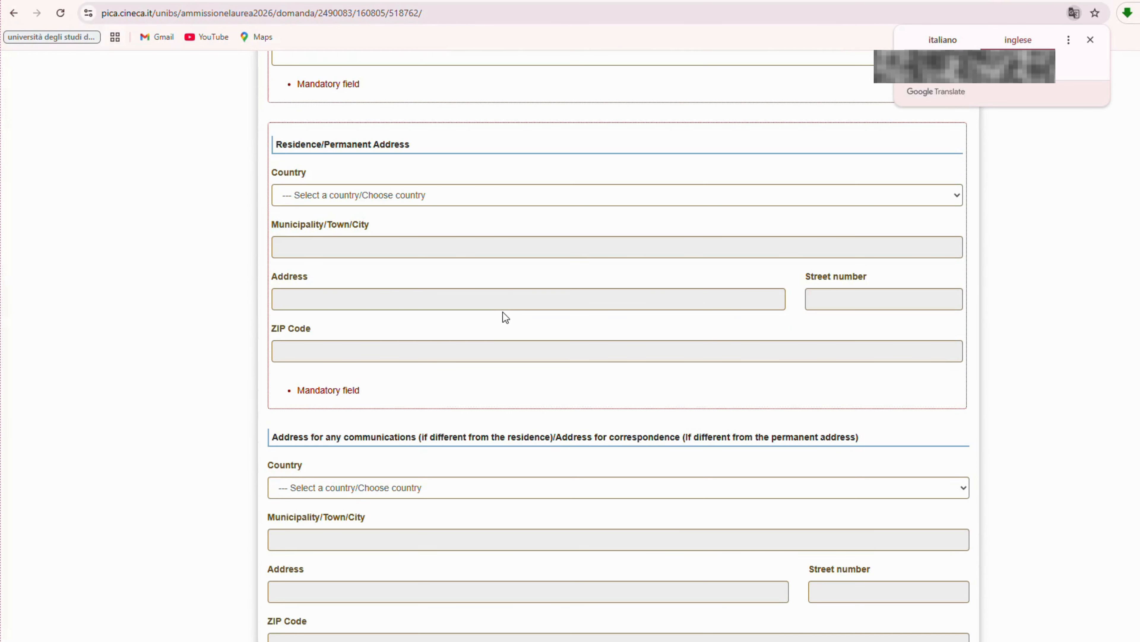
left_click(368, 189)
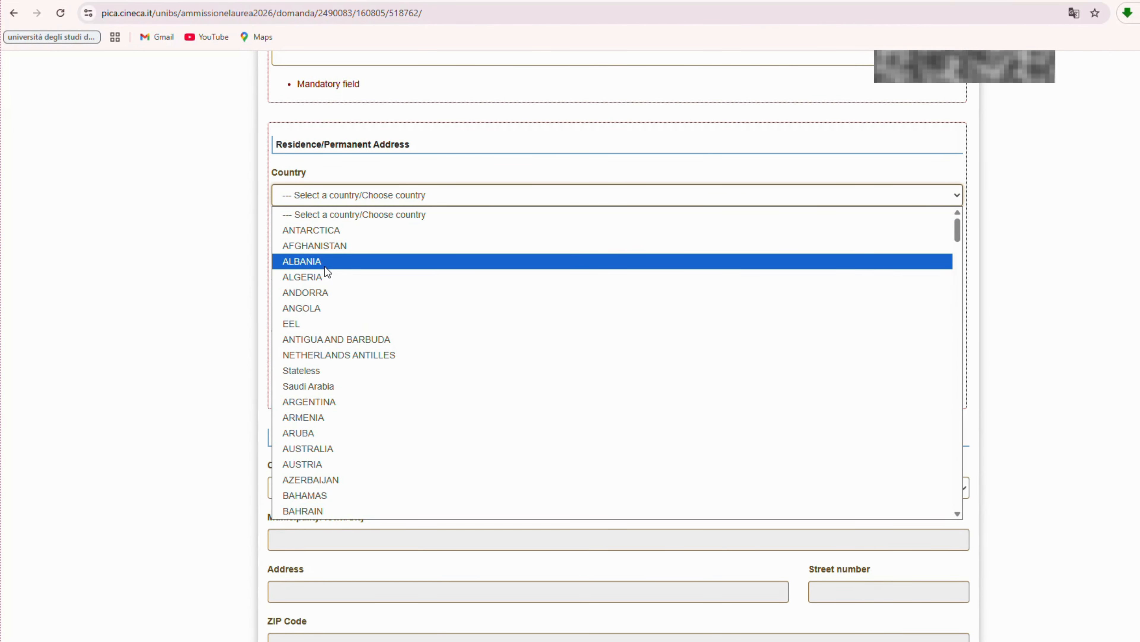
left_click(385, 247)
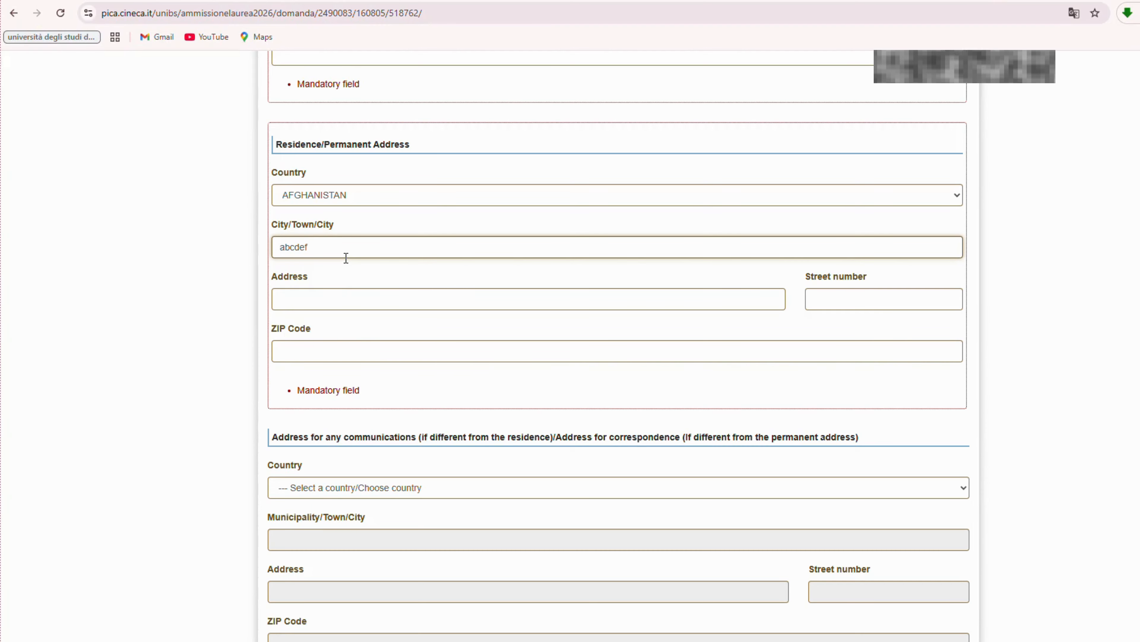
left_click(338, 288)
type("abcdef")
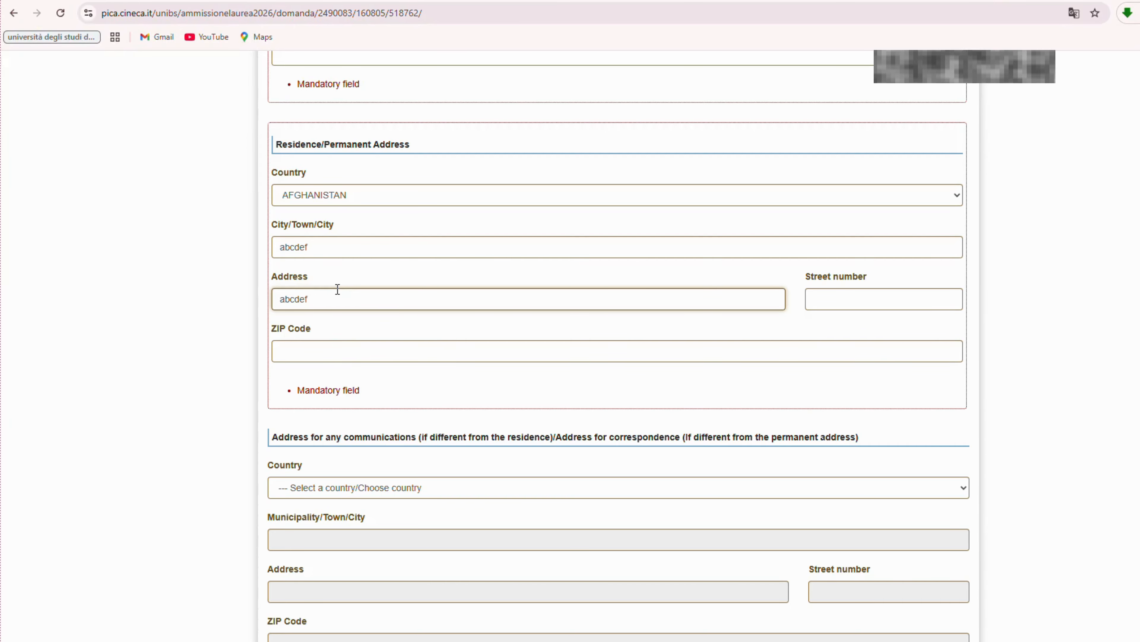
left_click(929, 300)
type("12345")
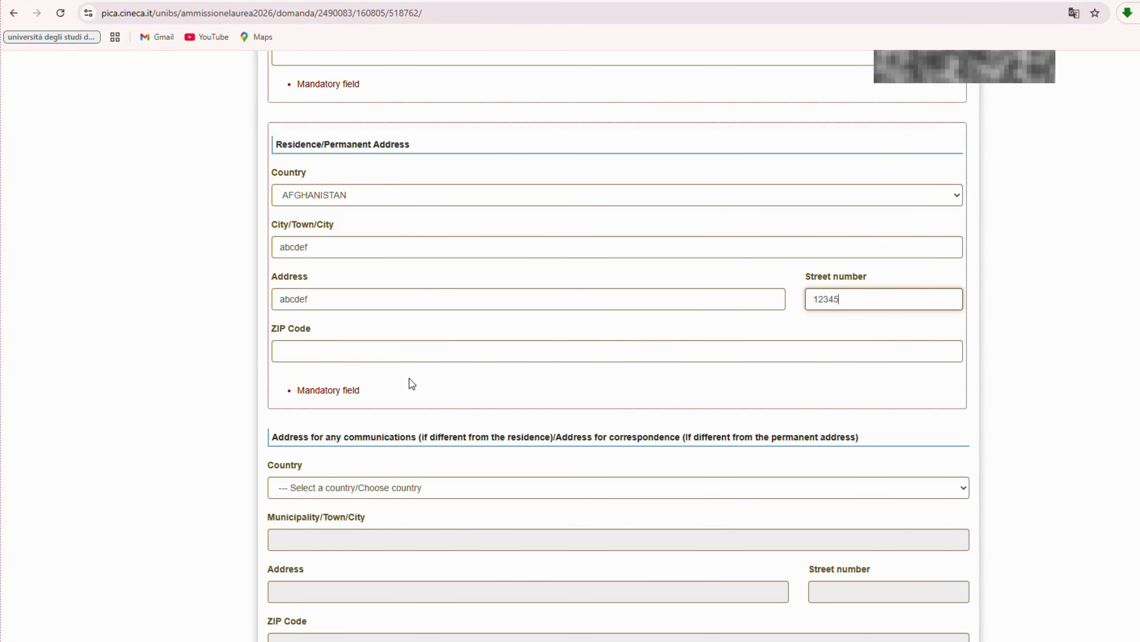
left_click(405, 357)
type("12345")
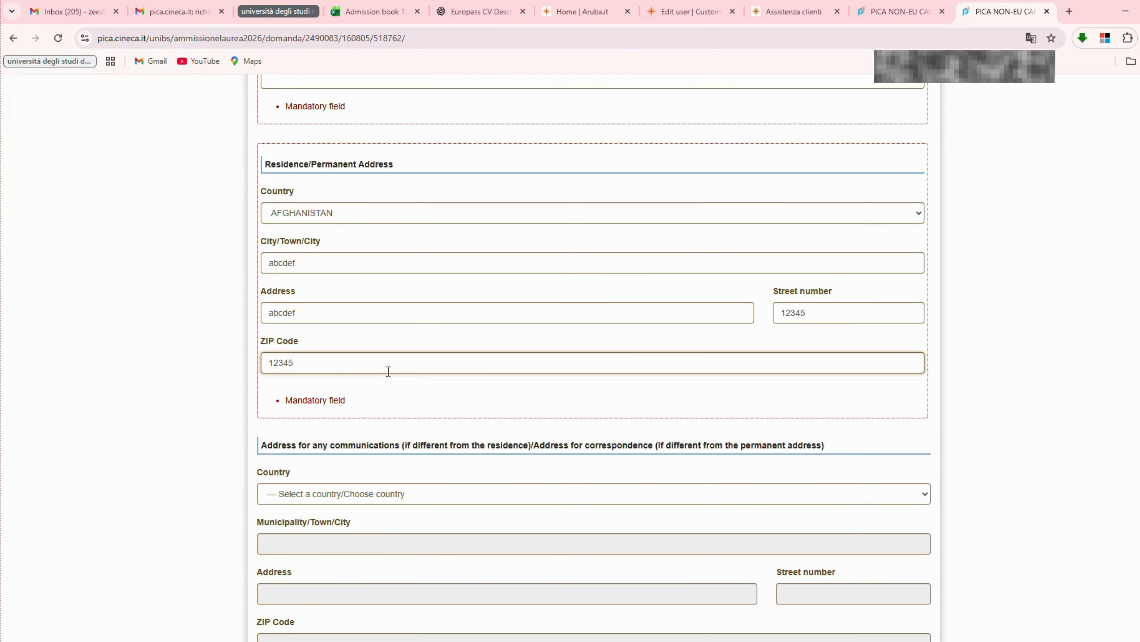
Fill the correspondence address in Afghanistan with placeholder city, street, number and ZIP code.
scroll(387, 371, "down", 4)
left_click(371, 310)
left_click(318, 353)
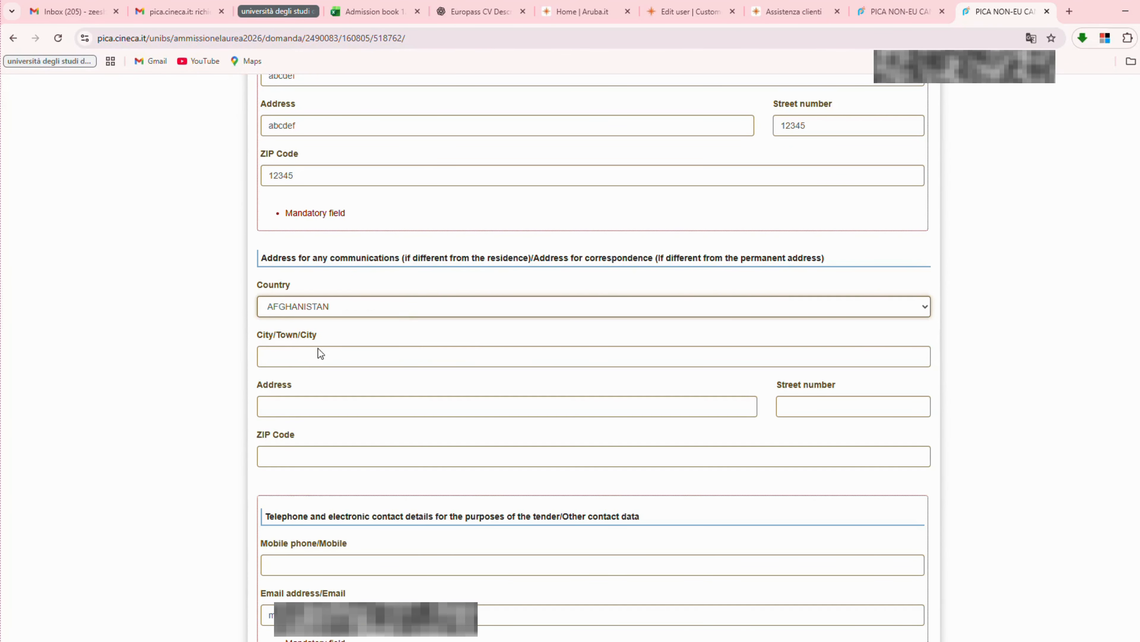
left_click(318, 349)
type("abcdf")
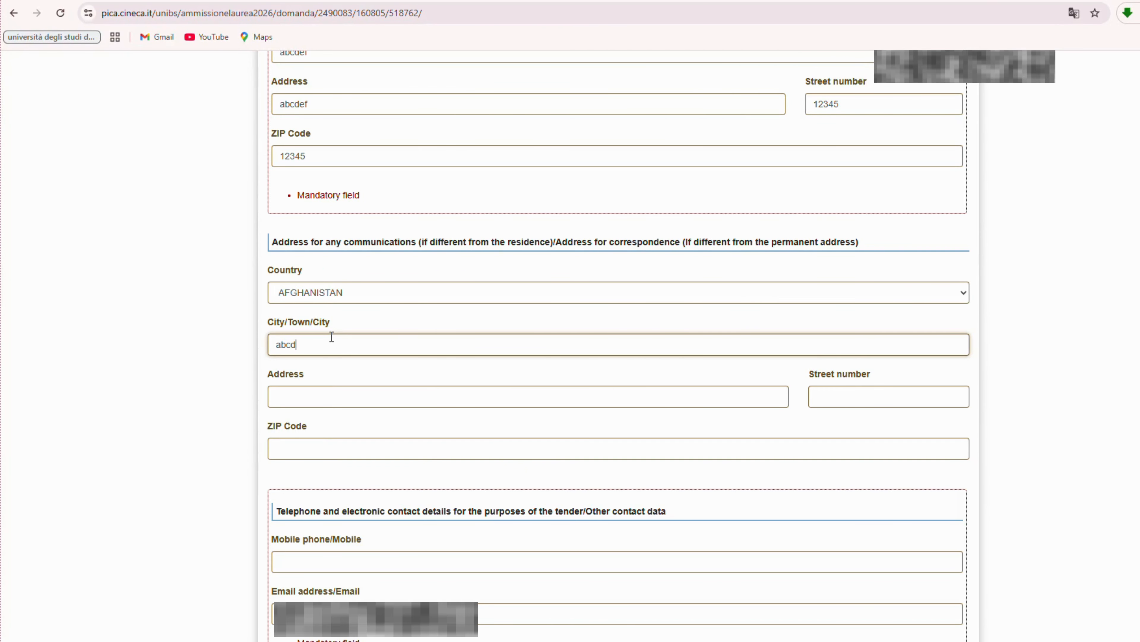
scroll(332, 336, "up", 1)
left_click(328, 461)
type("abcdef")
left_click(842, 461)
type("12345")
left_click(337, 507)
type("12345")
Enter the applicant's mobile phone number.
scroll(337, 507, "down", 2)
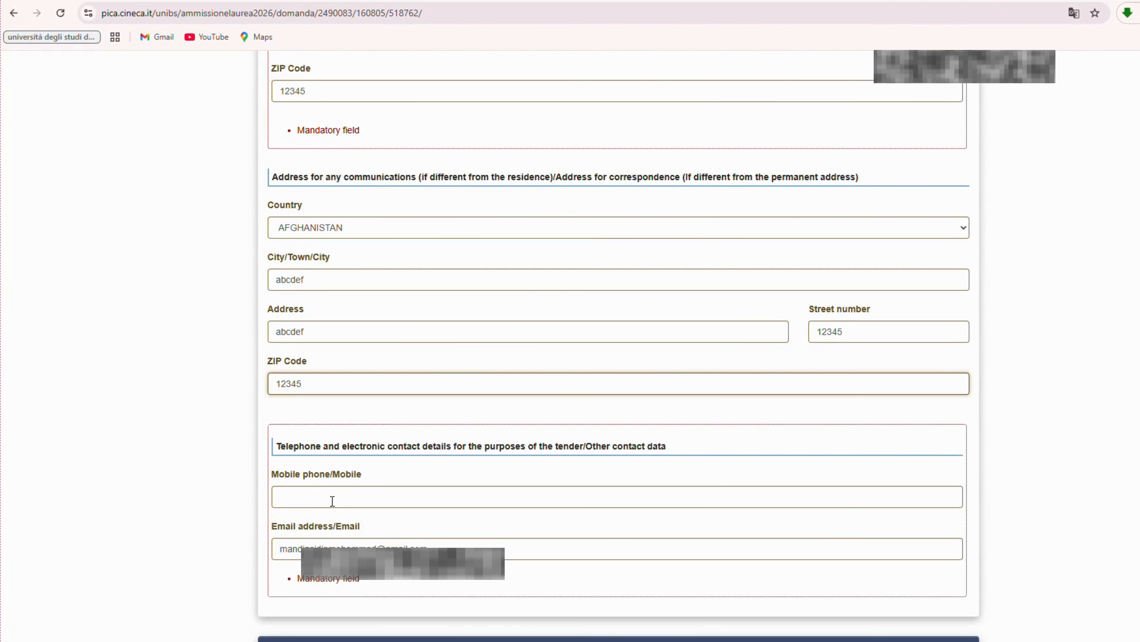
left_click(314, 502)
type("123456789")
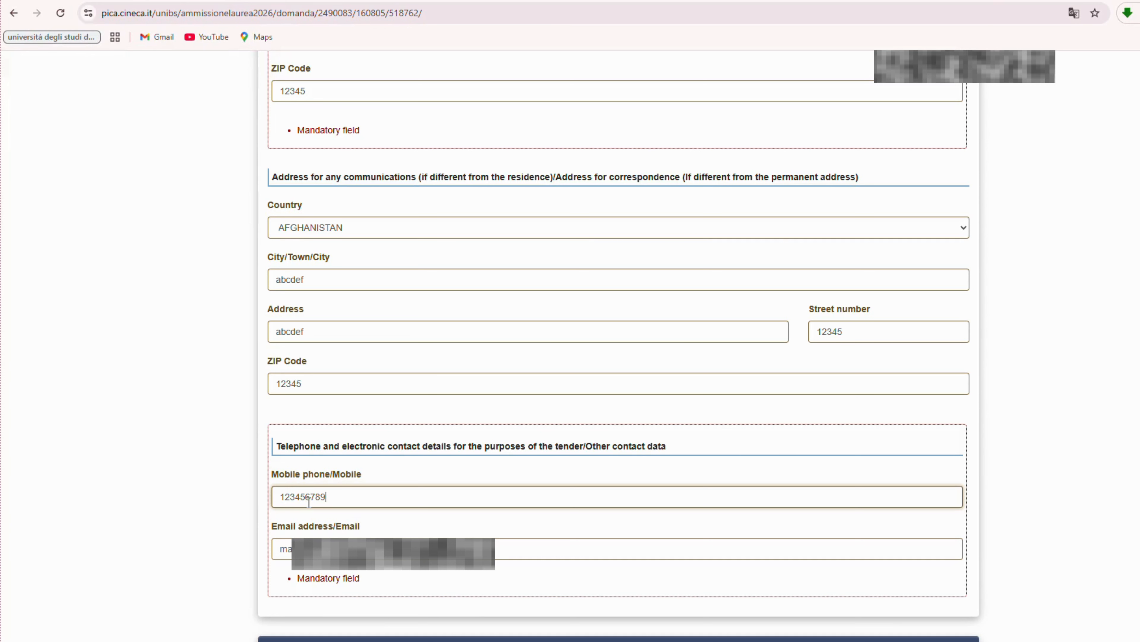
Select 'He/she has no residential permit in Italy' and NO for already enrolled in an Italian University.
scroll(336, 528, "down", 10)
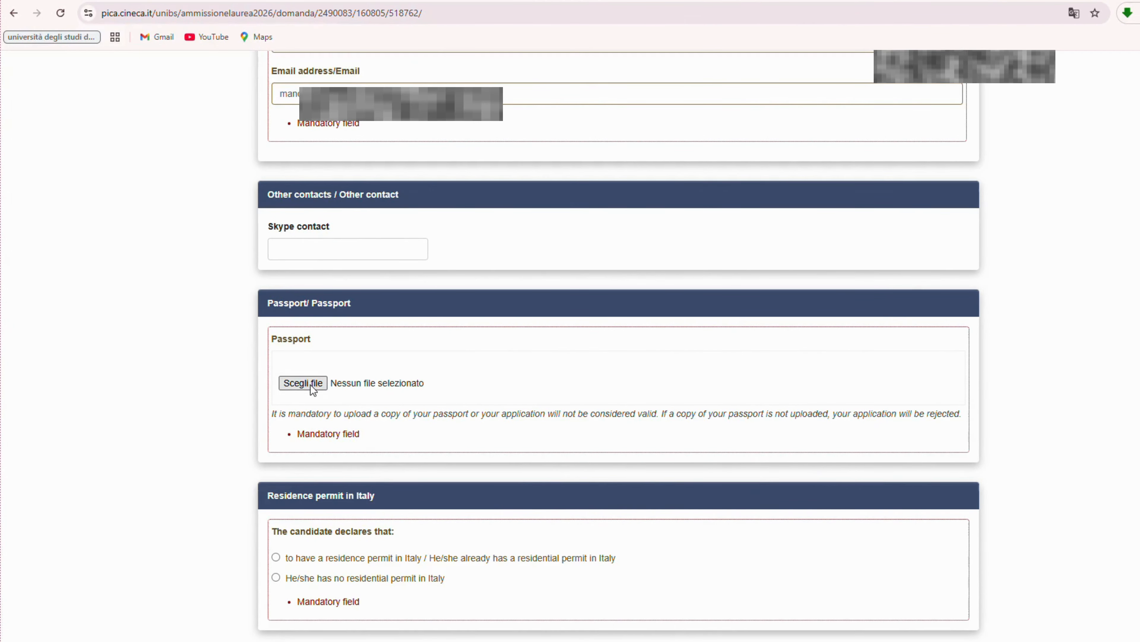
scroll(393, 509, "down", 3)
left_click(275, 426)
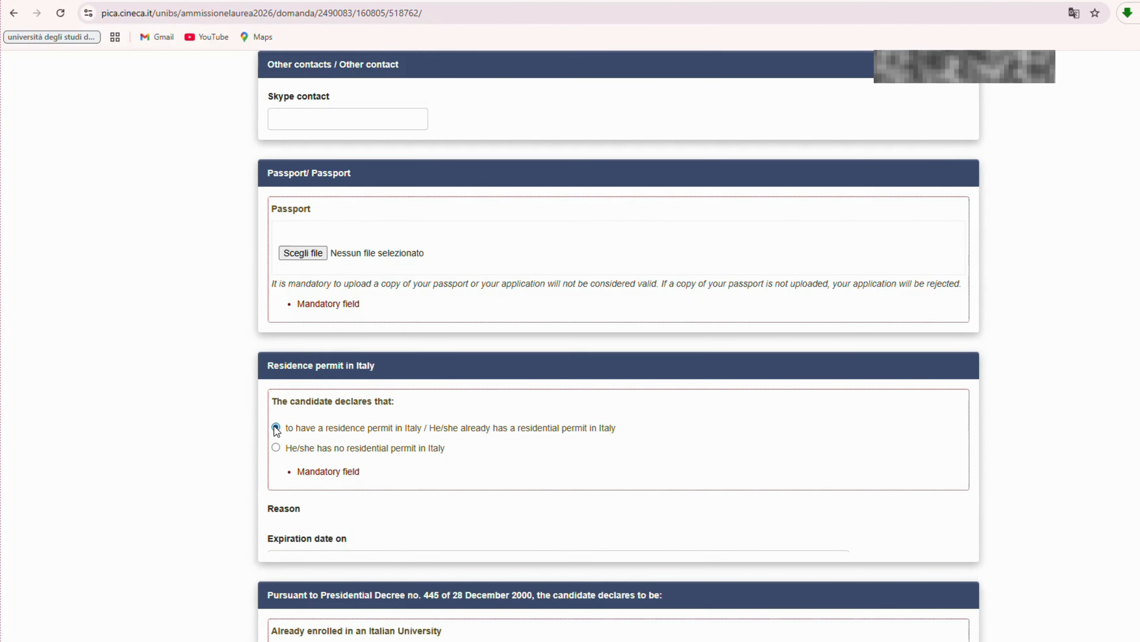
left_click_drag(278, 406, 362, 406)
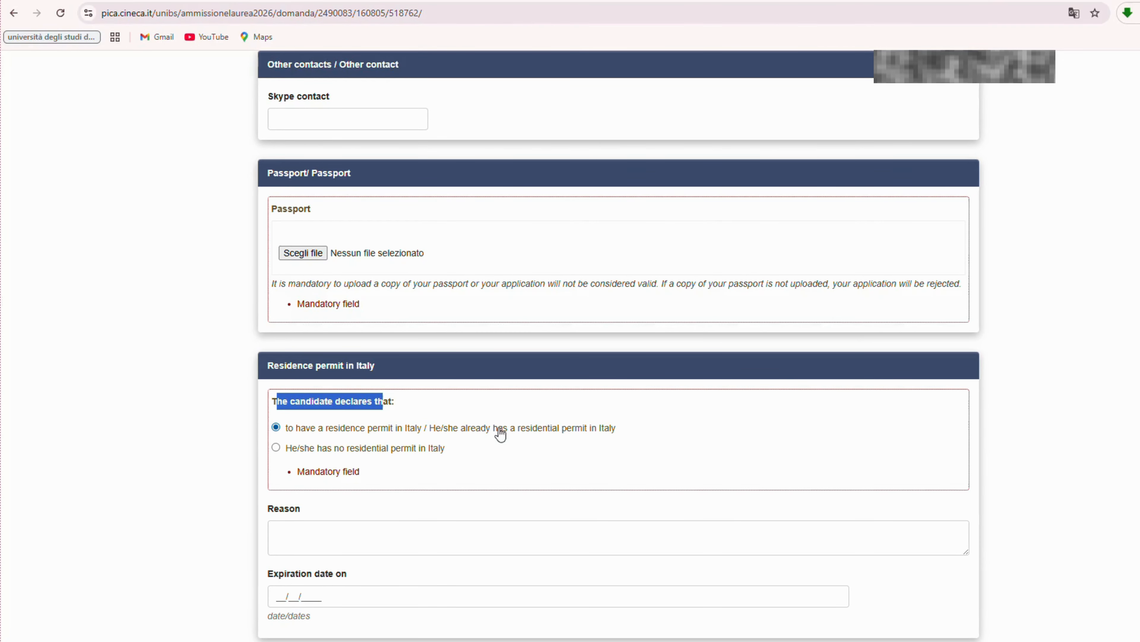
left_click(275, 448)
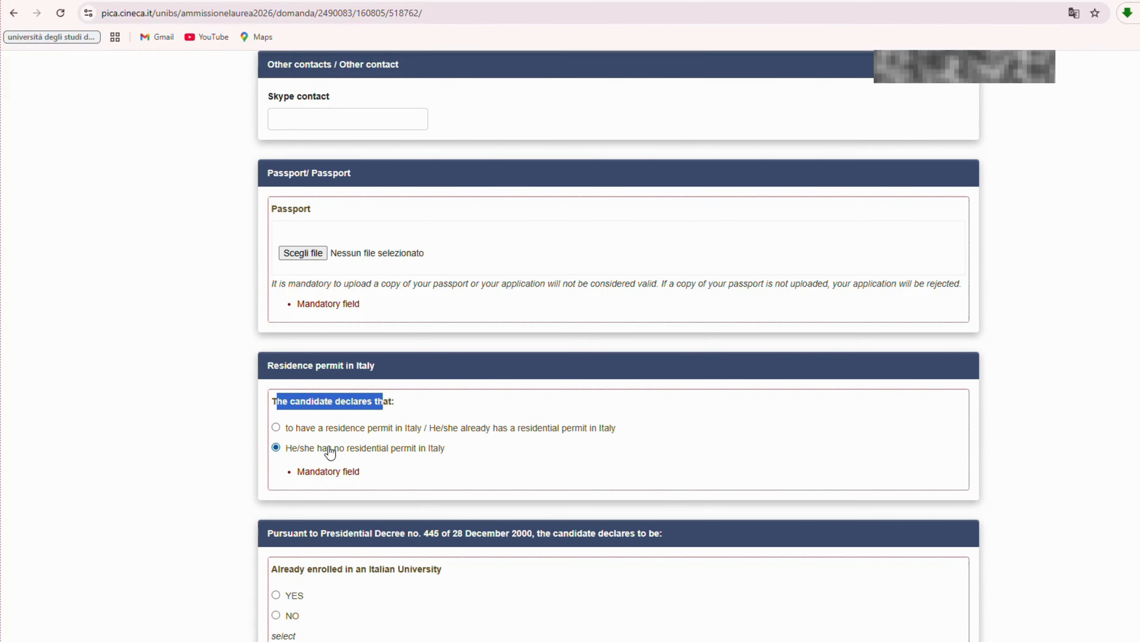
scroll(467, 441, "down", 4)
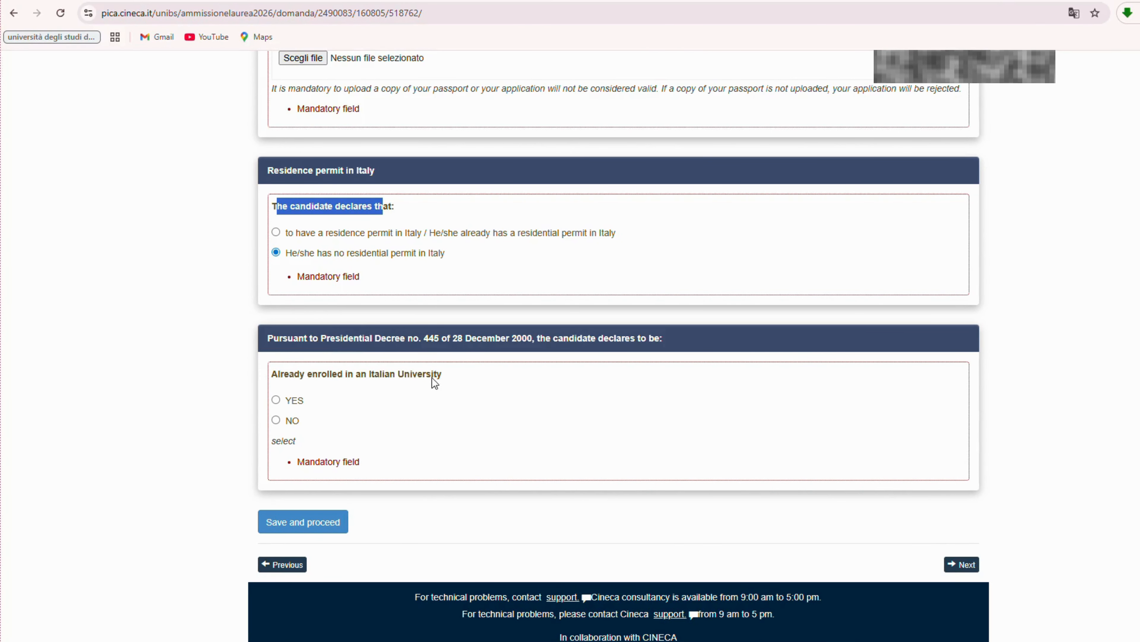
left_click(276, 421)
Save the personal data page and continue.
left_click(318, 524)
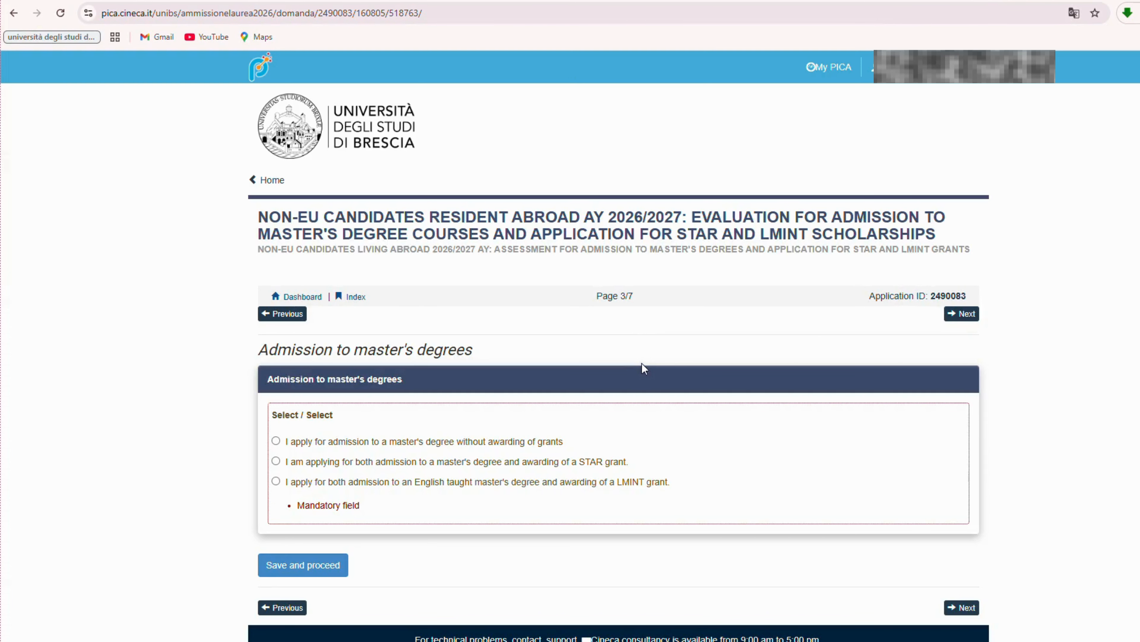
left_click_drag(596, 295, 658, 294)
left_click(659, 316)
Apply for master's admission without grants and save to reach page 4/7.
left_click(276, 441)
scroll(530, 488, "down", 1)
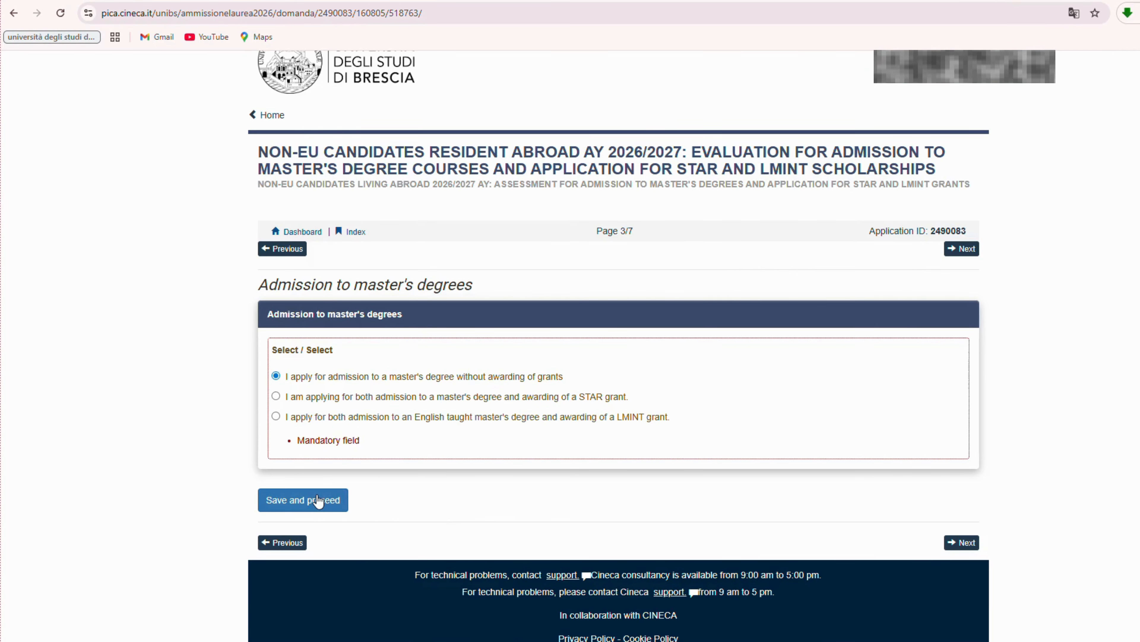
left_click(320, 500)
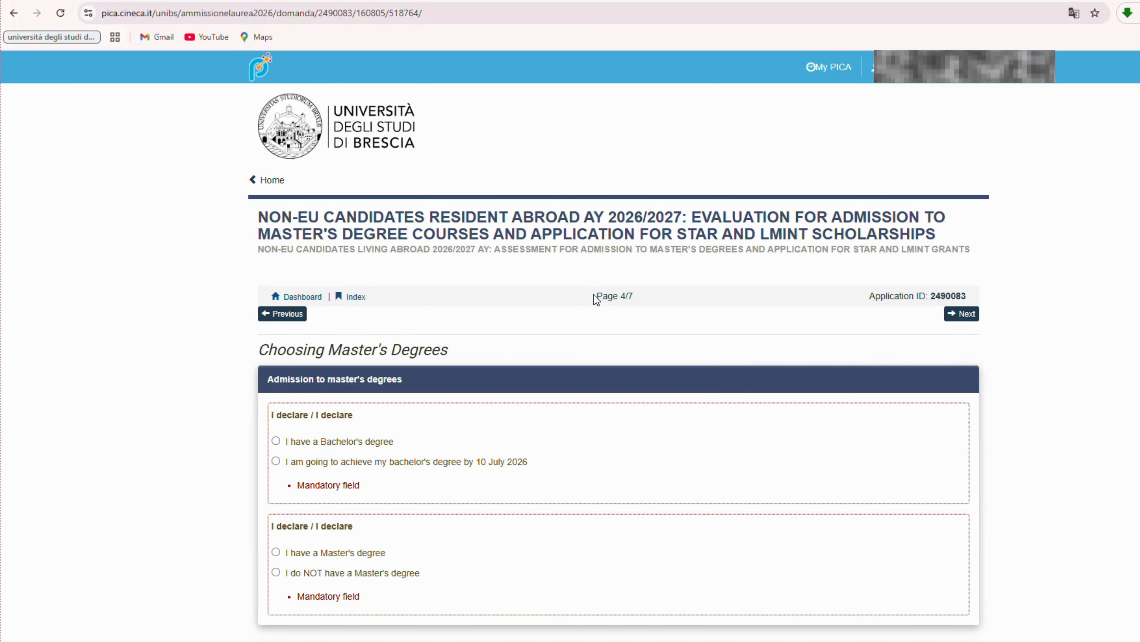
Select 'I have a Bachelor's degree' and 'I do NOT have a Master's degree'.
scroll(543, 415, "down", 1)
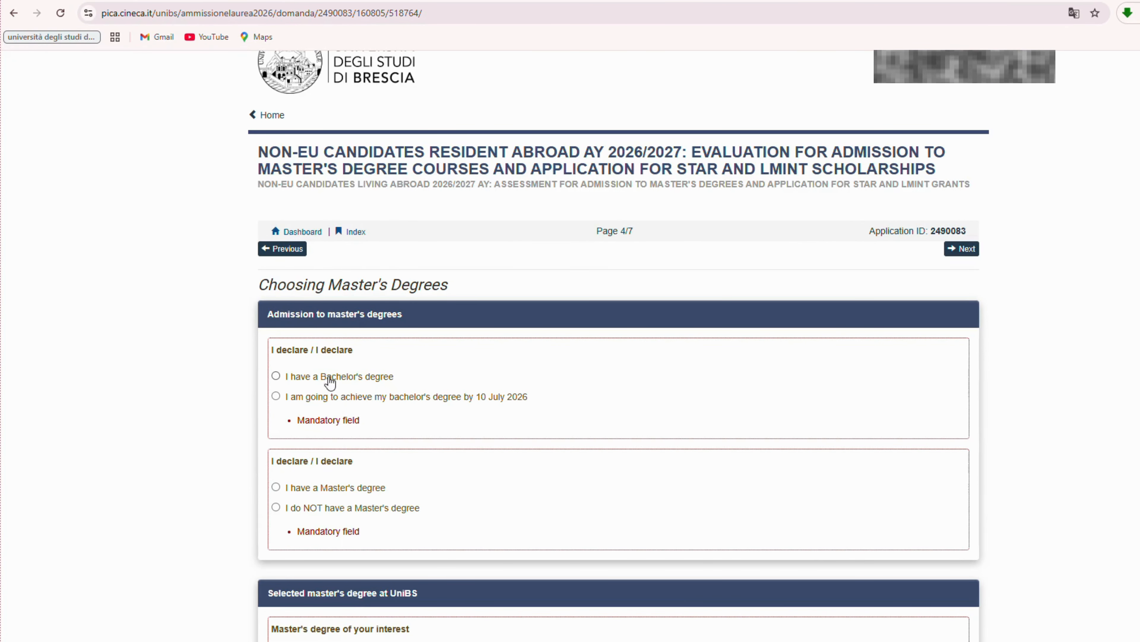
left_click(276, 376)
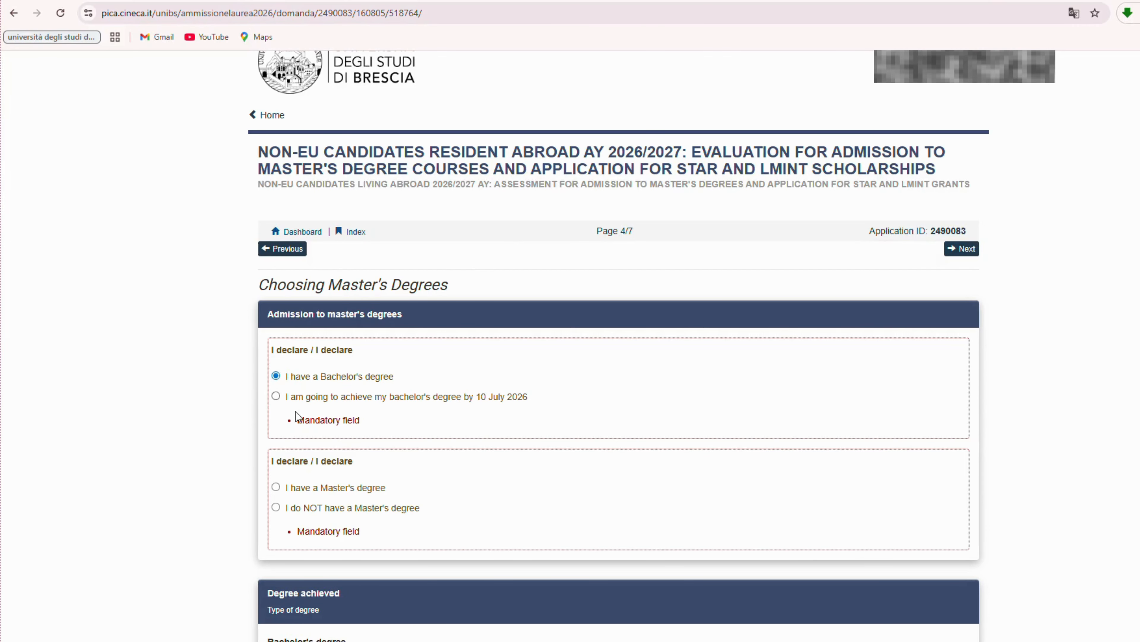
scroll(369, 442, "down", 2)
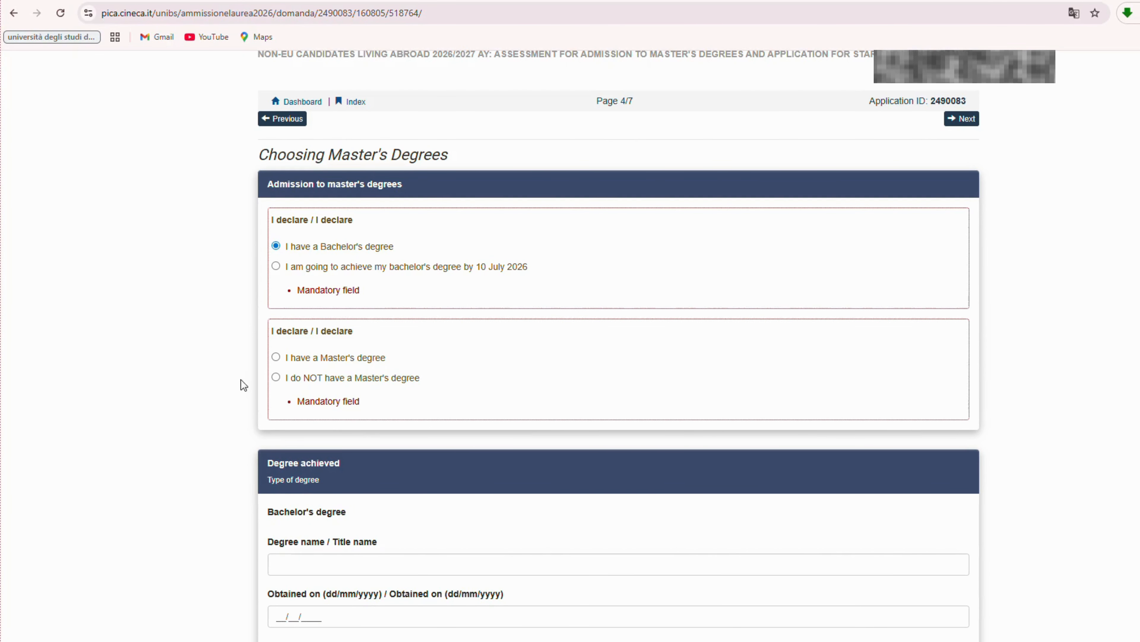
left_click(276, 377)
scroll(424, 391, "down", 4)
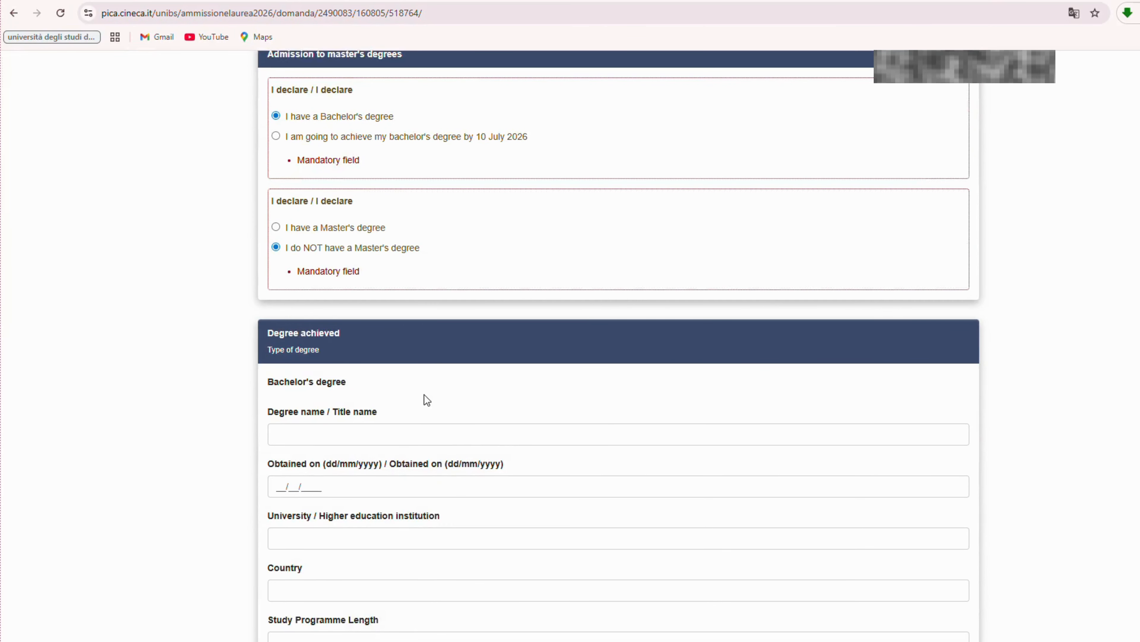
scroll(434, 384, "down", 1)
scroll(298, 239, "down", 1)
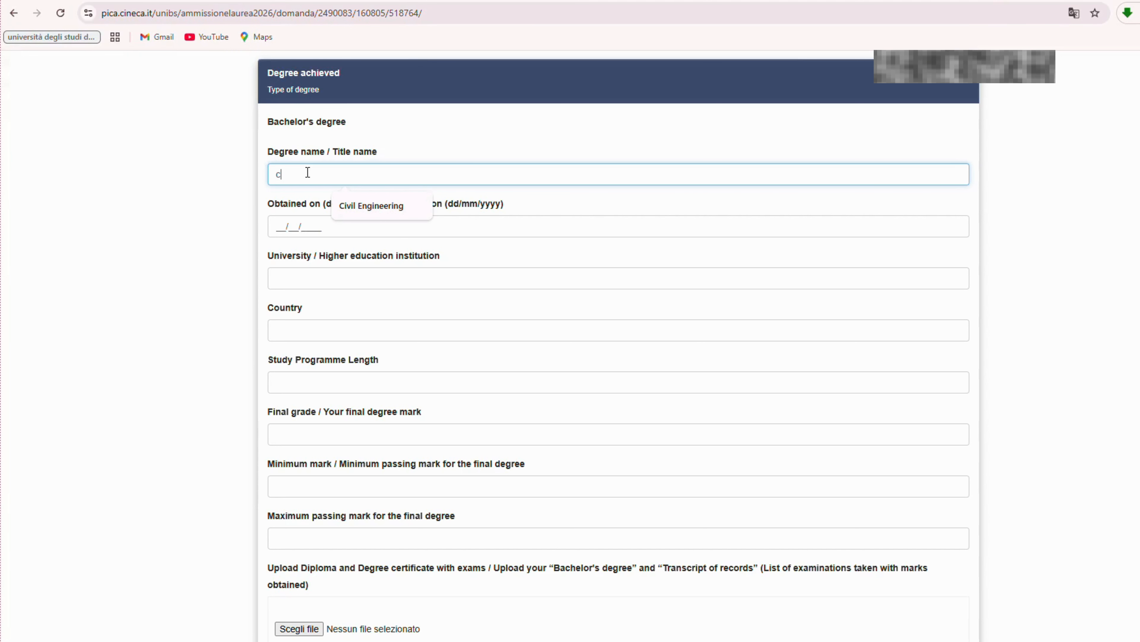
Enter Civil Engineering, obtained 25/09/2015 at Rabia Balkhi University, Afghanistan.
left_click(364, 205)
left_click(277, 224)
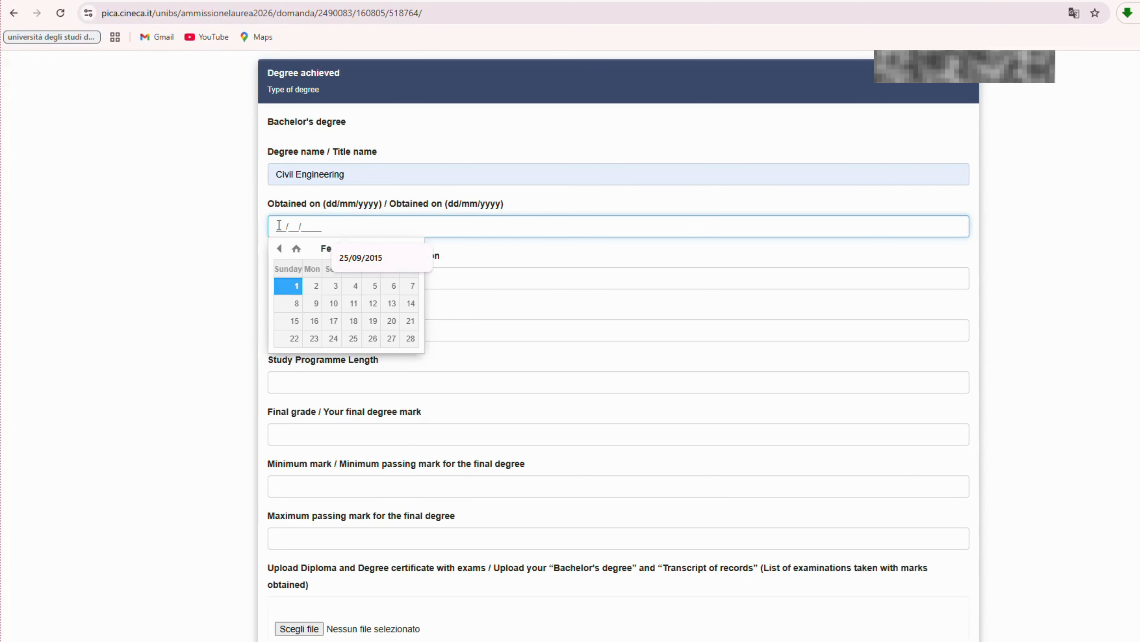
left_click(359, 257)
left_click(564, 261)
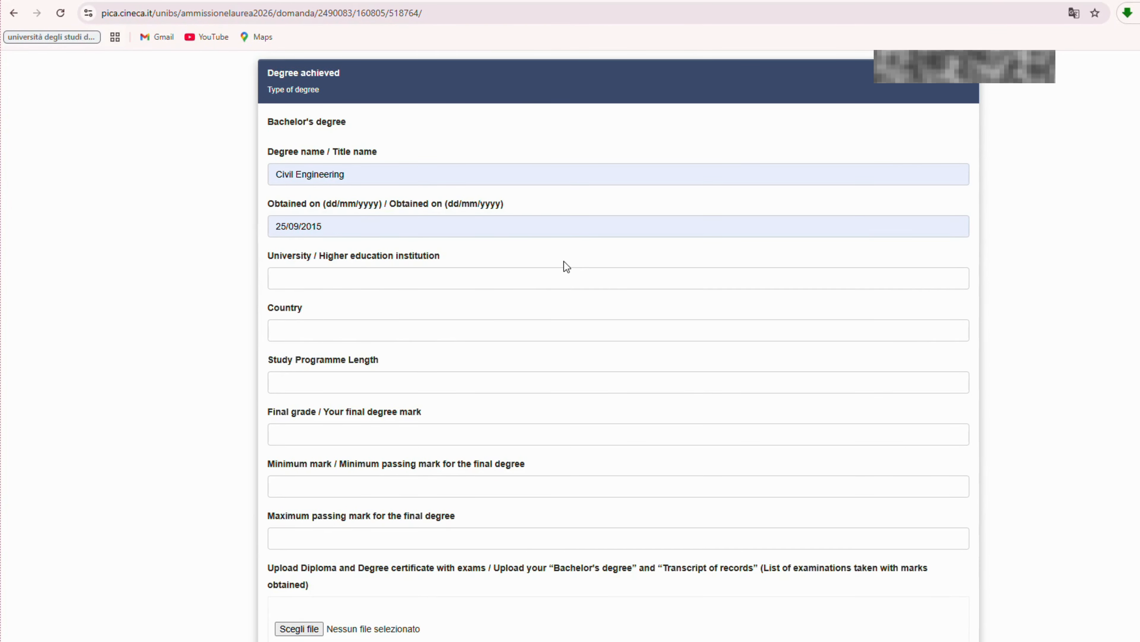
left_click(314, 281)
left_click(387, 314)
left_click(384, 337)
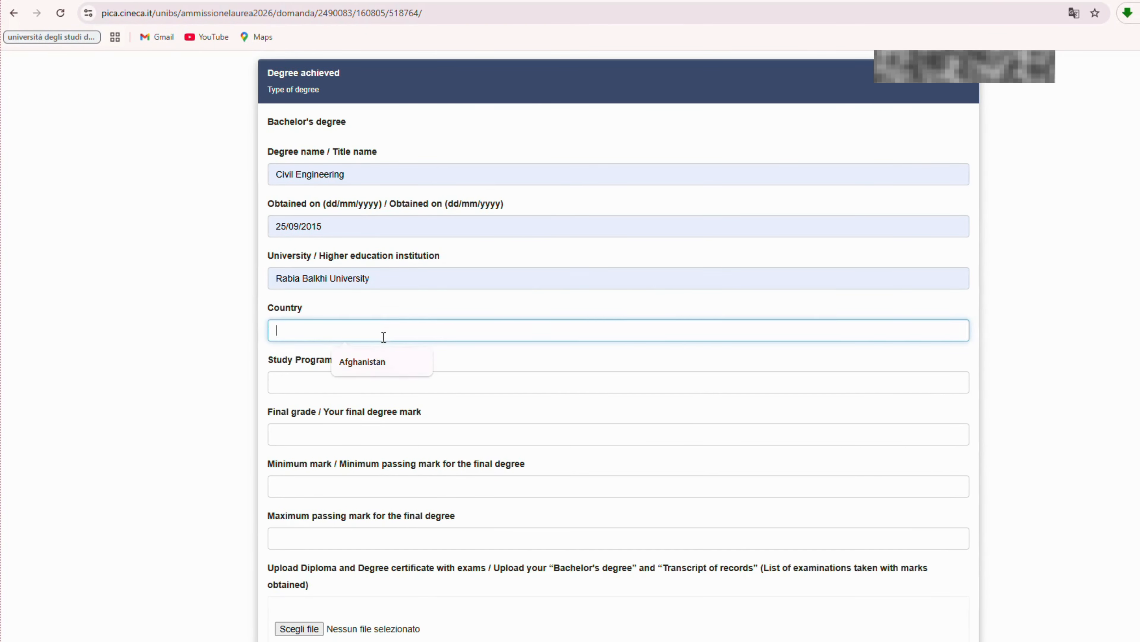
left_click(407, 361)
Set programme length 4 and final grade 2.91 on a 1.5–4.0 scale.
scroll(458, 331, "down", 1)
left_click(293, 316)
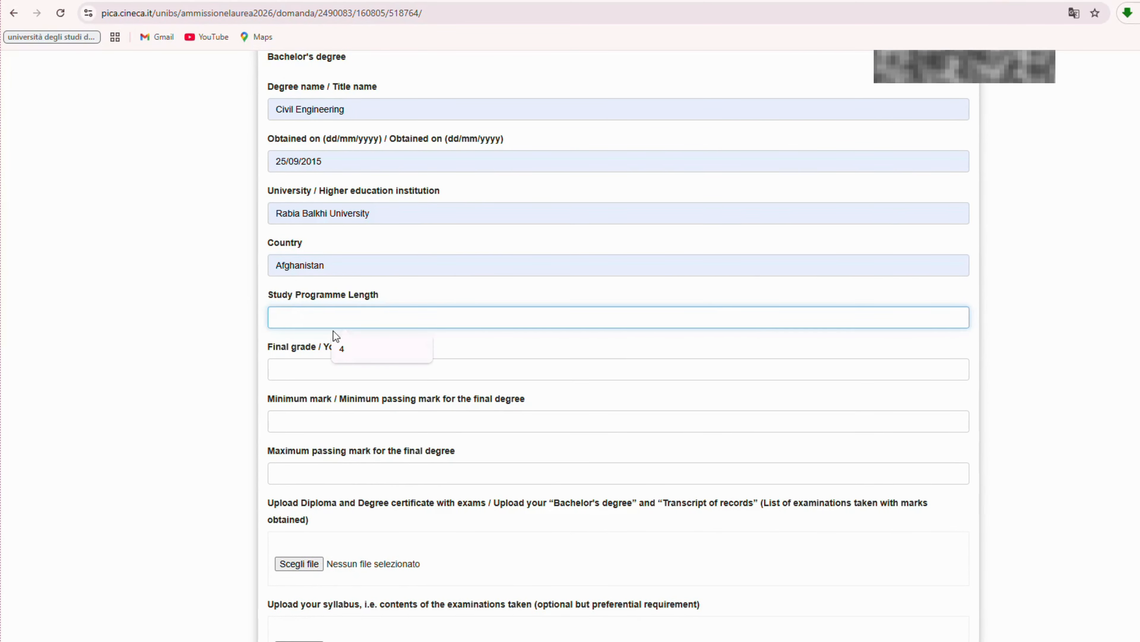
left_click(336, 352)
scroll(285, 372, "down", 1)
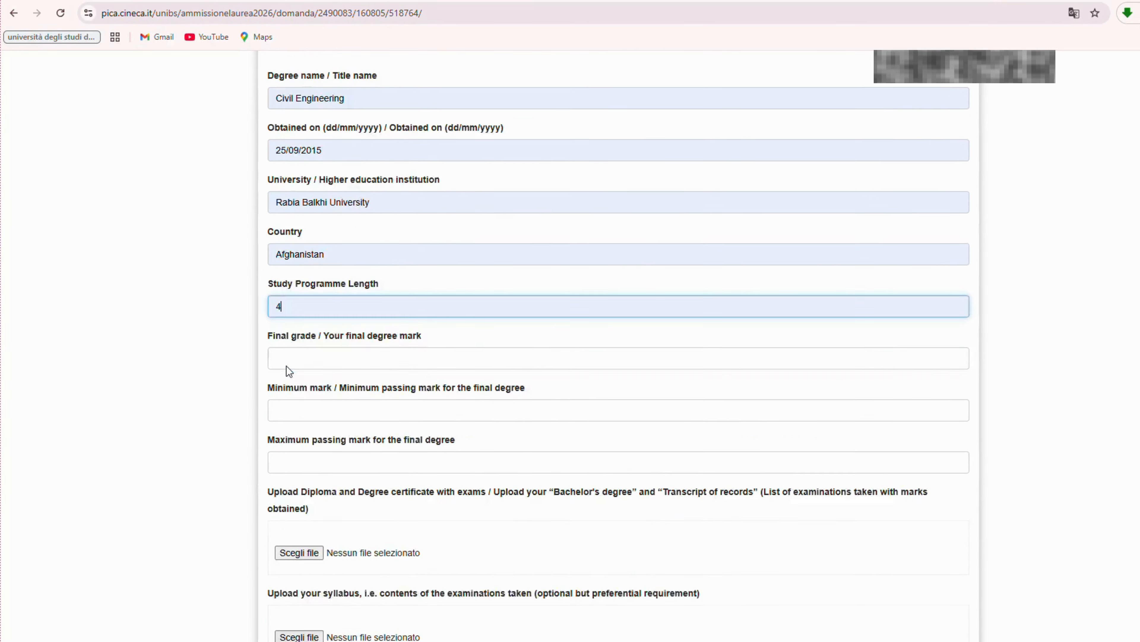
left_click(314, 307)
type("2.91")
scroll(376, 344, "down", 1)
scroll(338, 356, "down", 1)
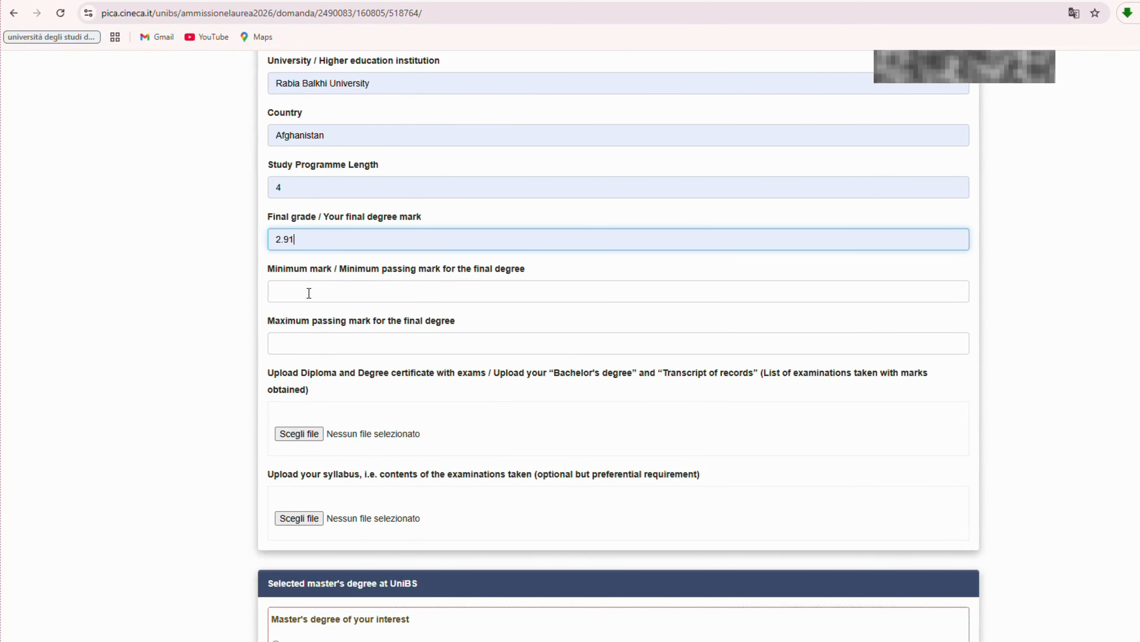
left_click(308, 293)
left_click(353, 323)
left_click(351, 340)
left_click(356, 373)
scroll(381, 401, "down", 3)
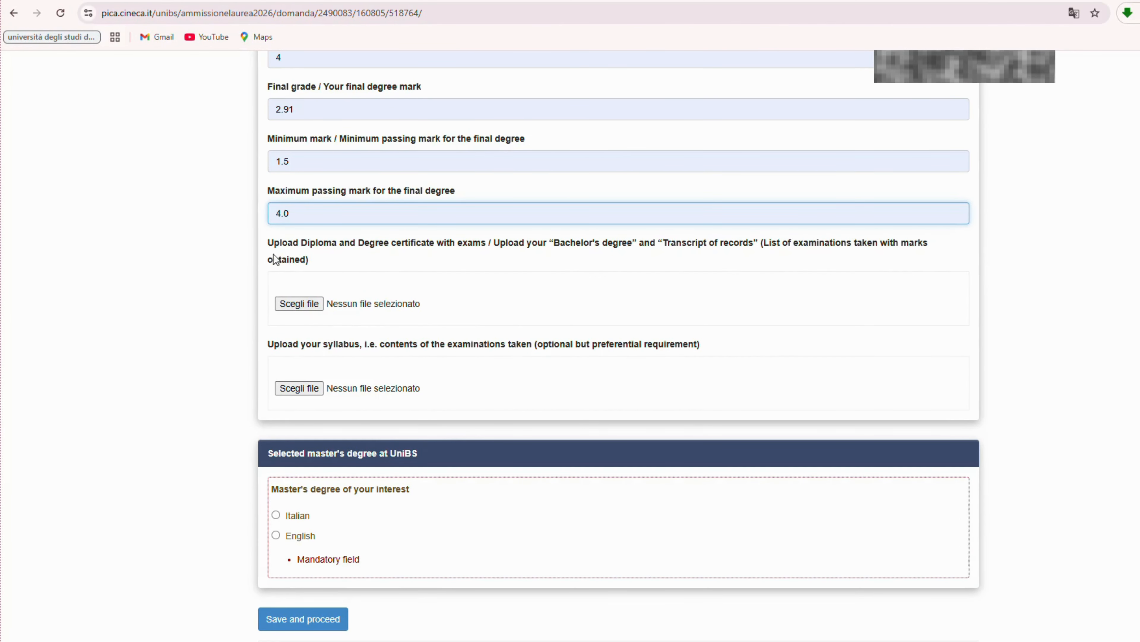
Review the entered Bachelor's degree details.
left_click_drag(270, 243, 400, 265)
left_click(534, 277)
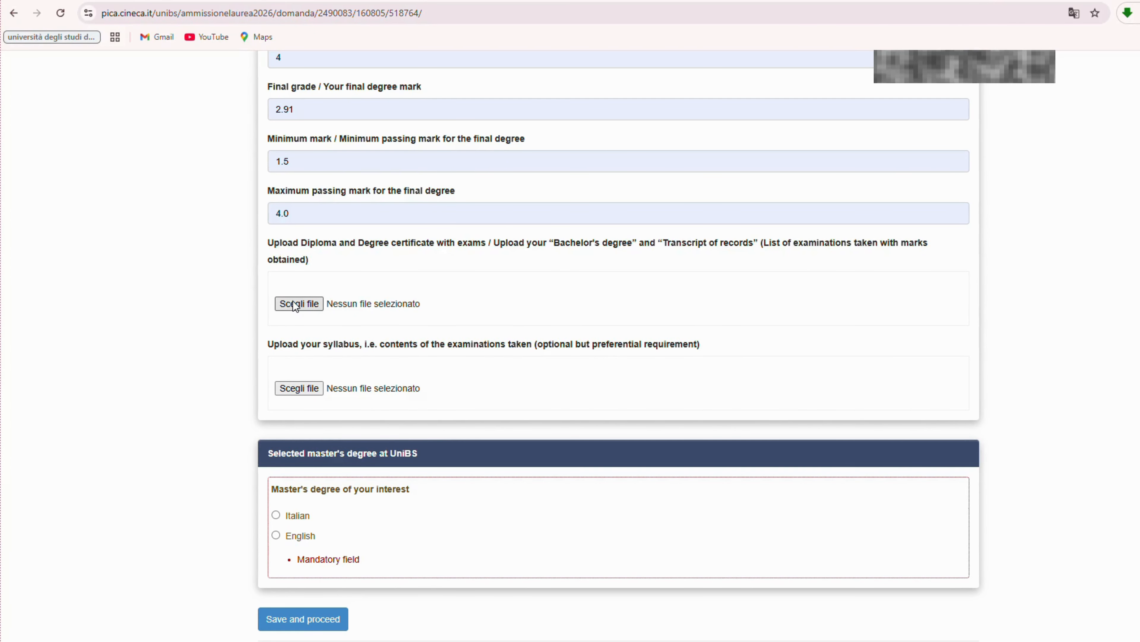
left_click_drag(275, 348, 739, 354)
left_click(322, 370)
scroll(337, 434, "down", 1)
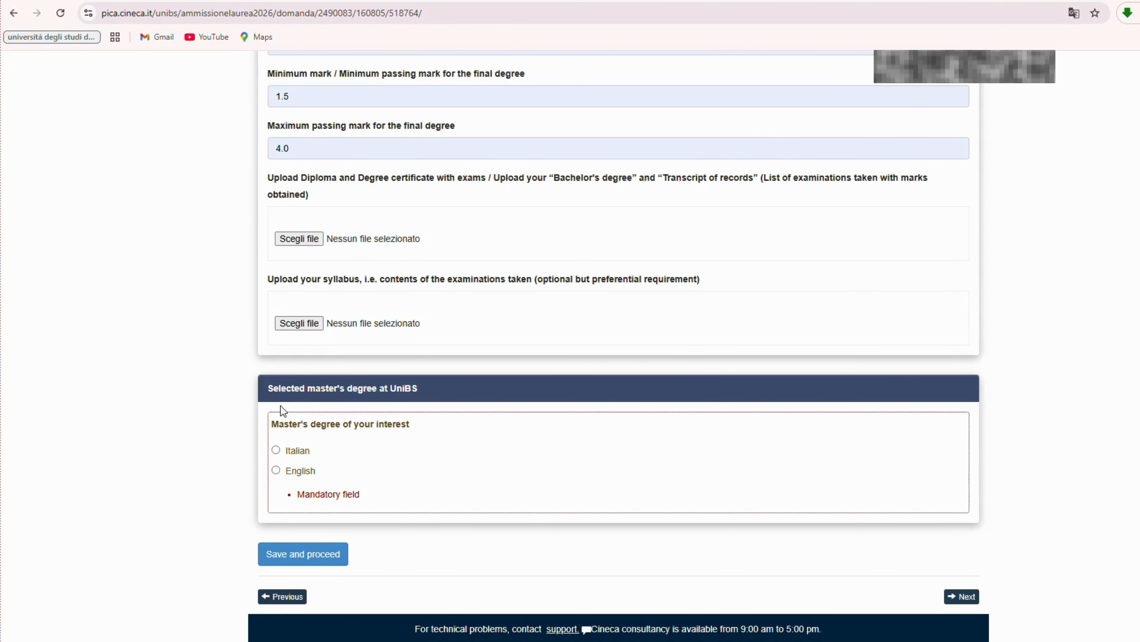
Choose the English-taught master's course CIVIL AND ENVIRONMENTAL ENGINEERING.
left_click(275, 471)
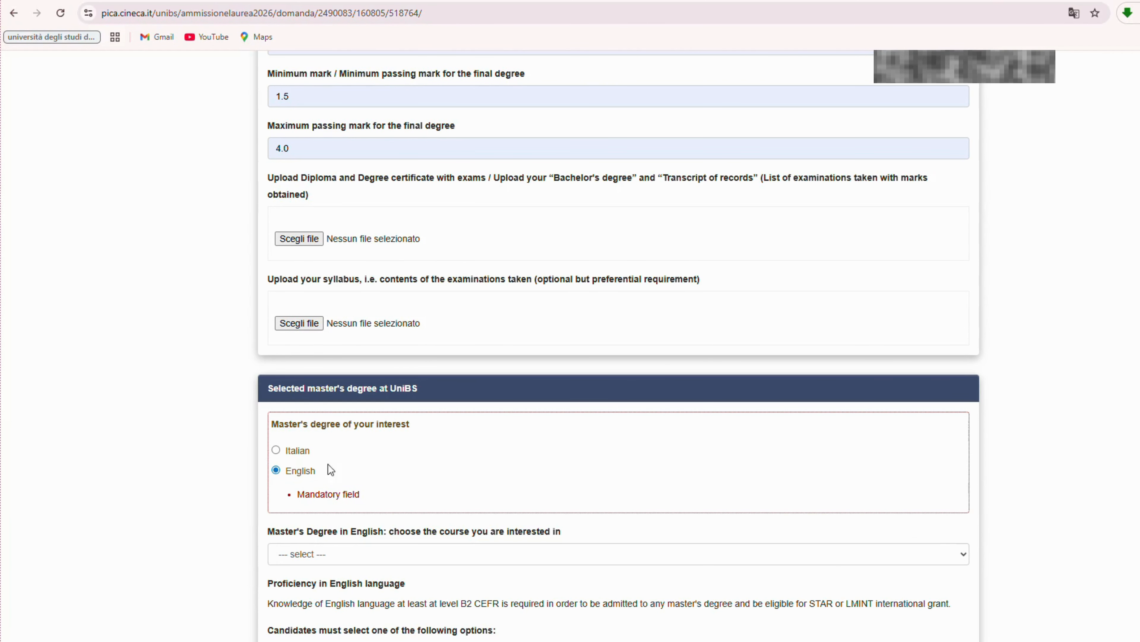
scroll(330, 469, "down", 2)
left_click(367, 429)
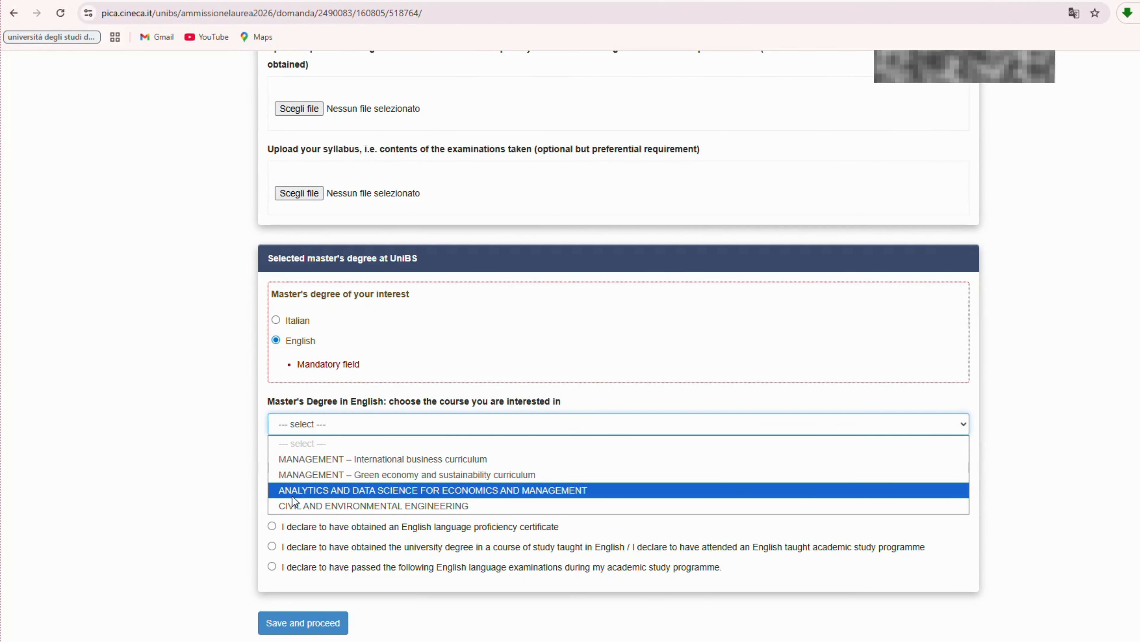
left_click(425, 507)
scroll(338, 535, "down", 1)
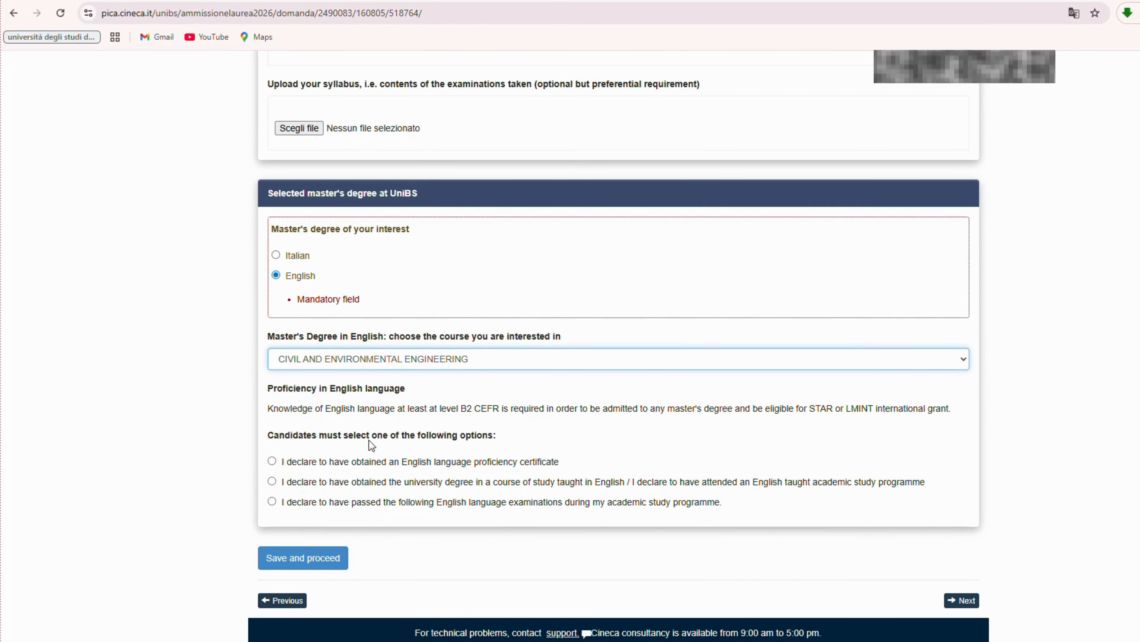
Read the English proficiency options and declare a degree taught in English.
left_click_drag(285, 462, 398, 469)
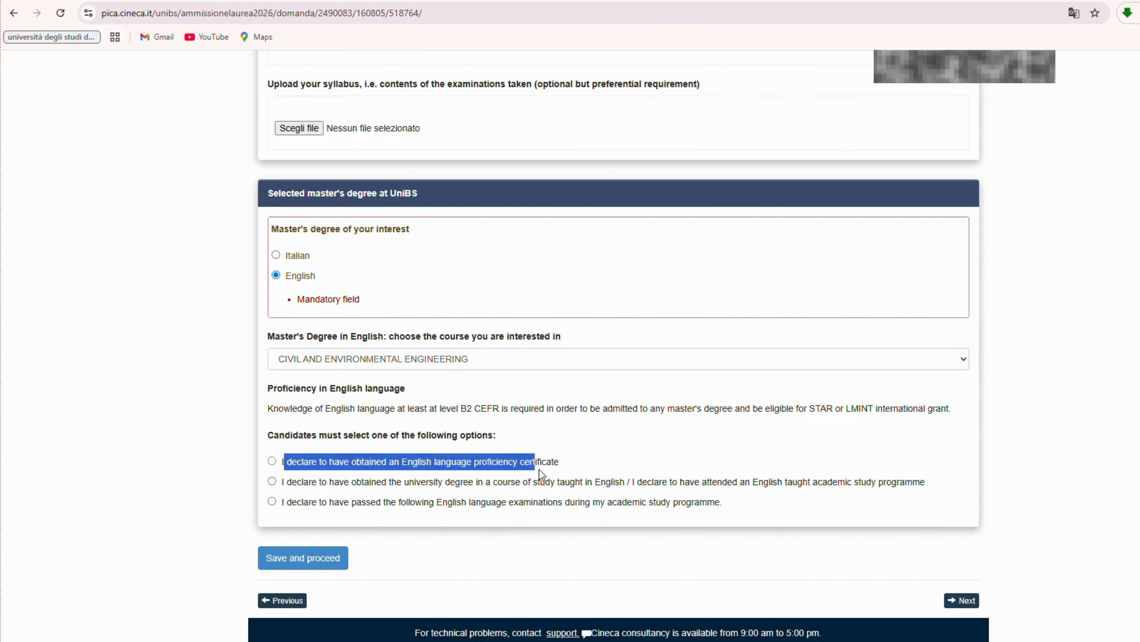
left_click(458, 469)
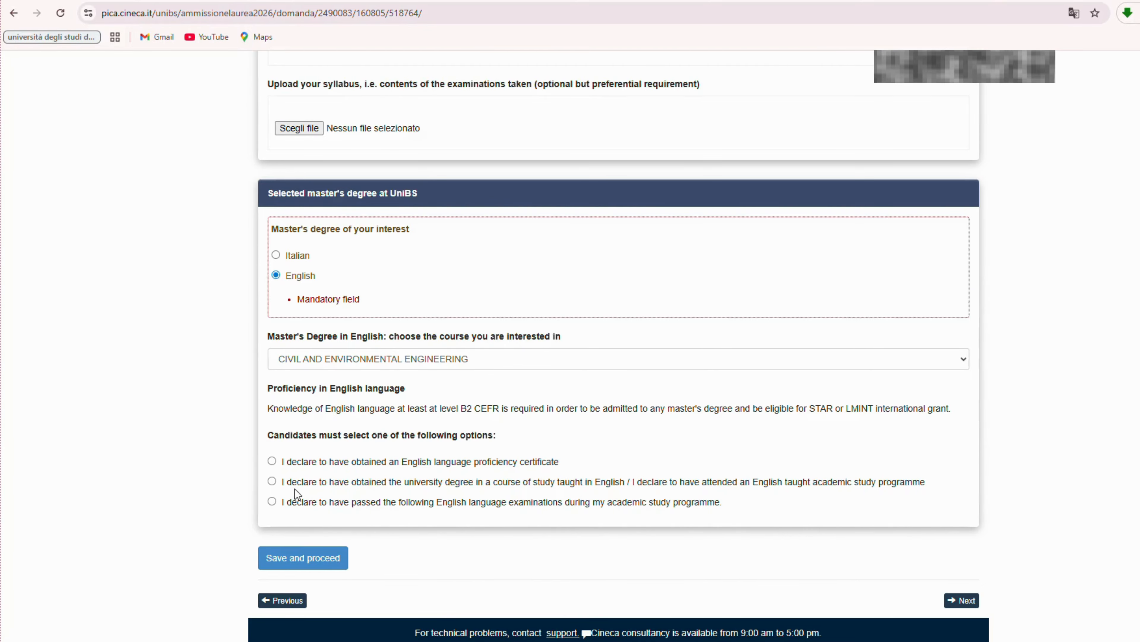
left_click_drag(292, 482, 939, 494)
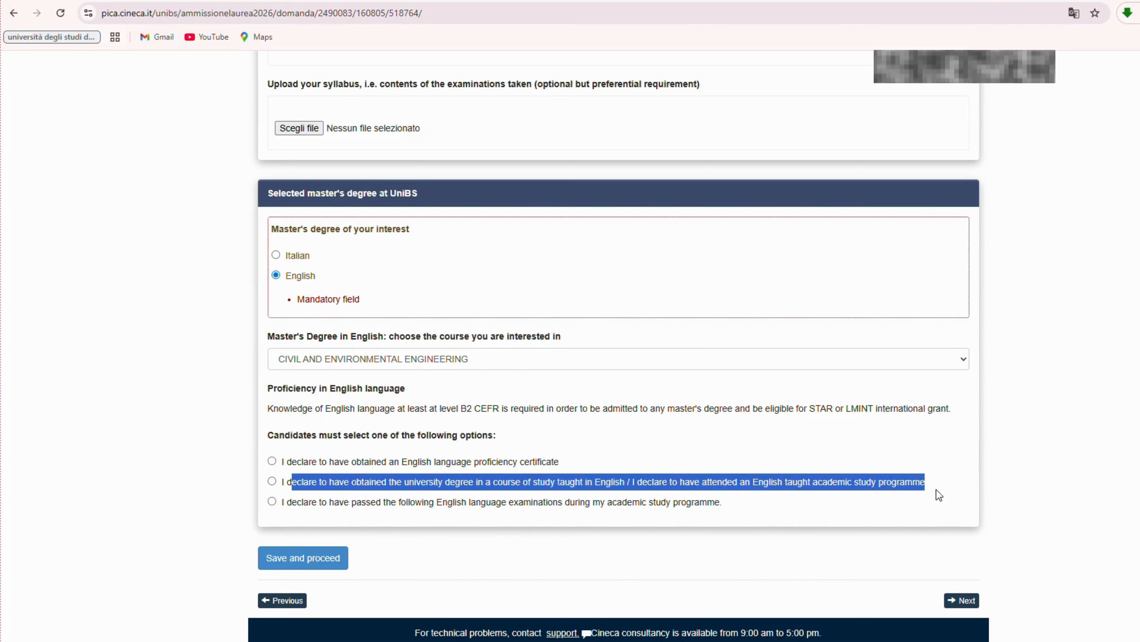
left_click(304, 512)
left_click_drag(306, 509, 552, 509)
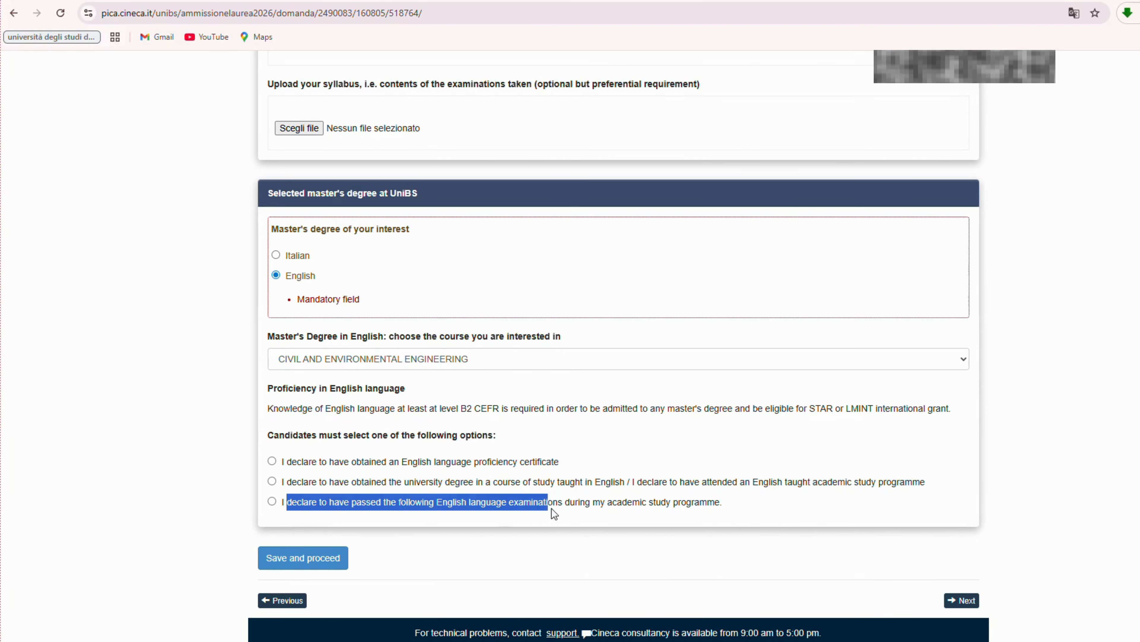
left_click(549, 526)
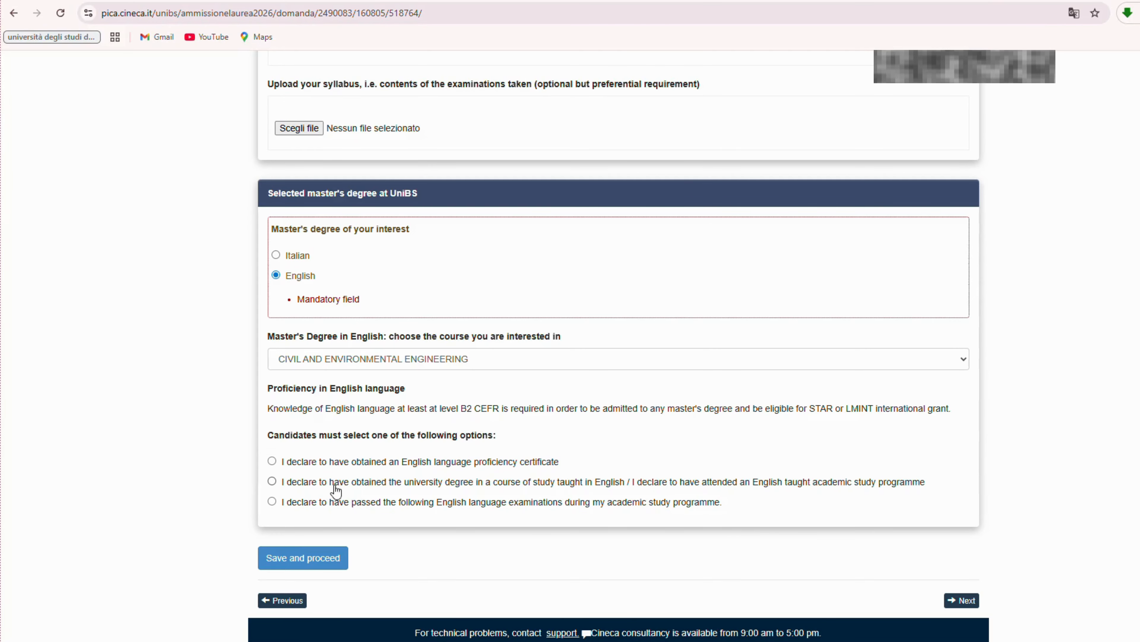
left_click(272, 481)
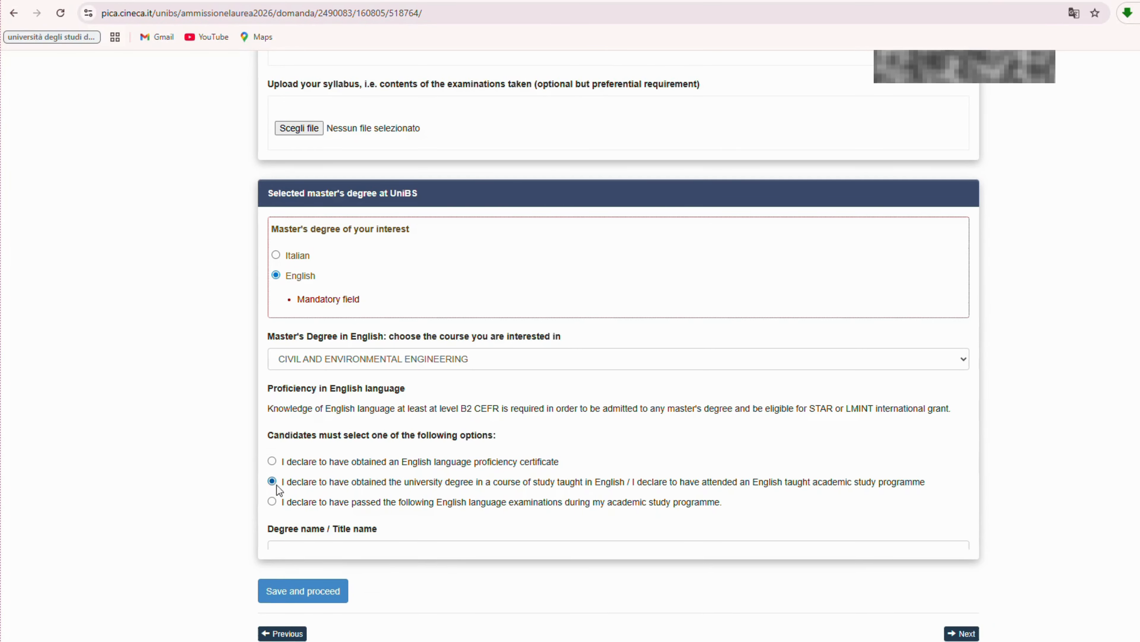
Enter 'Bachelor of Science in Civil Engineering' as the degree name and save the page.
scroll(367, 509, "down", 1)
left_click(422, 488)
left_click(423, 518)
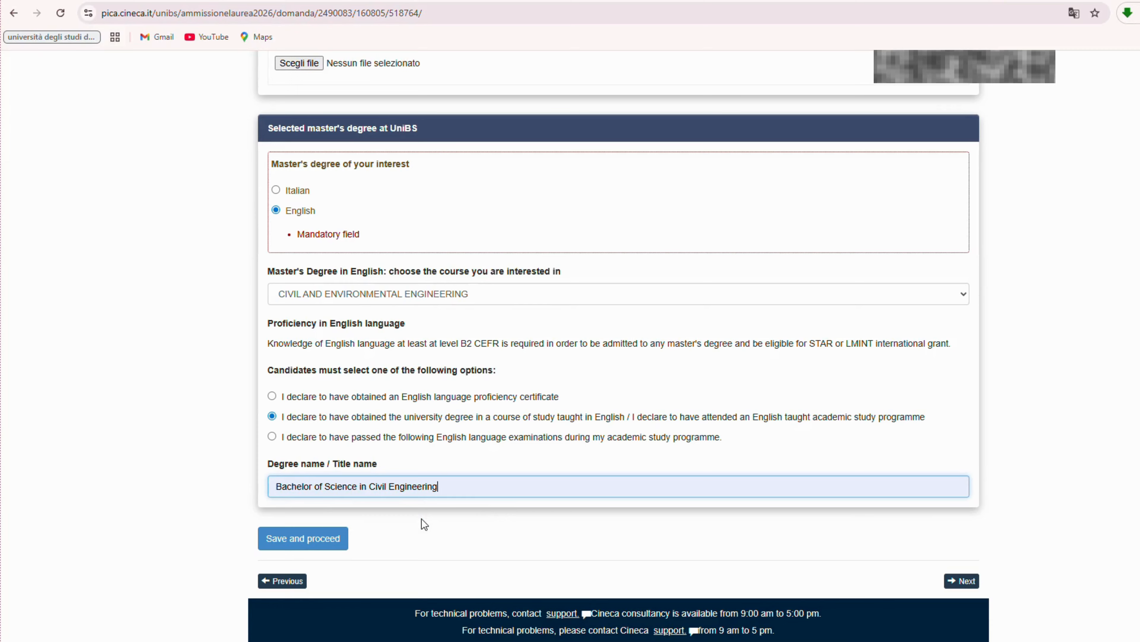
left_click(423, 520)
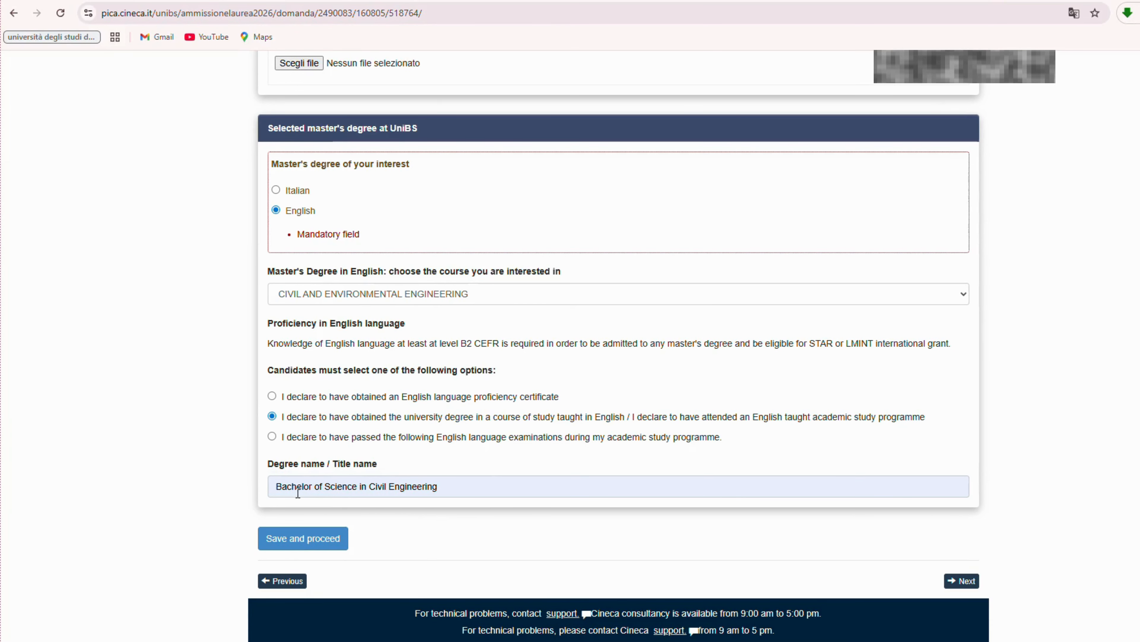
left_click(322, 539)
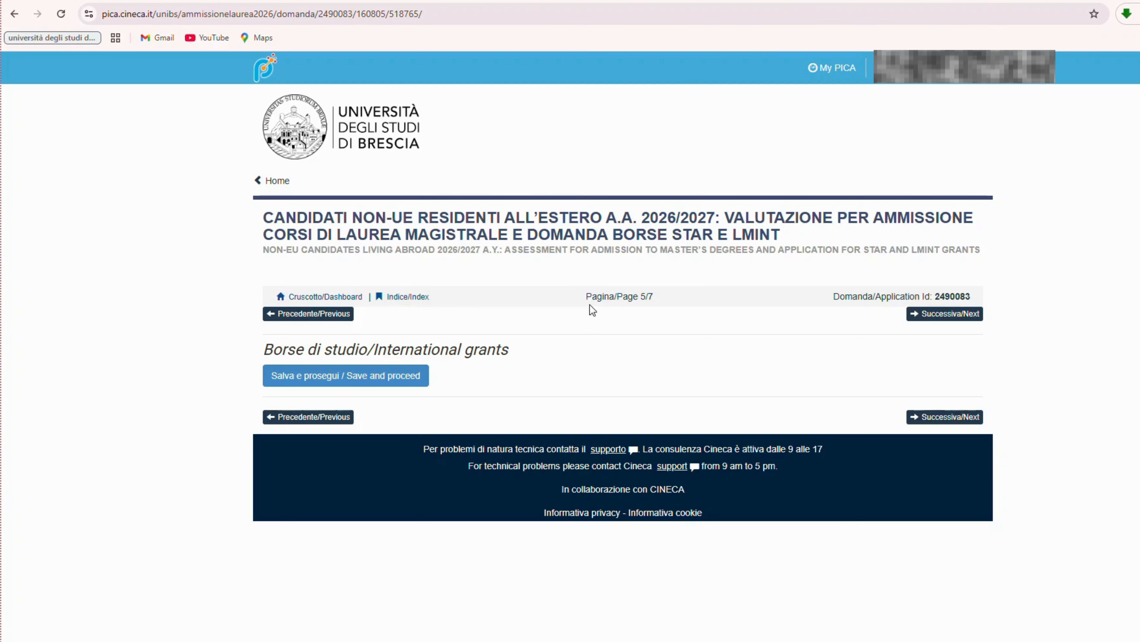
left_click_drag(585, 297, 680, 301)
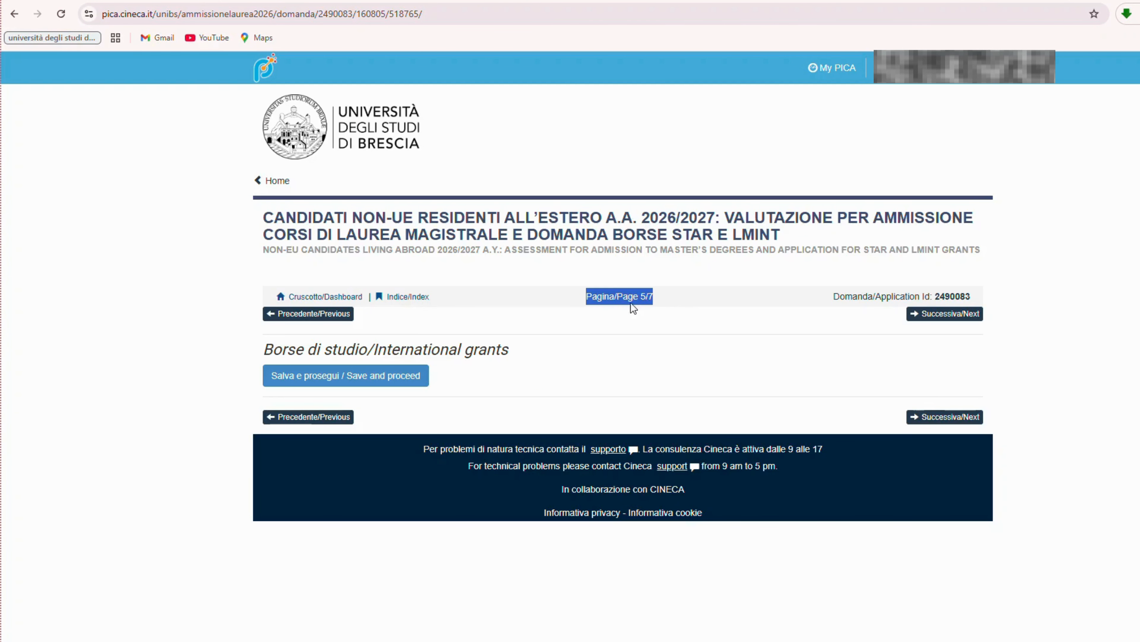
Save the International grants and Attachments pages without changes.
left_click(649, 316)
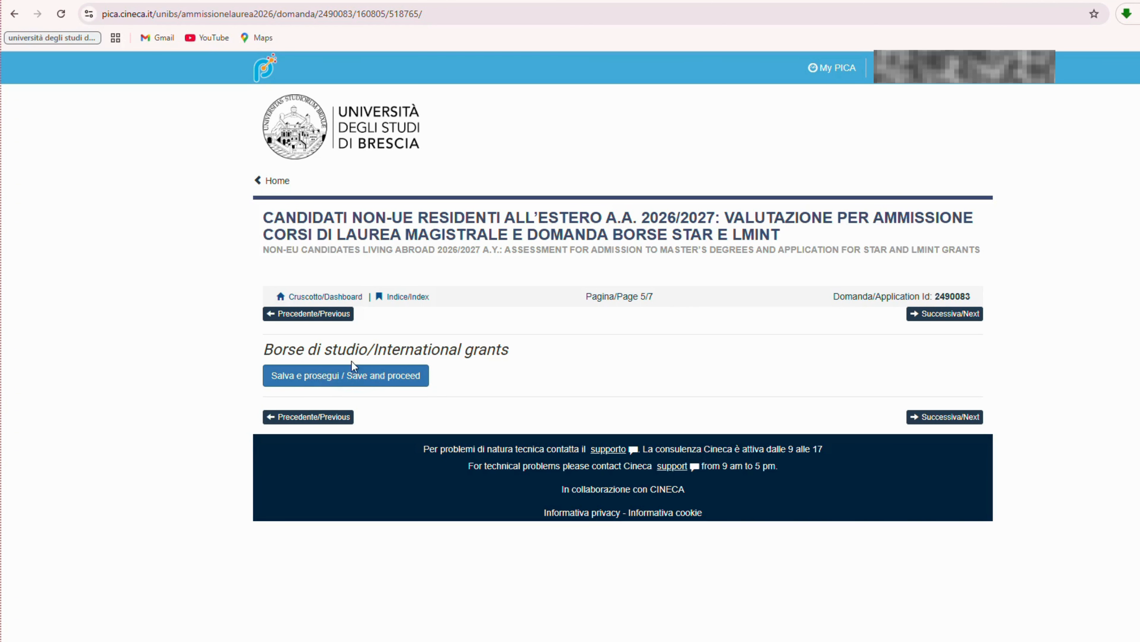
left_click_drag(266, 351, 520, 352)
left_click(532, 352)
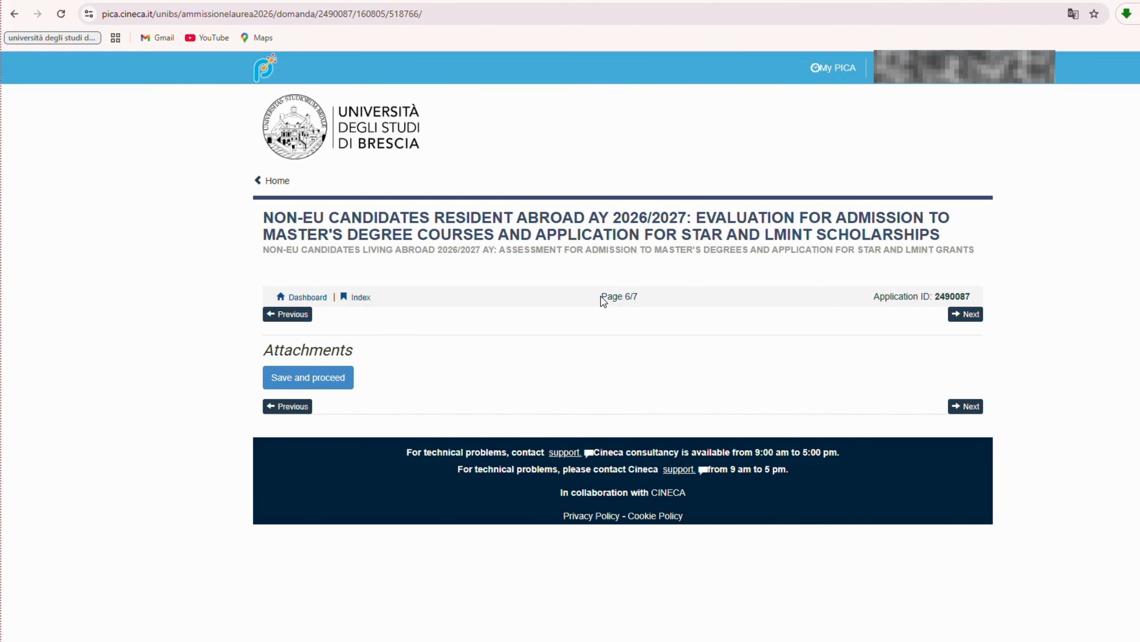
left_click_drag(602, 297, 645, 298)
left_click_drag(263, 351, 364, 357)
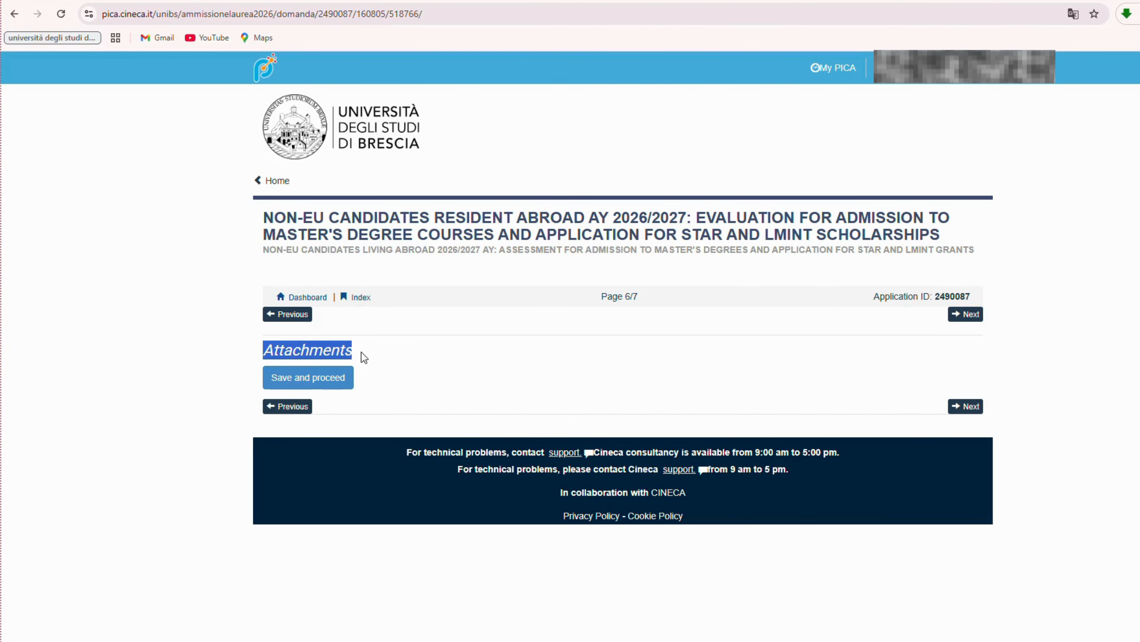
left_click(308, 377)
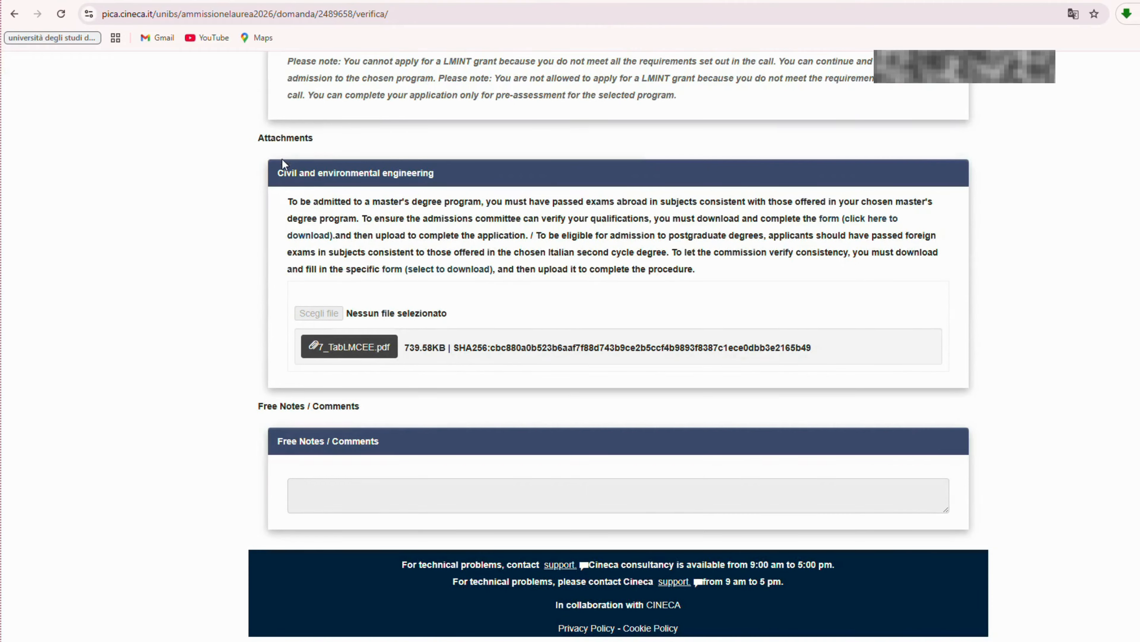
Download the academic studies verification form 7_TabLMCEE.docx.
left_click(360, 138)
left_click_drag(655, 220, 842, 221)
left_click(861, 259)
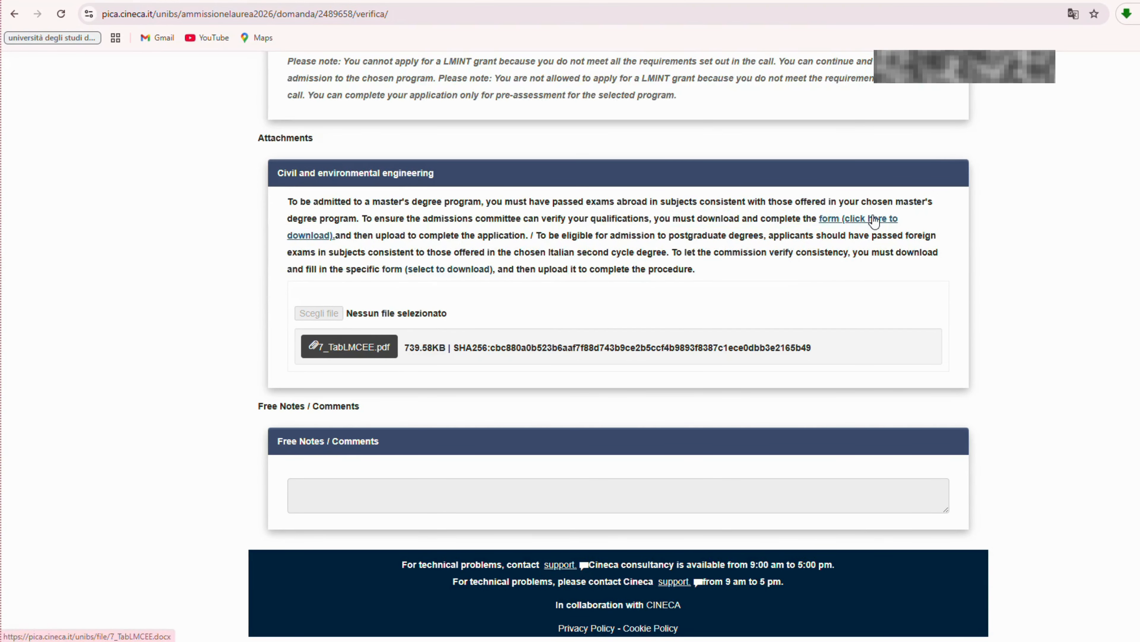
left_click(873, 220)
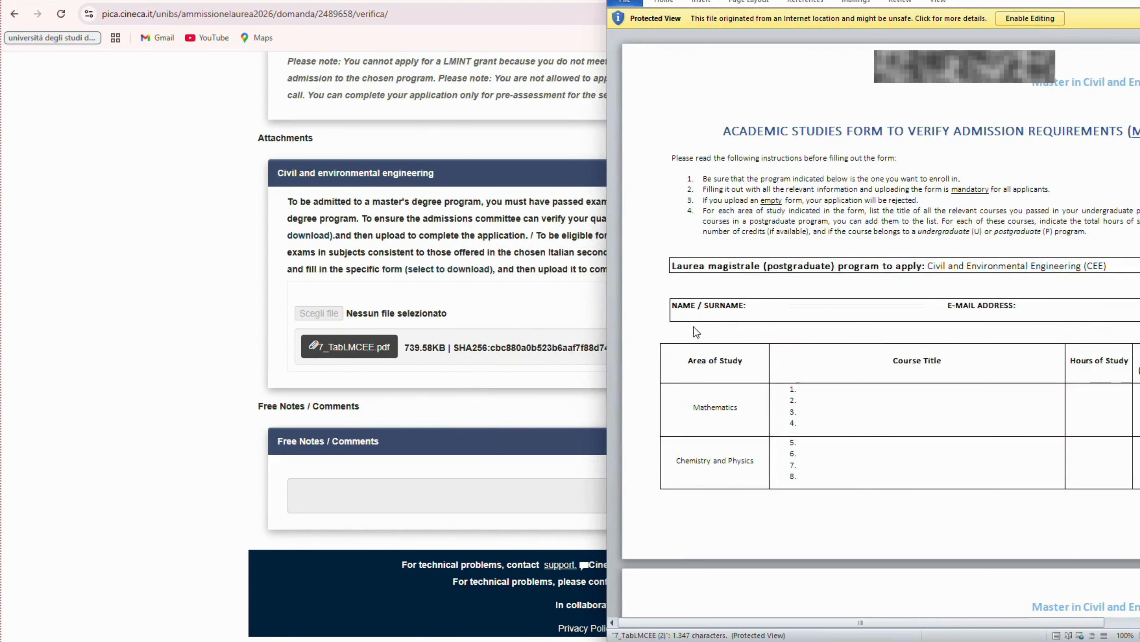
Enable editing of 7_TabLMCEE and maximize the Word window.
left_click(1070, 176)
double_click(791, 2)
left_click(436, 15)
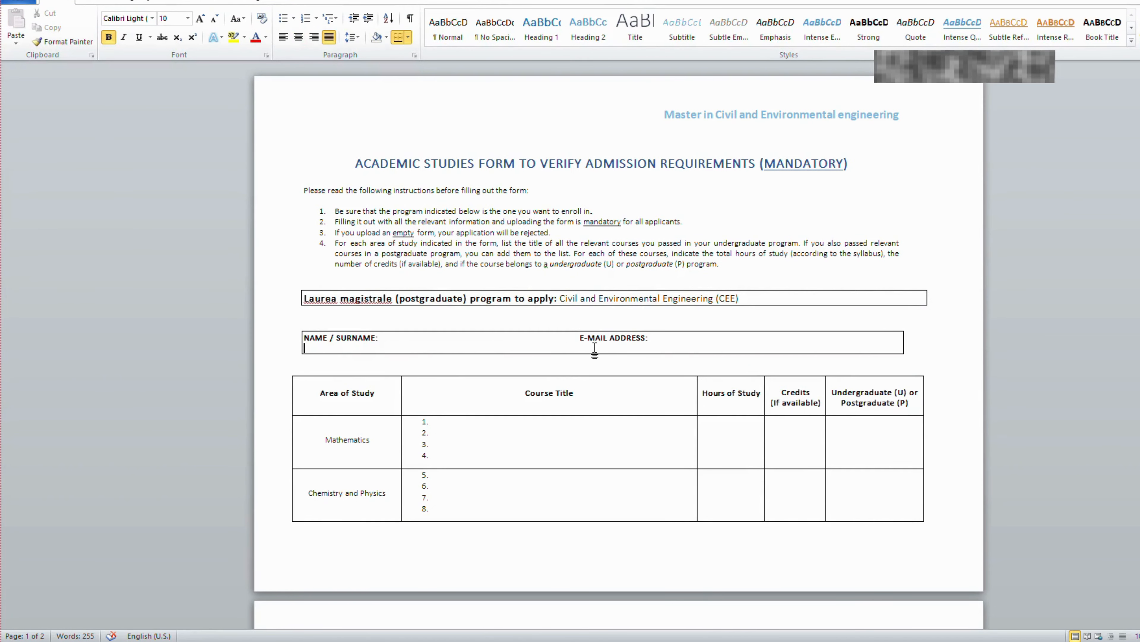
Review the form's course table, from Mathematics rows to column headings, then return to PICA.
left_click_drag(320, 443, 379, 441)
left_click(449, 453)
left_click_drag(563, 395, 619, 395)
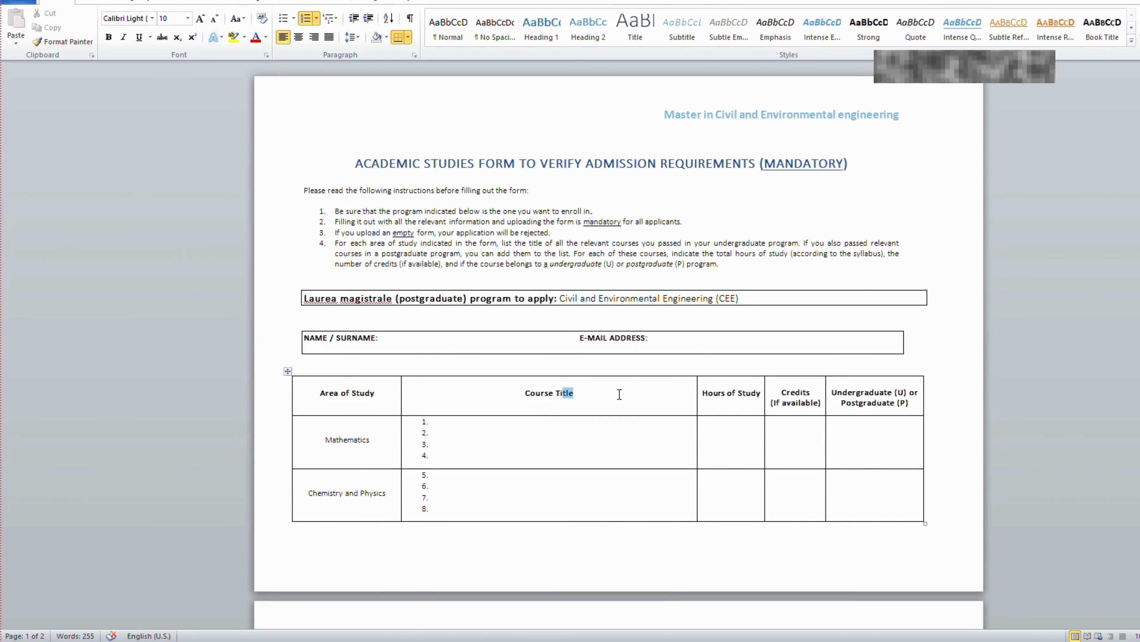
left_click_drag(703, 393, 897, 420)
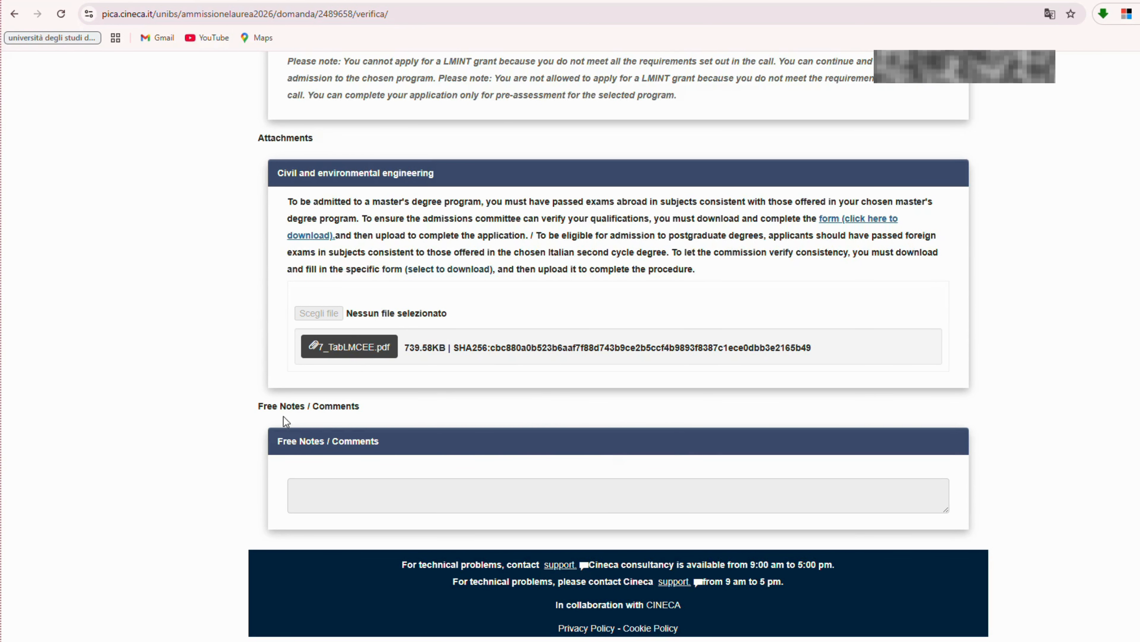
left_click(549, 1)
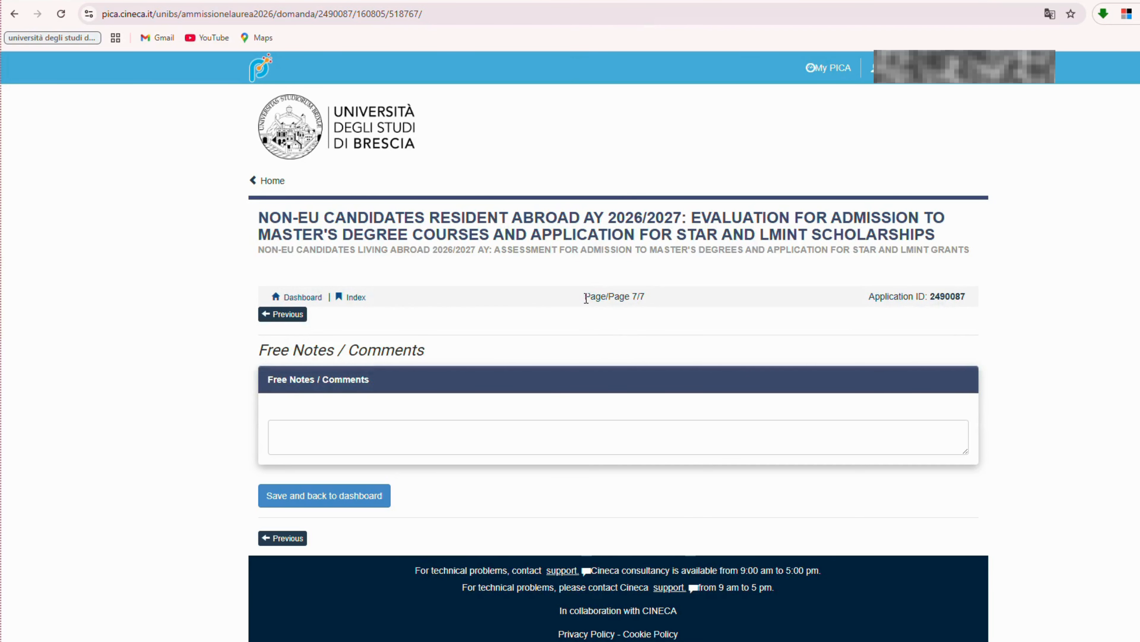
Look over page 7/7, Free Notes / Comments, and place the cursor in the notes box.
left_click_drag(585, 298, 646, 308)
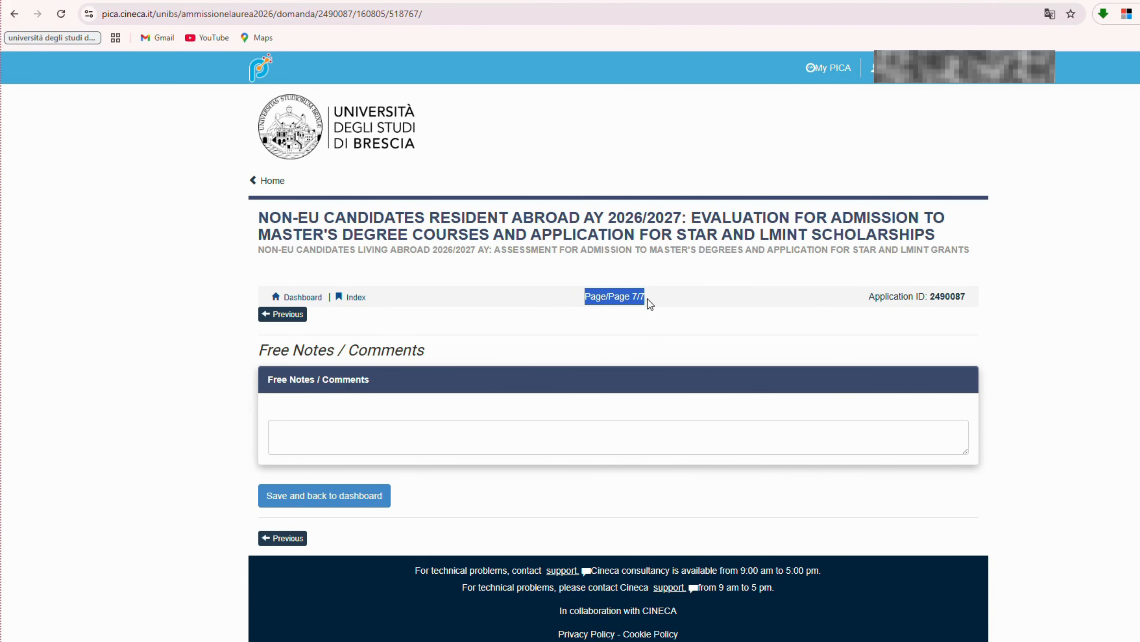
left_click_drag(261, 350, 444, 356)
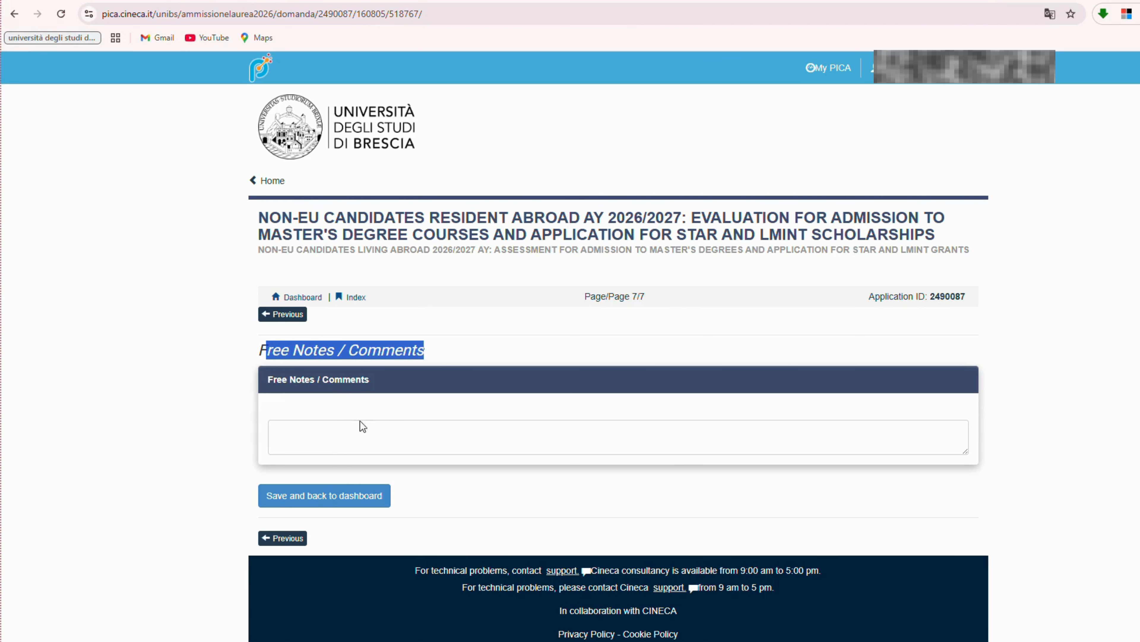
left_click(327, 432)
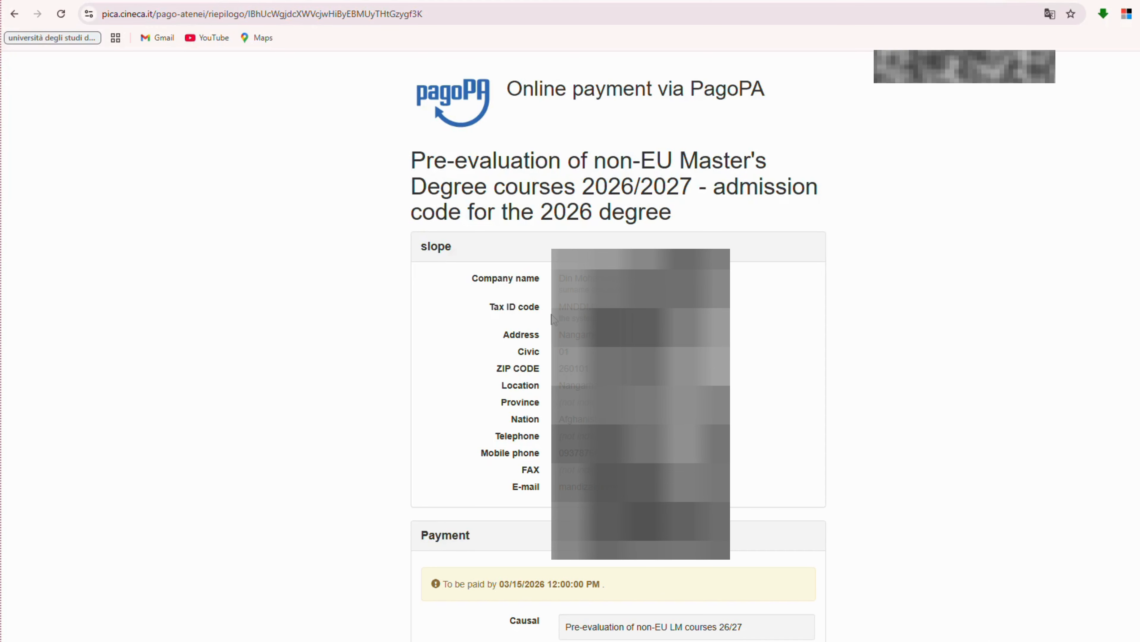
Pay the €20.00 pre-evaluation fee via PagoPA, accepting the forwarding notice.
scroll(702, 199, "down", 3)
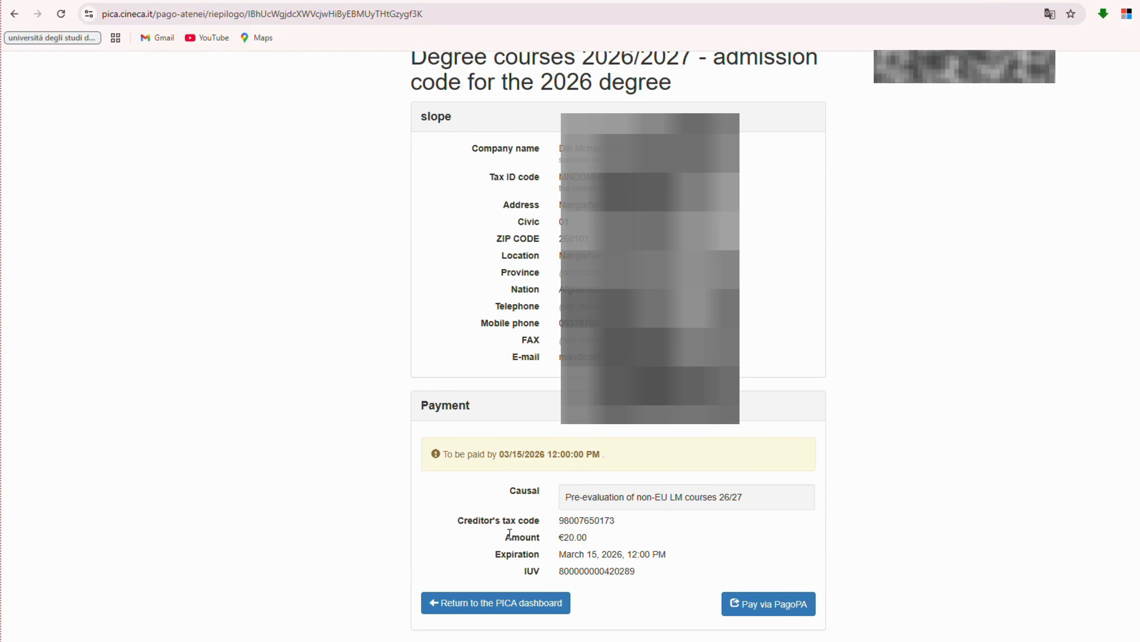
left_click_drag(507, 538, 597, 541)
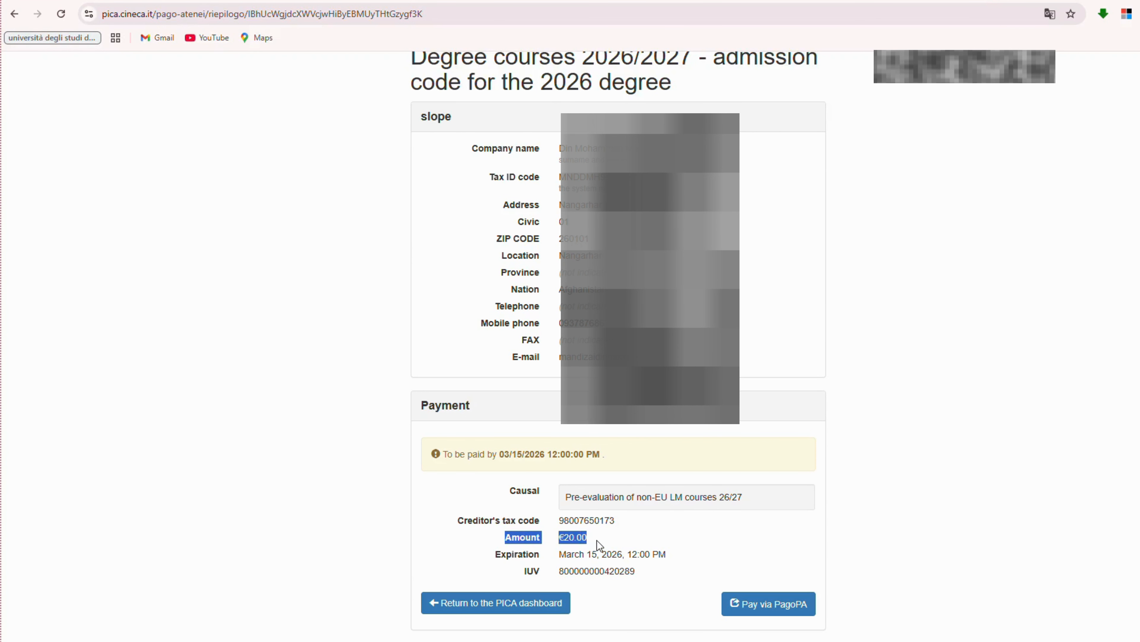
left_click(635, 541)
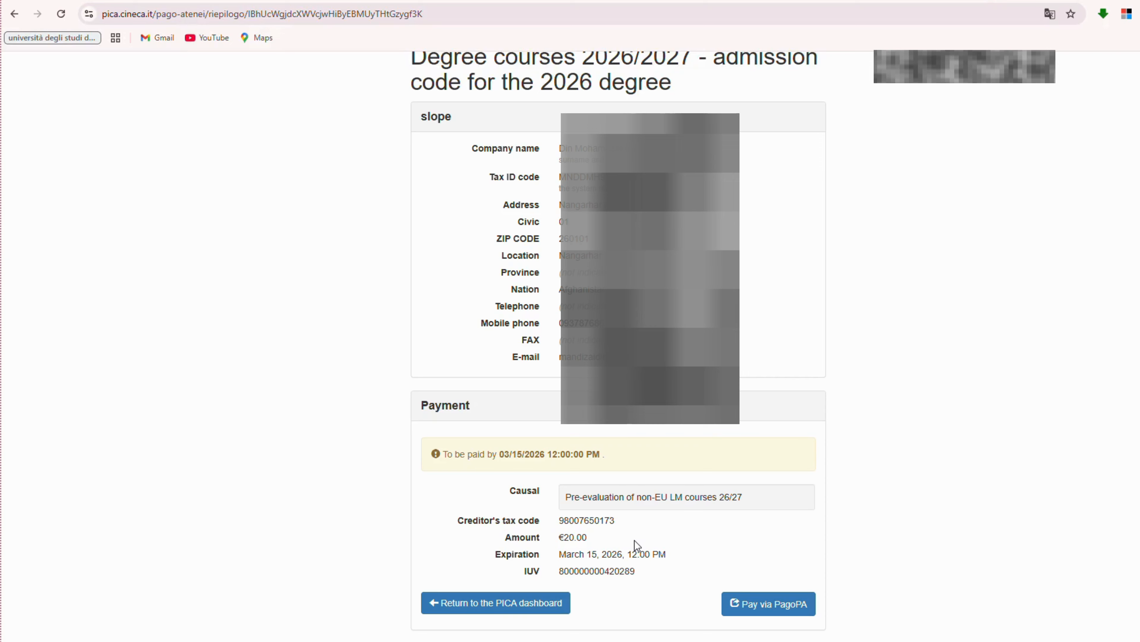
left_click(773, 607)
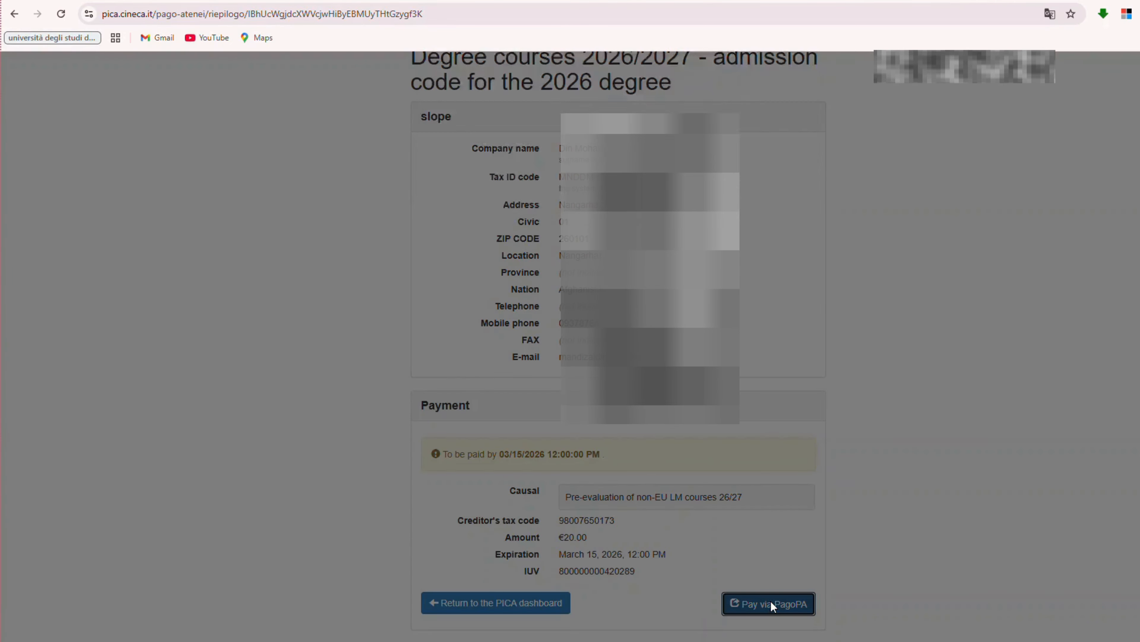
left_click(771, 216)
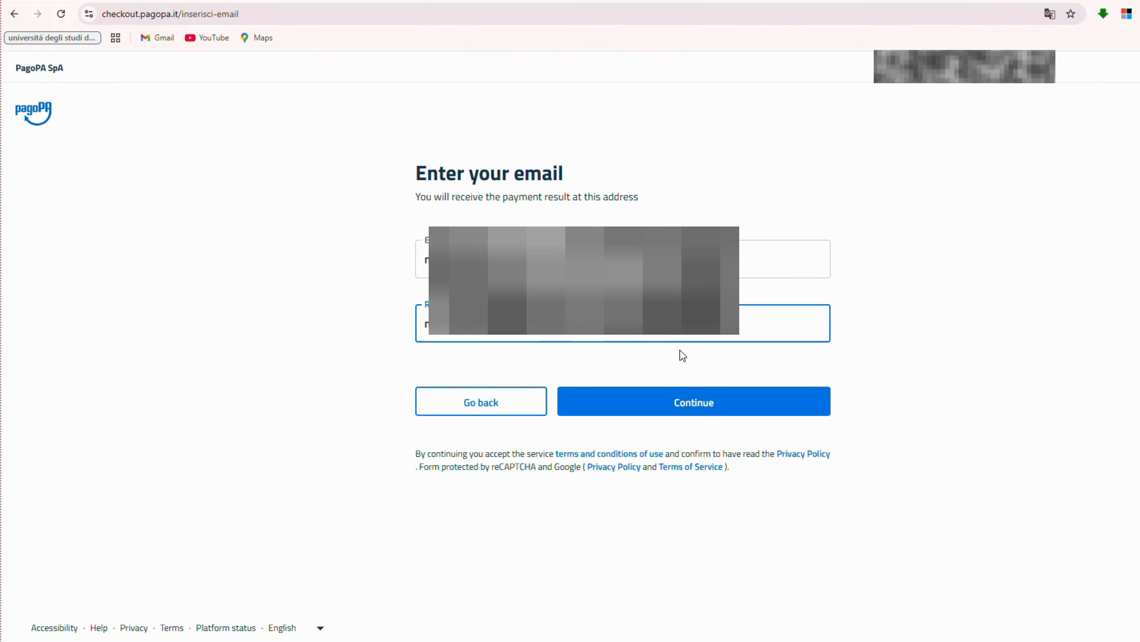
Confirm the e-mail address and choose debit or credit card as the payment method.
left_click(676, 361)
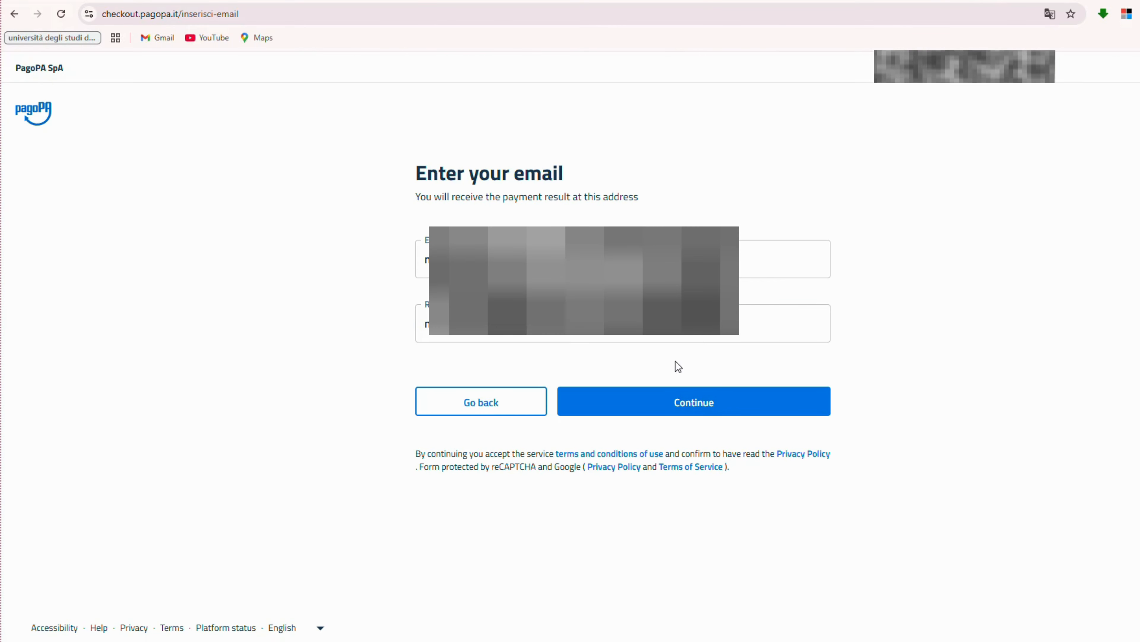
left_click(703, 402)
scroll(513, 325, "down", 4)
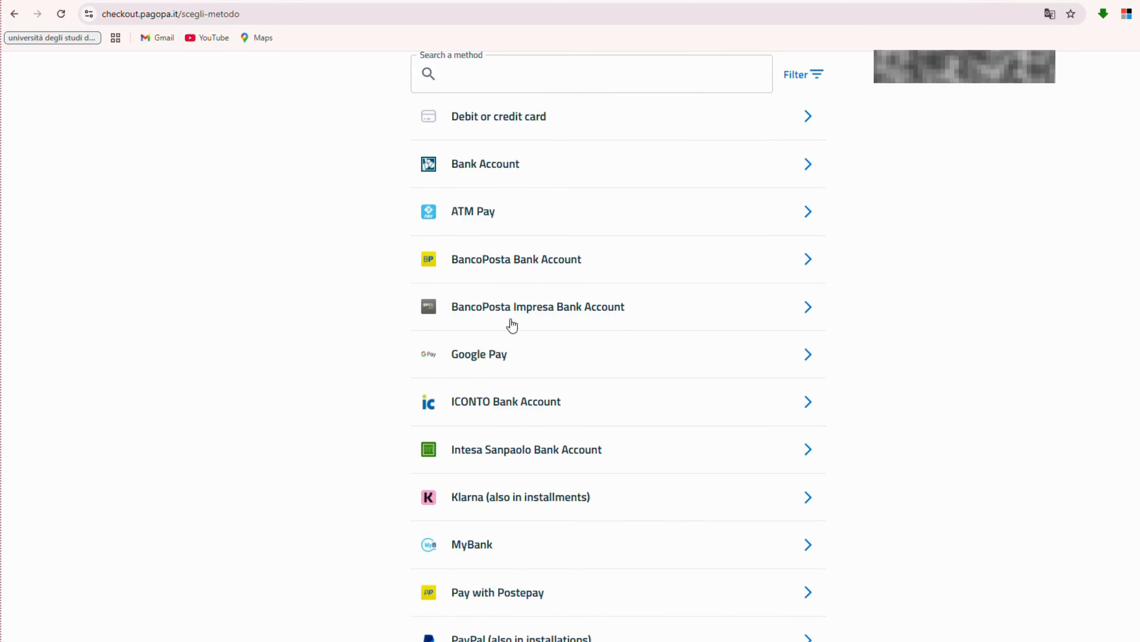
scroll(512, 325, "down", 5)
scroll(477, 450, "up", 6)
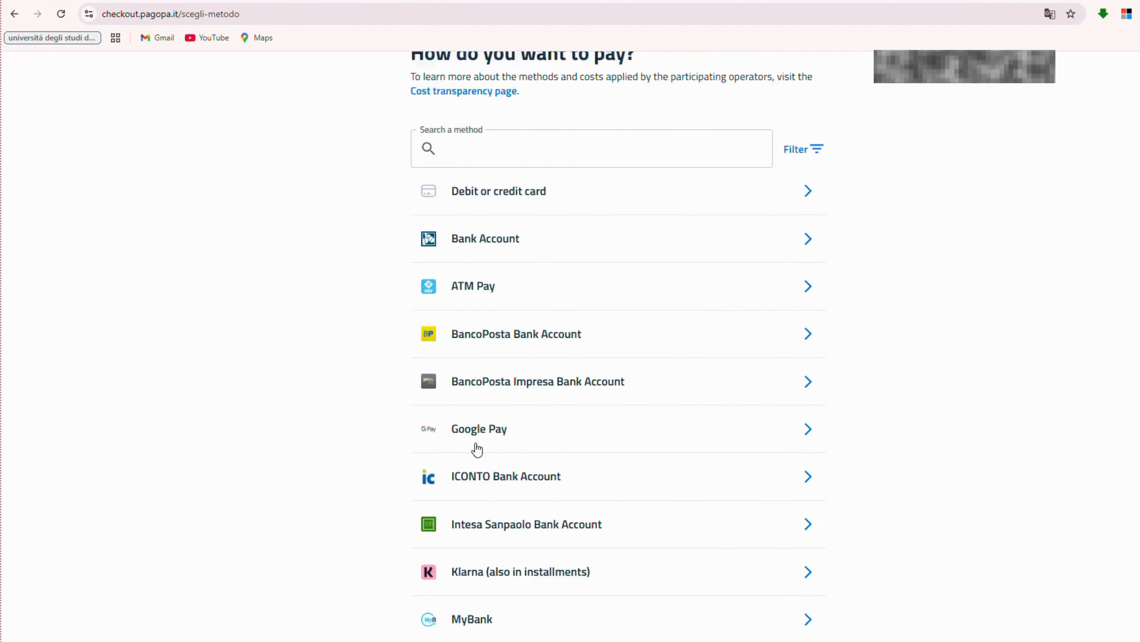
scroll(477, 449, "up", 2)
left_click(488, 307)
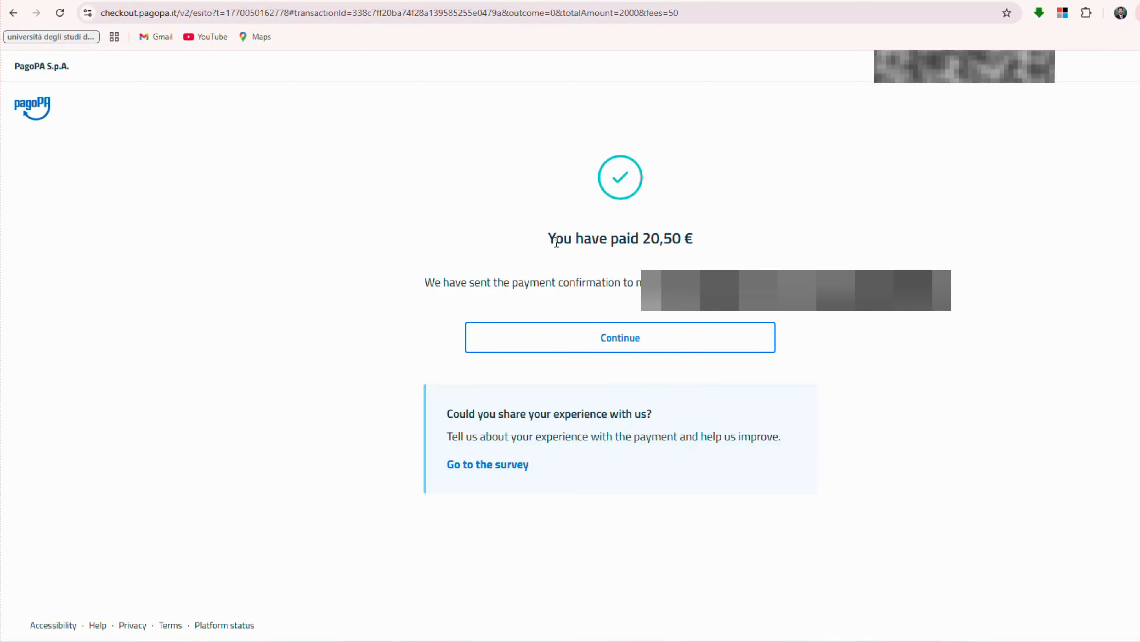
Check the 20,50 € payment success message and return to the PICA payment summary.
left_click_drag(731, 159, 734, 258)
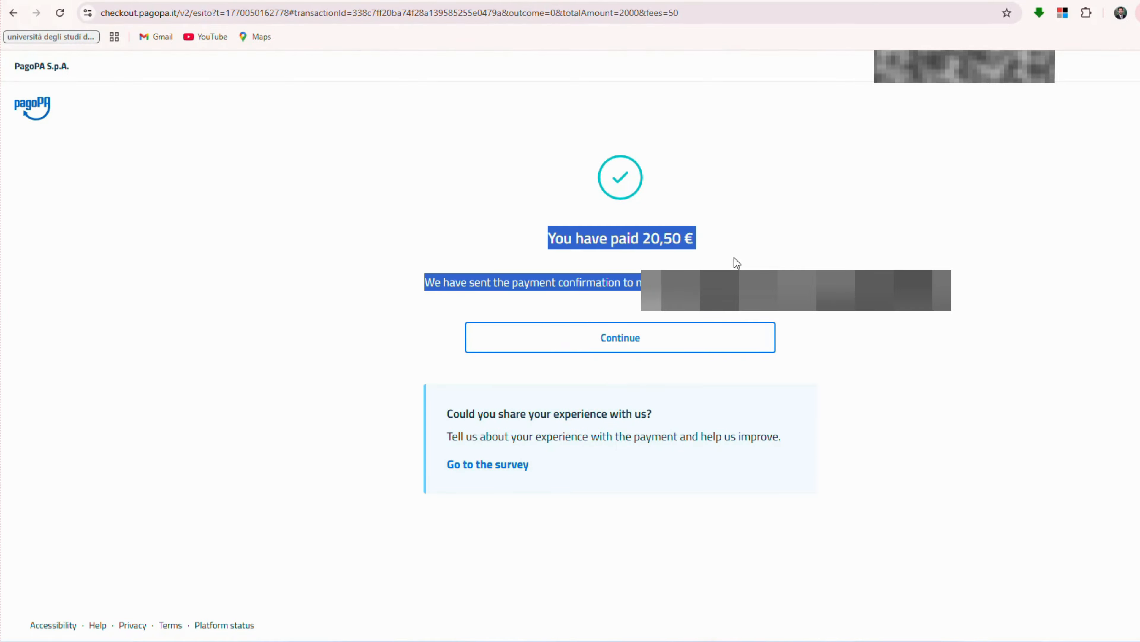
left_click(560, 231)
left_click(601, 350)
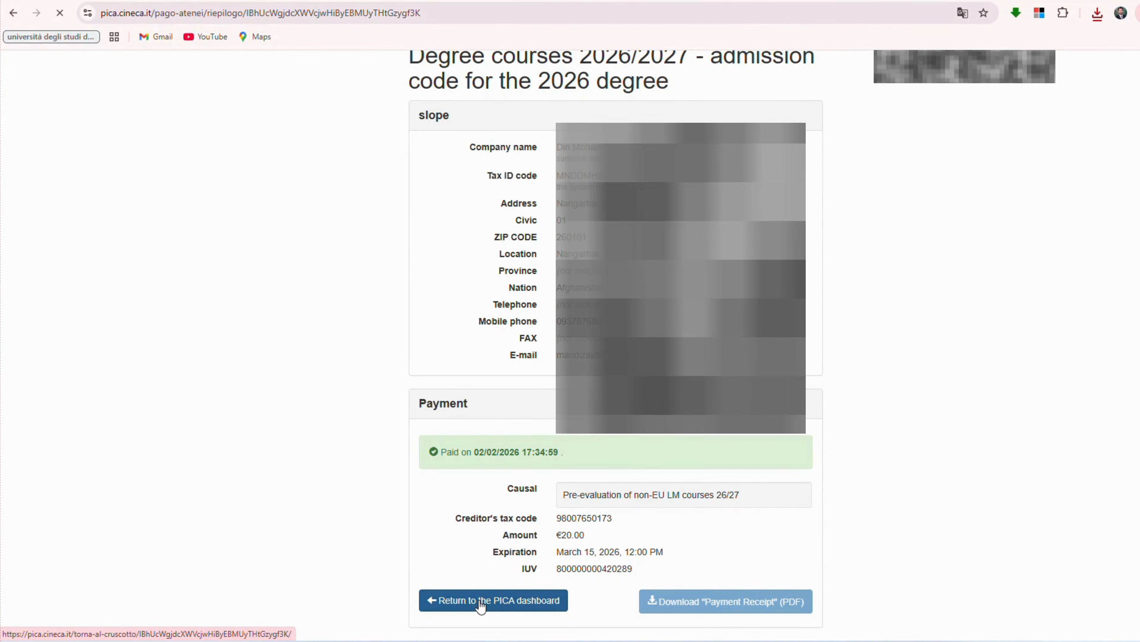
Start Sign and Submit for the application from the dashboard.
left_click(493, 600)
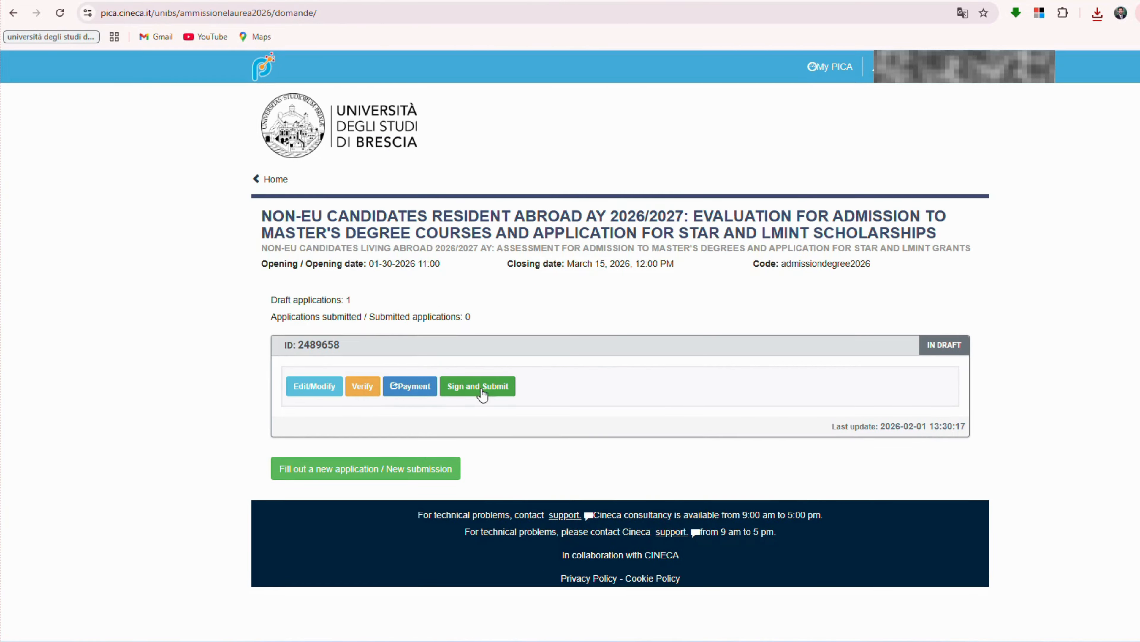
left_click(489, 388)
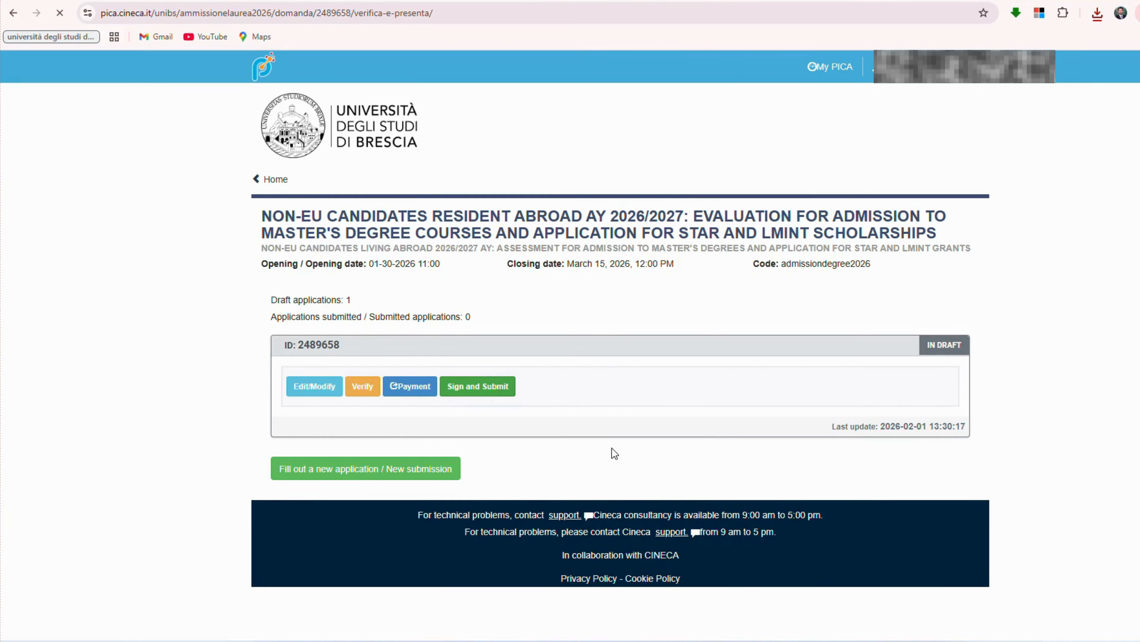
scroll(613, 449, "down", 10)
scroll(613, 451, "down", 5)
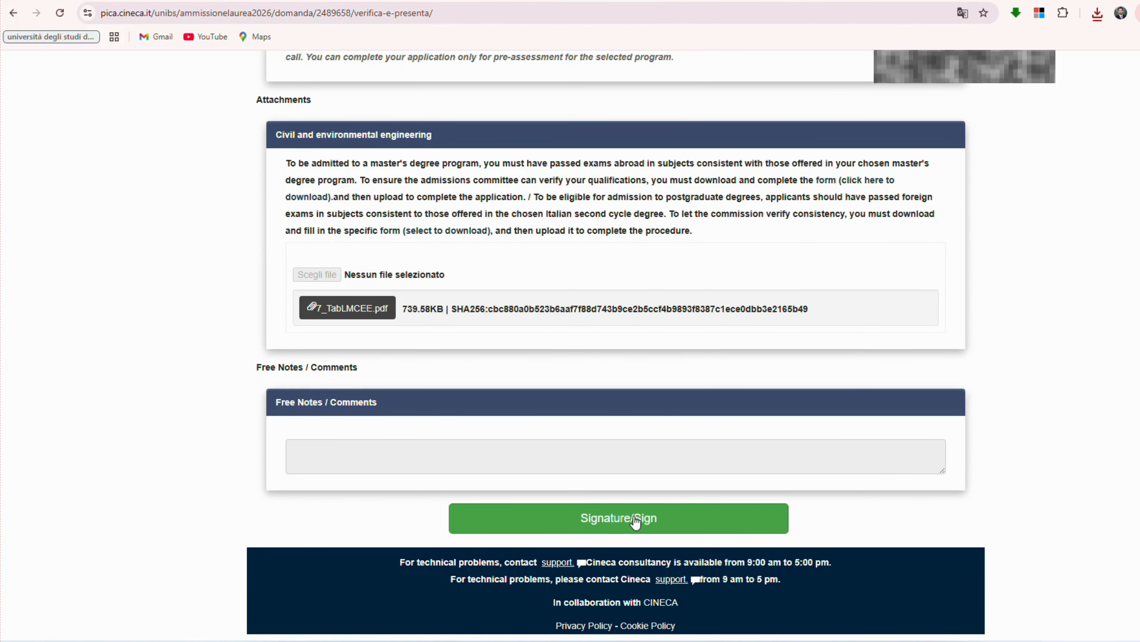
left_click(646, 517)
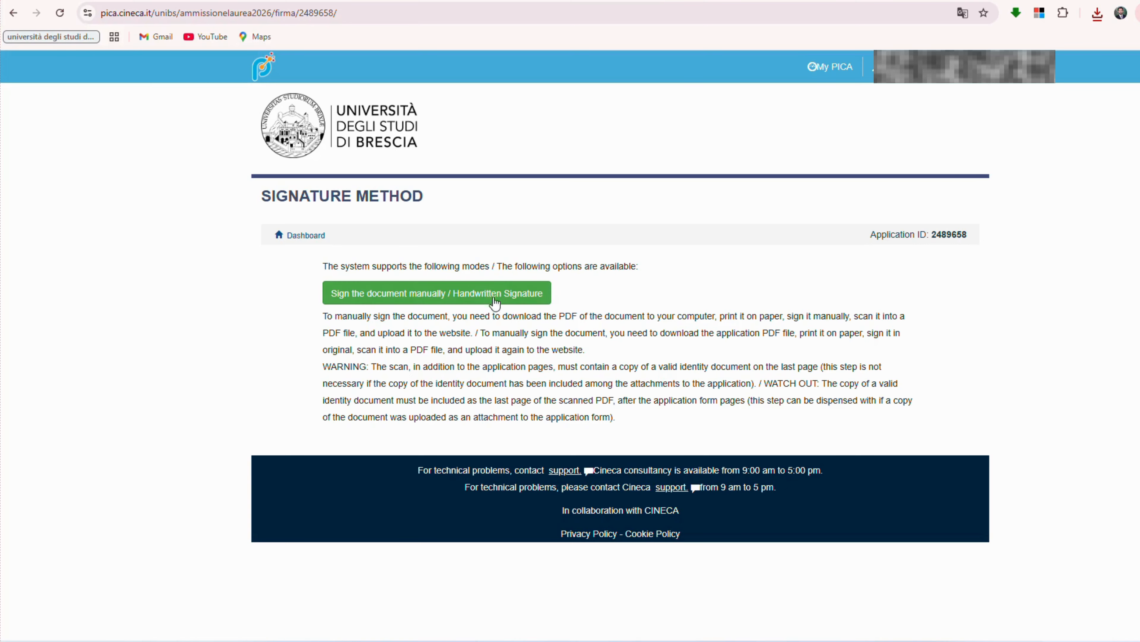
Sign manually: download the application PDF, upload the signed copy and submit.
left_click(494, 294)
left_click(445, 295)
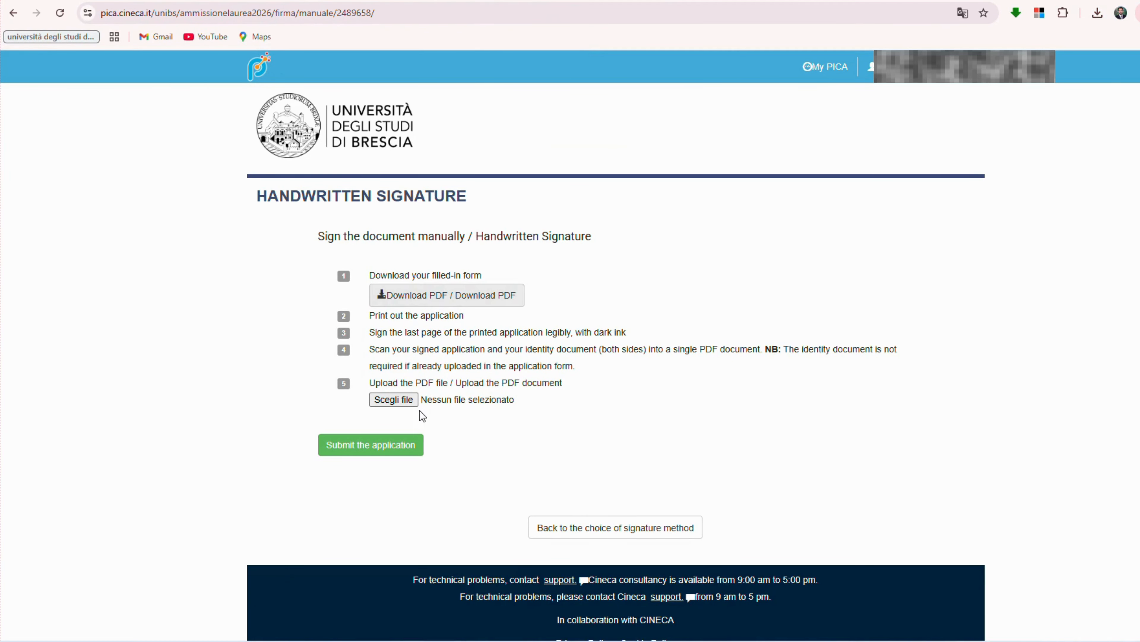
left_click(405, 401)
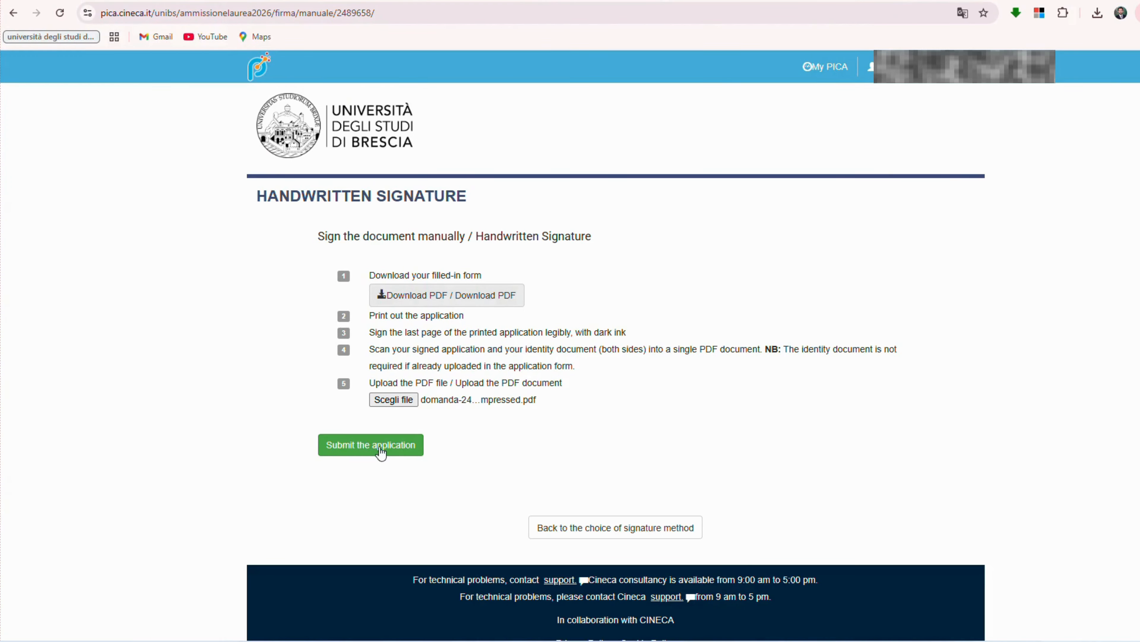
left_click(387, 450)
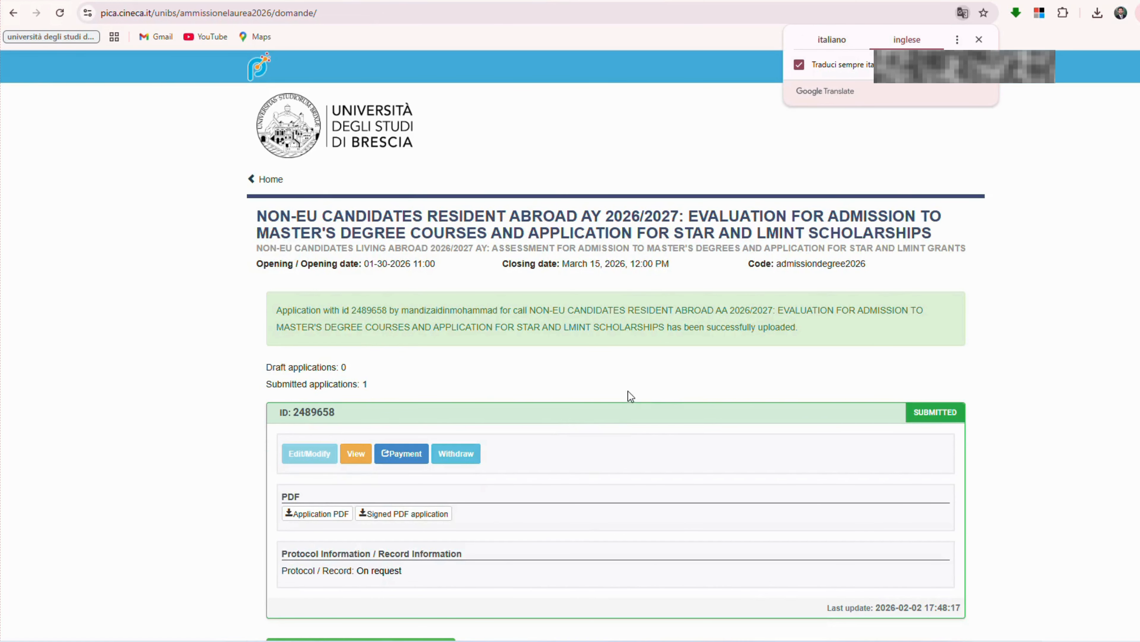
Review the green upload success notice and the SUBMITTED application card with its application ID.
left_click_drag(276, 310, 850, 330)
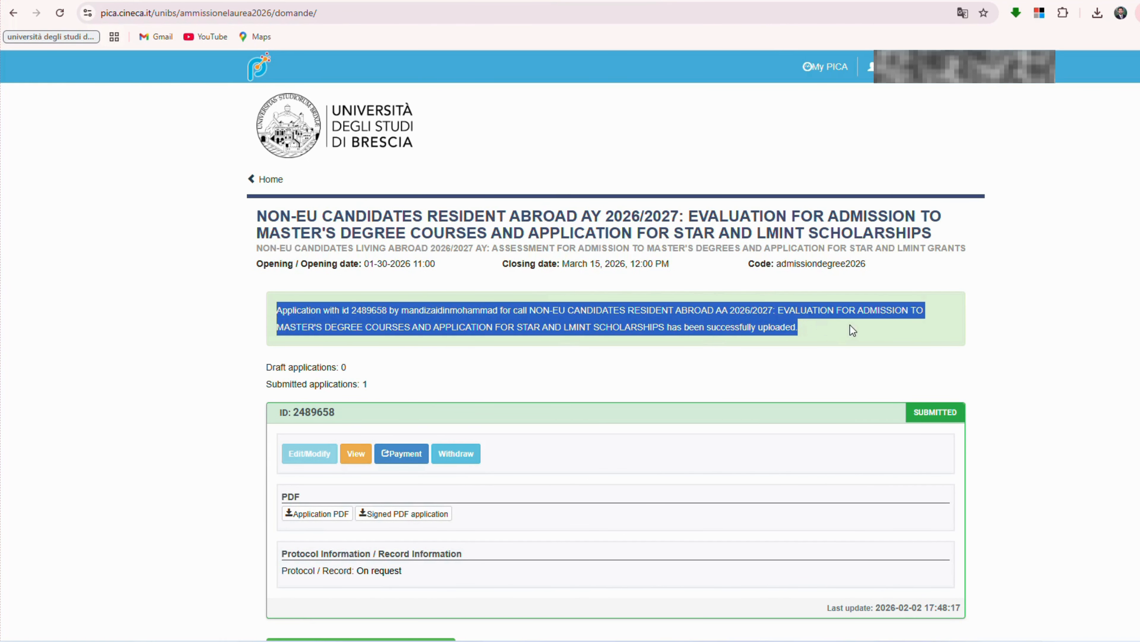
left_click(853, 330)
scroll(308, 503, "down", 2)
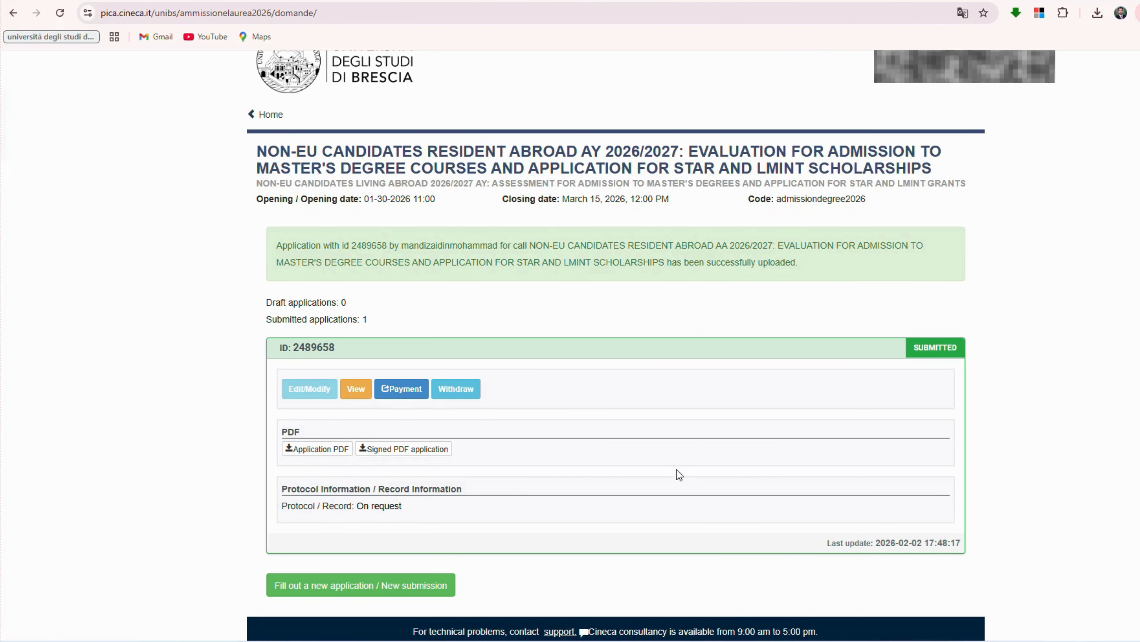
scroll(680, 474, "down", 2)
left_click_drag(914, 280, 969, 282)
left_click(968, 282)
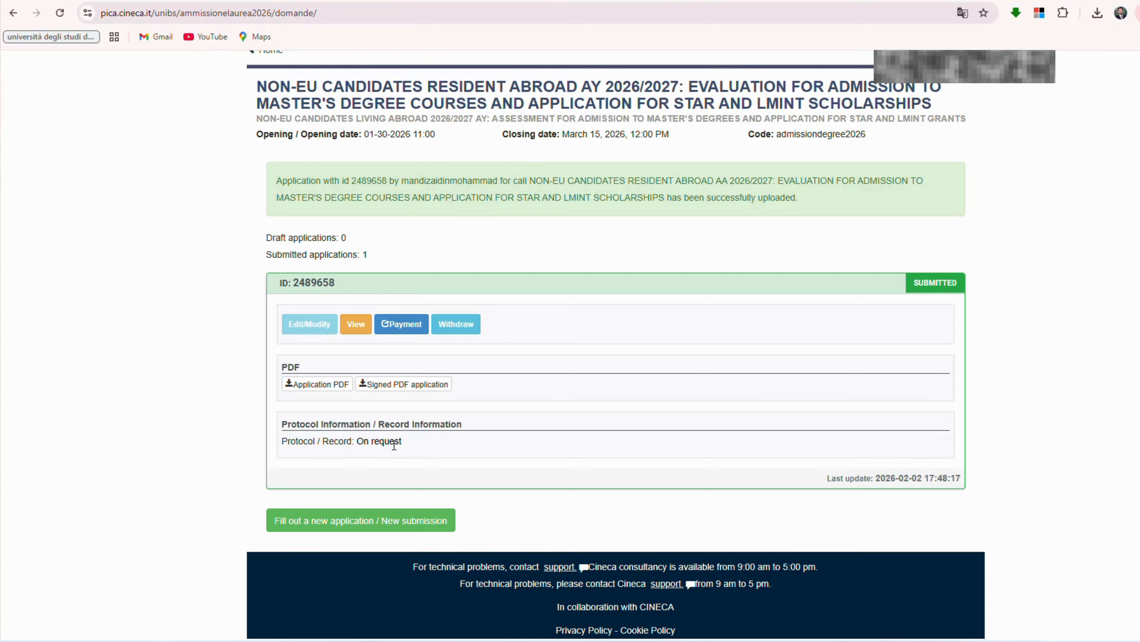
scroll(441, 454, "up", 1)
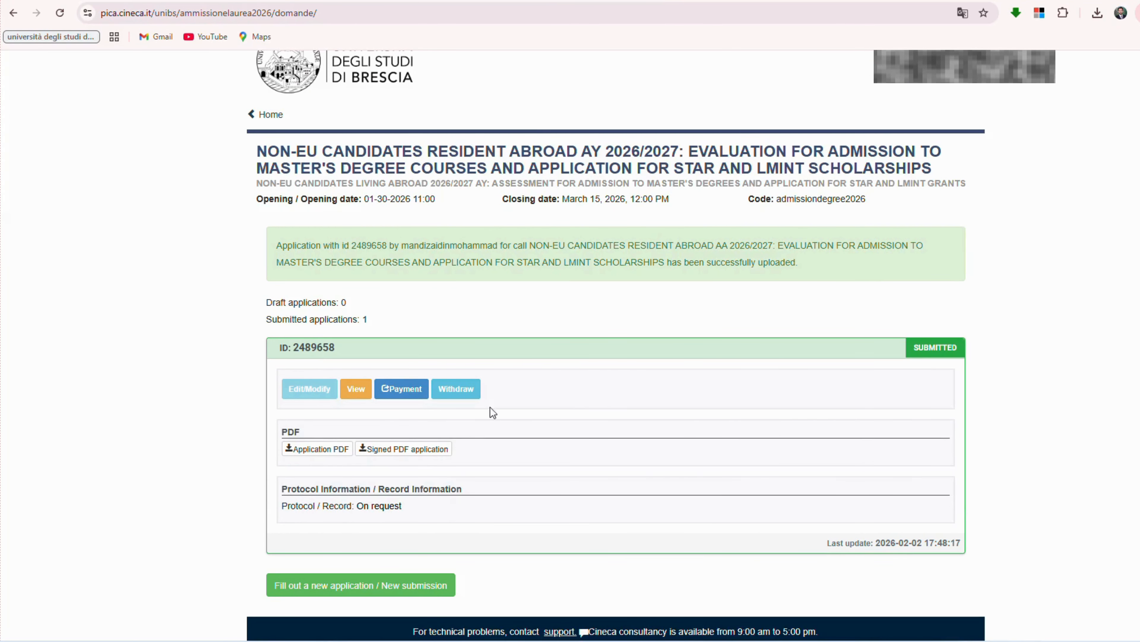
left_click(552, 1)
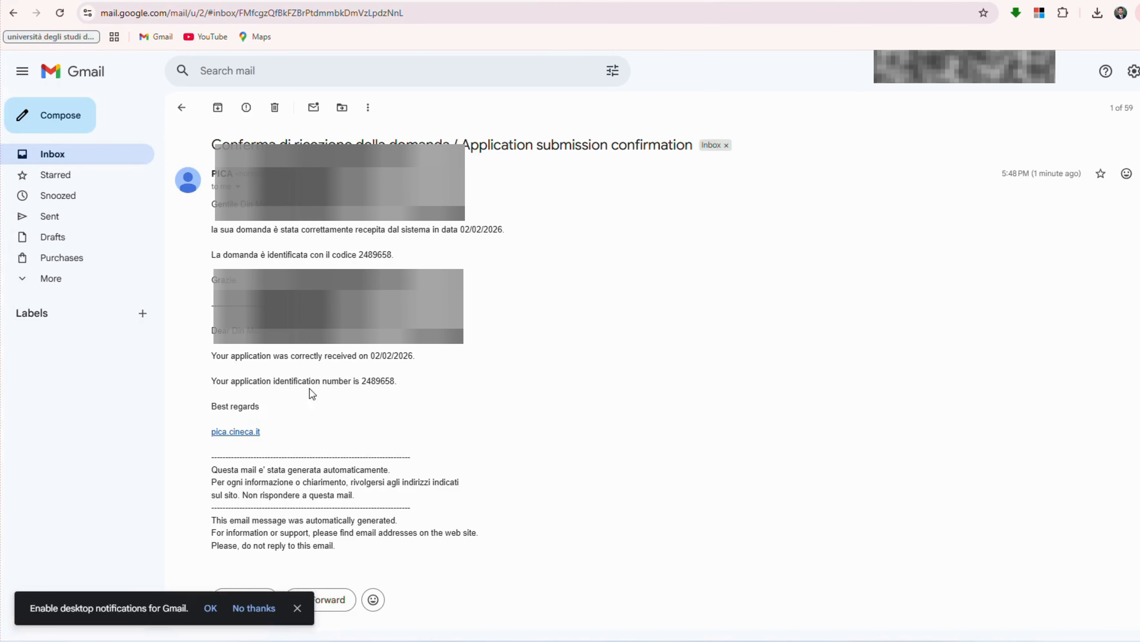
scroll(264, 391, "down", 1)
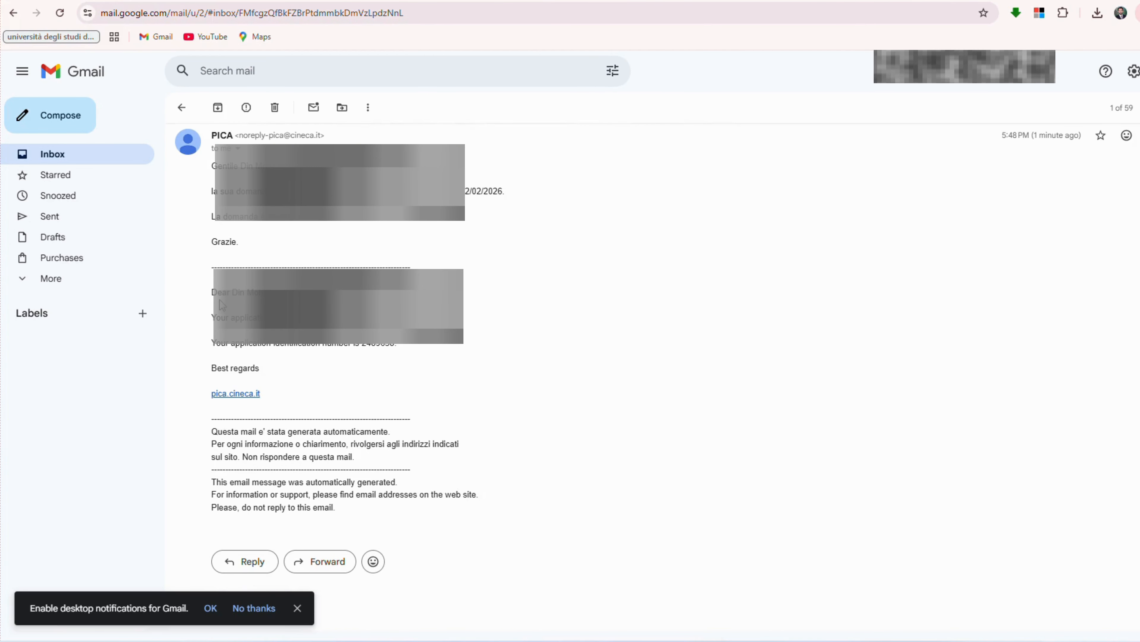
left_click_drag(213, 293, 384, 372)
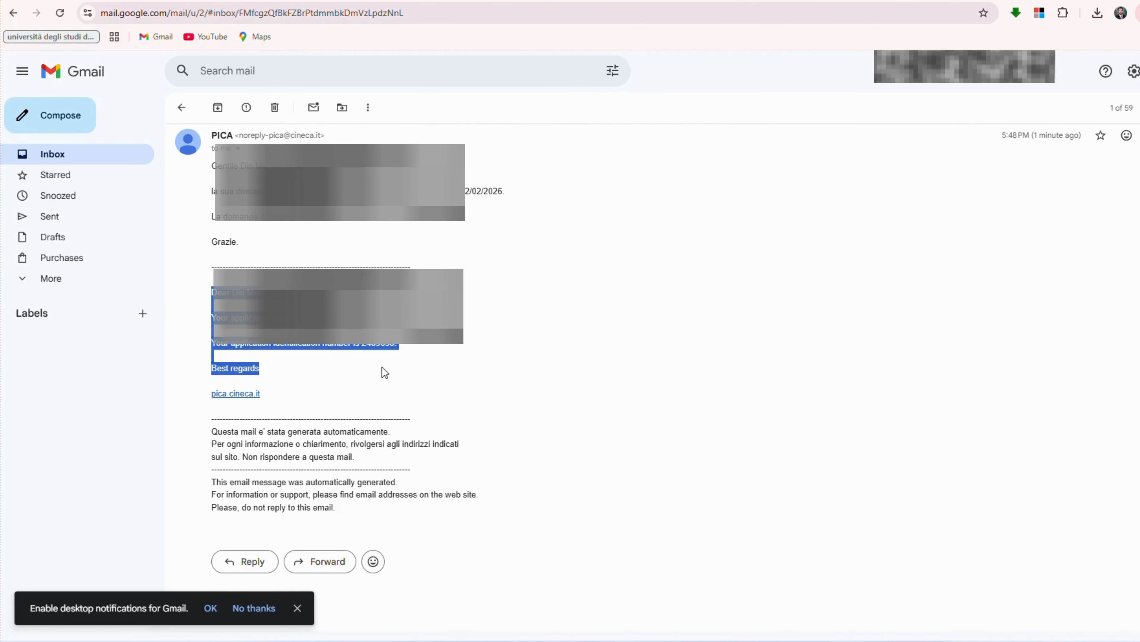
left_click(397, 372)
left_click_drag(221, 317, 255, 318)
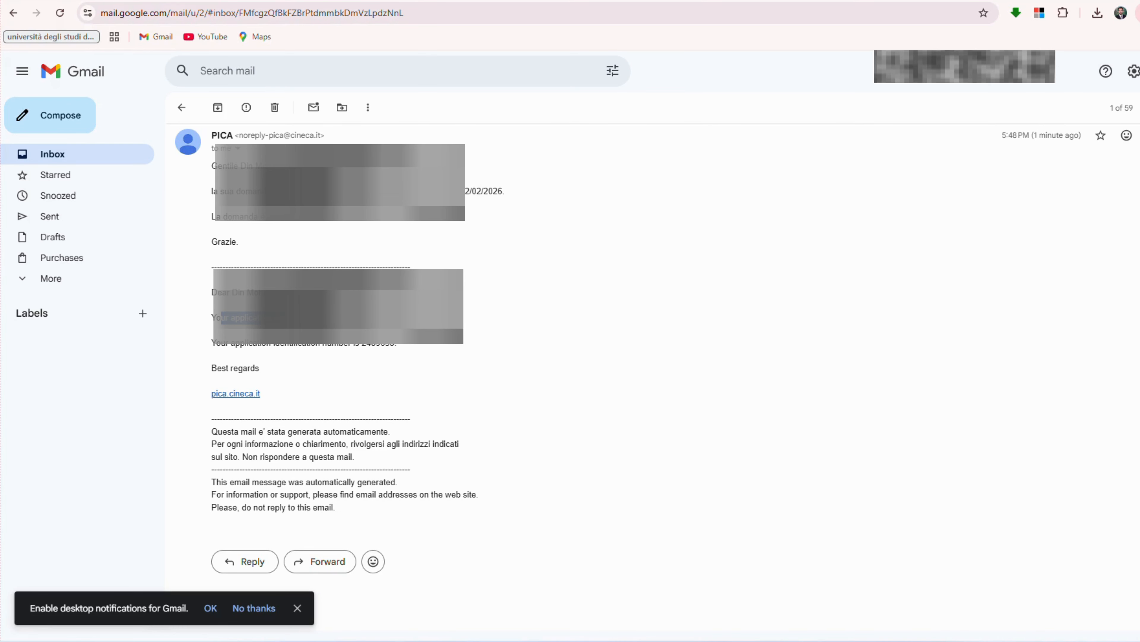
left_click_drag(466, 366, 392, 344)
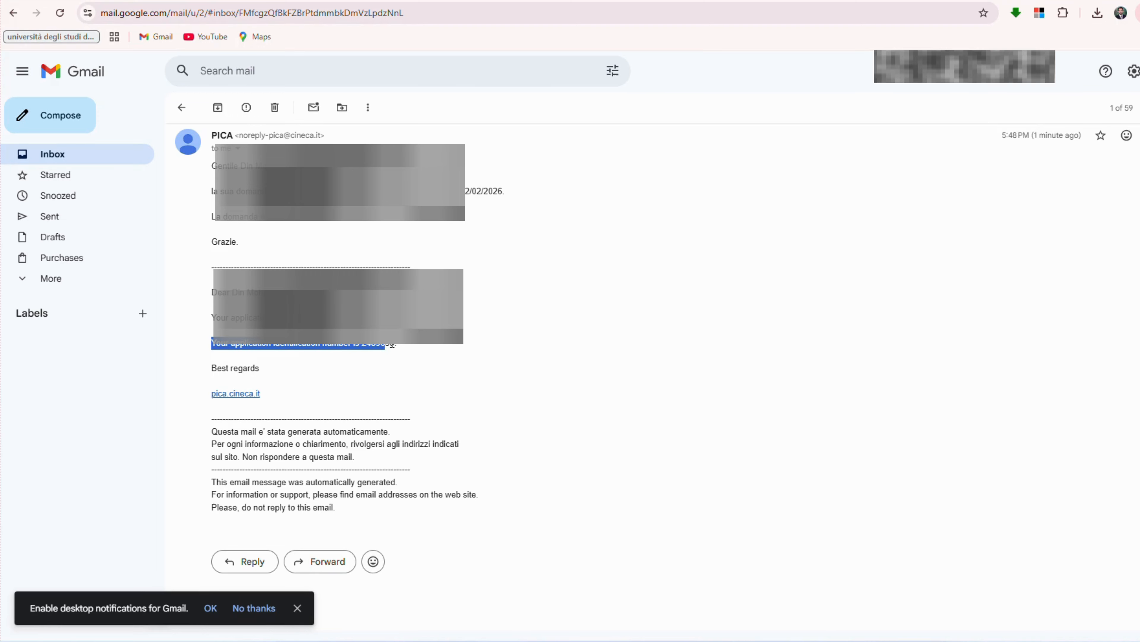
left_click(422, 371)
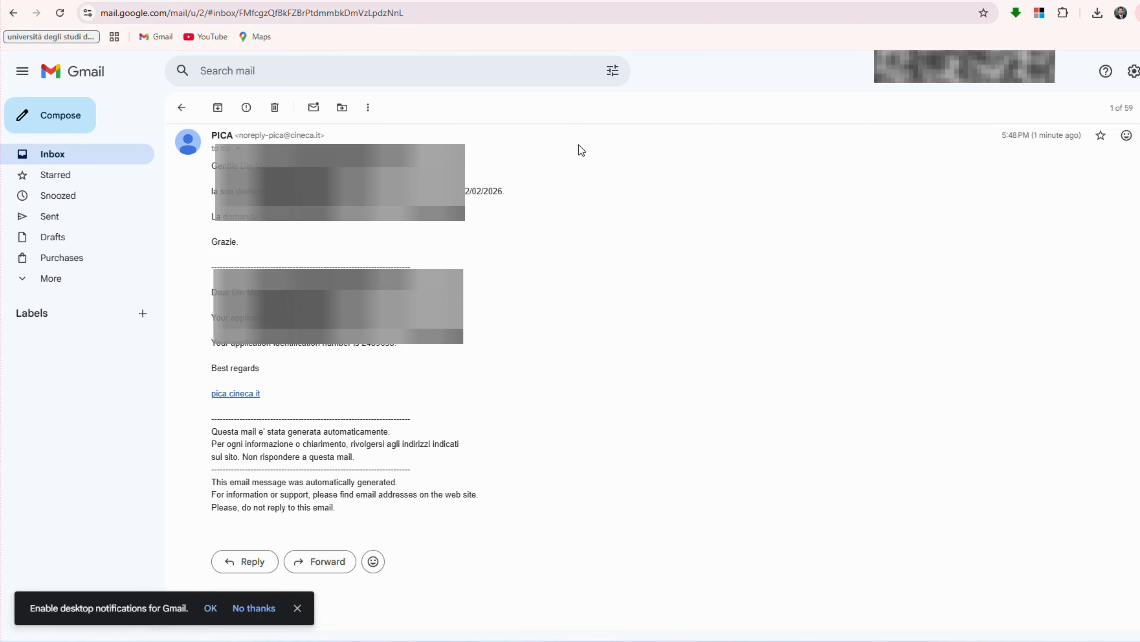